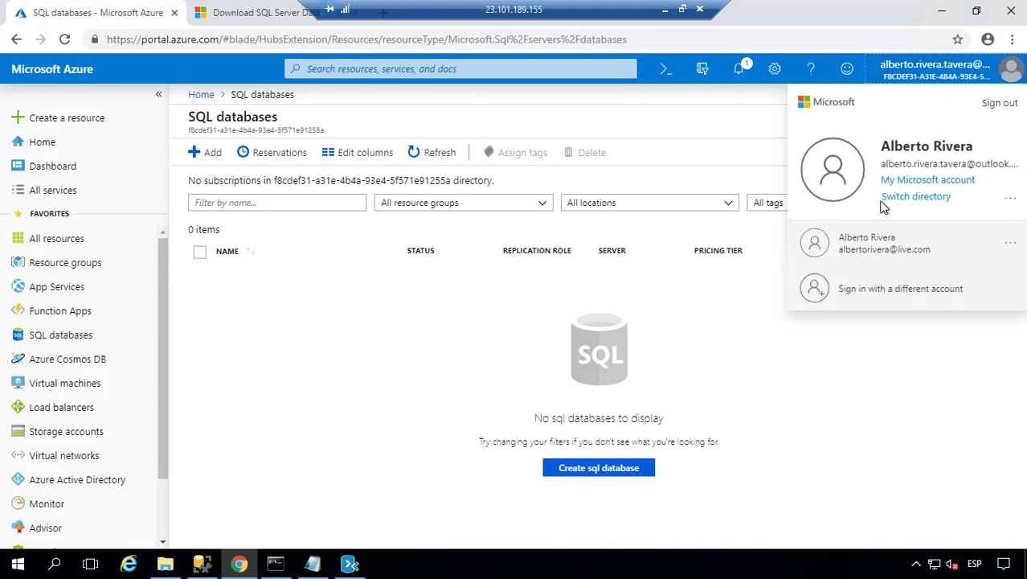
- Choose to sign in with a different account from the Azure Portal account menu
left_click(876, 295)
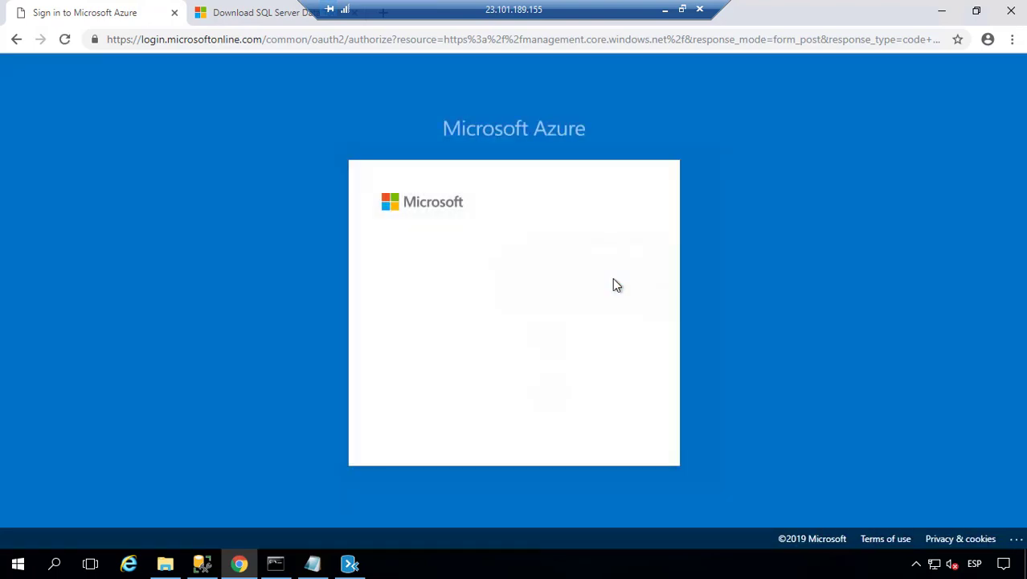
- Sign in with the other saved account and its password, then open SQL databases
left_click(543, 346)
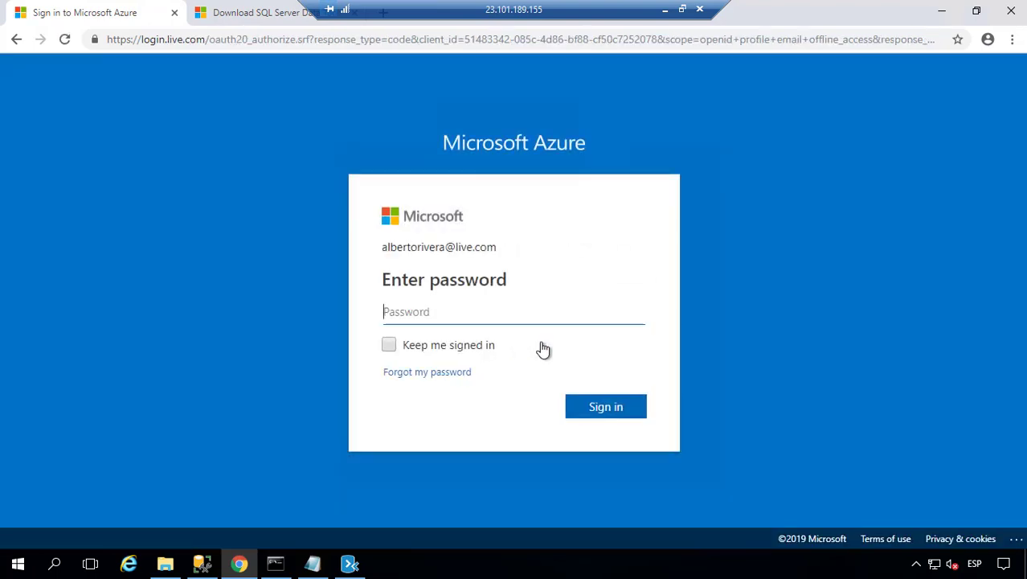
type("••••••")
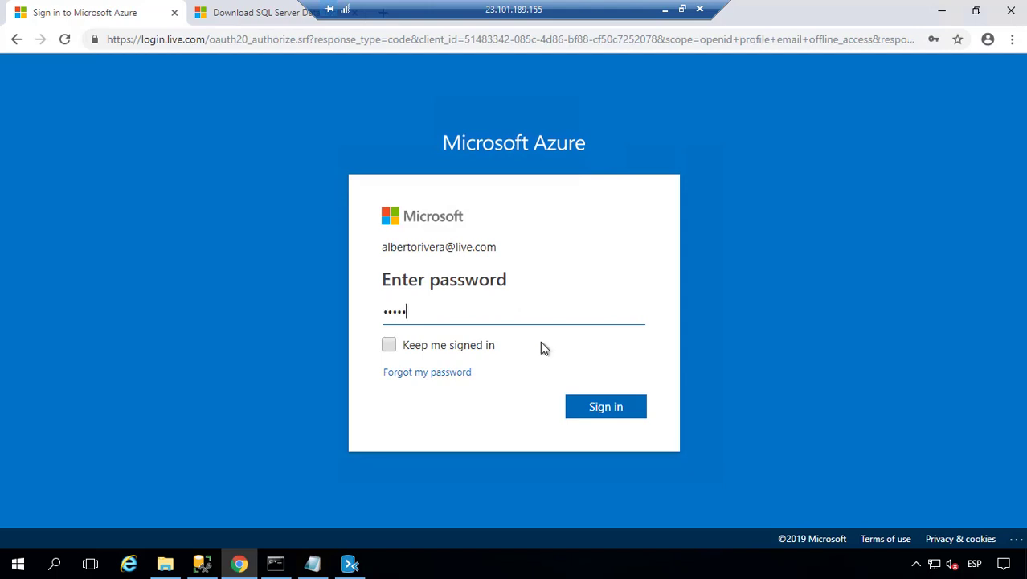
key("ctrl+a")
type("••••••••••••••••••••")
key("Return")
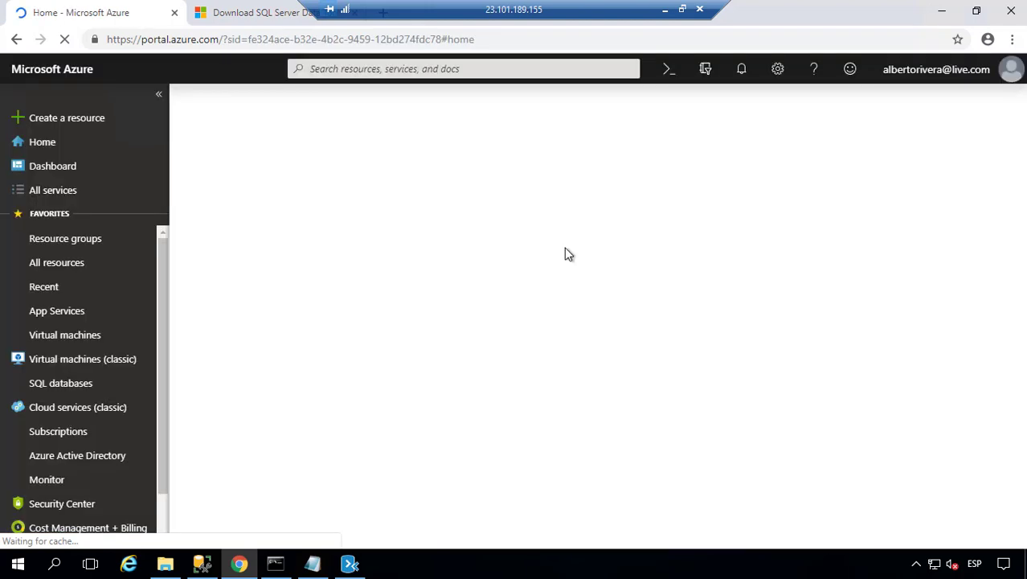
left_click(63, 386)
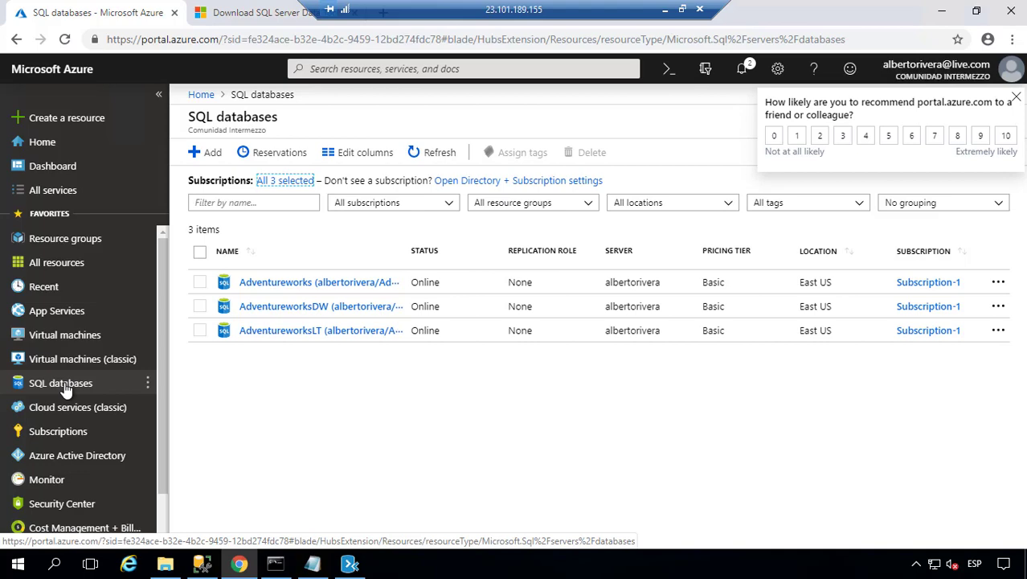
- Switch to SQL Server Management Studio after reviewing the three Adventureworks databases
left_click(194, 568)
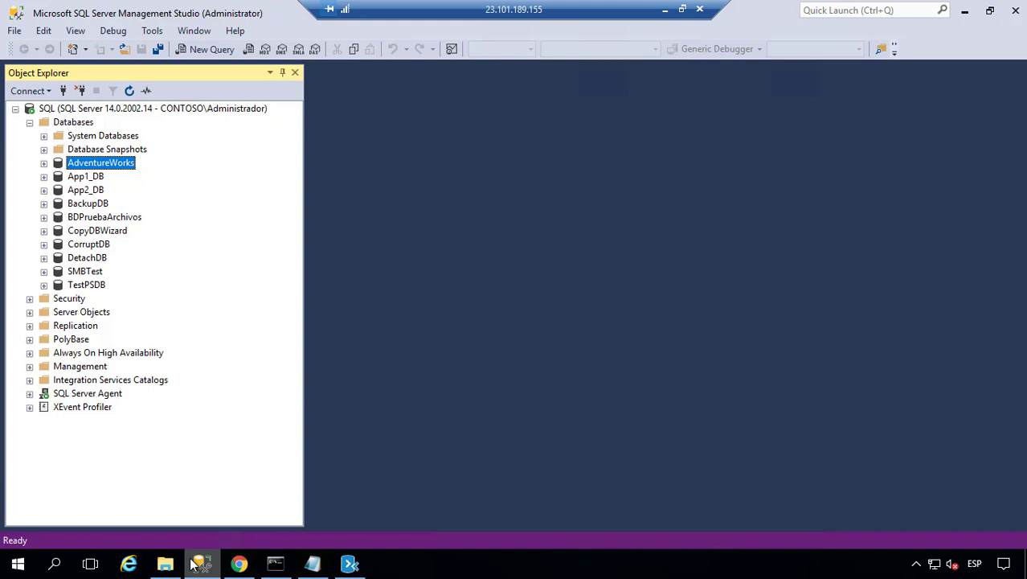
- Check TestPSDB's data-tier Tasks options, then bring up the DAC Packages folder in File Explorer
left_click(94, 287)
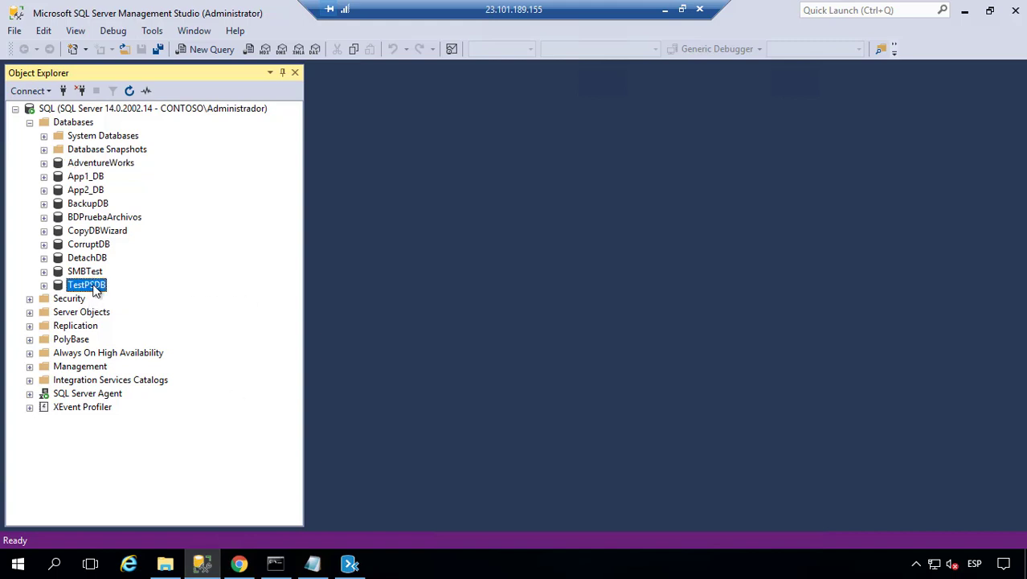
right_click(94, 288)
mouse_move(159, 353)
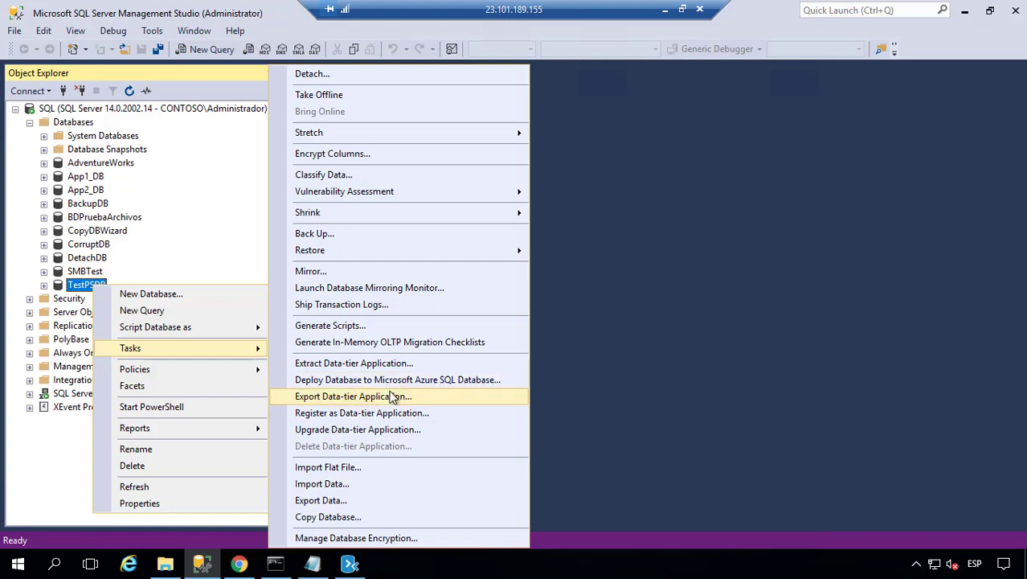
left_click(176, 568)
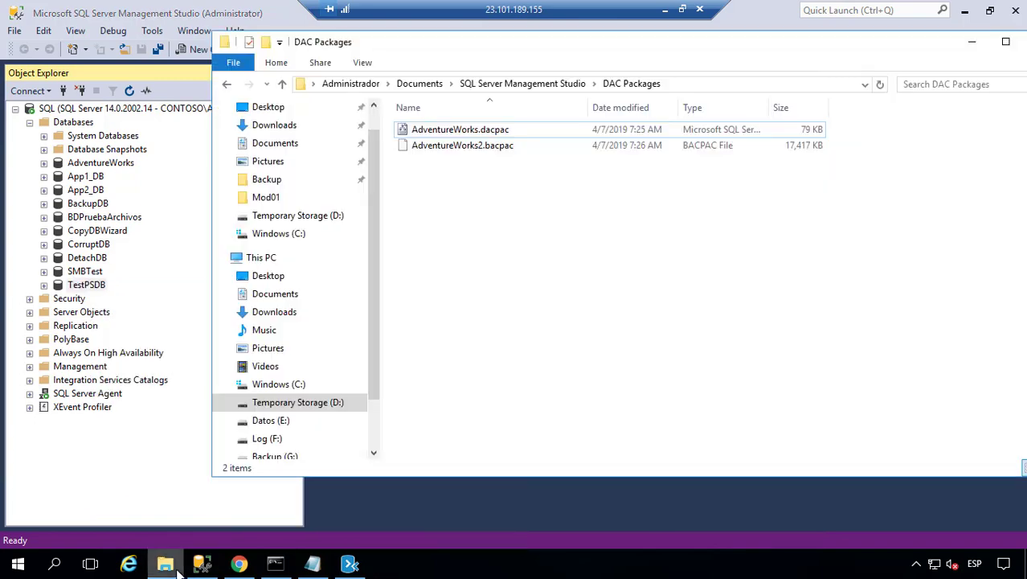
- Locate TSQL2.compatibility.bacpac on Temporary Storage (D:), then return to TestPSDB in Management Studio
left_click(275, 406)
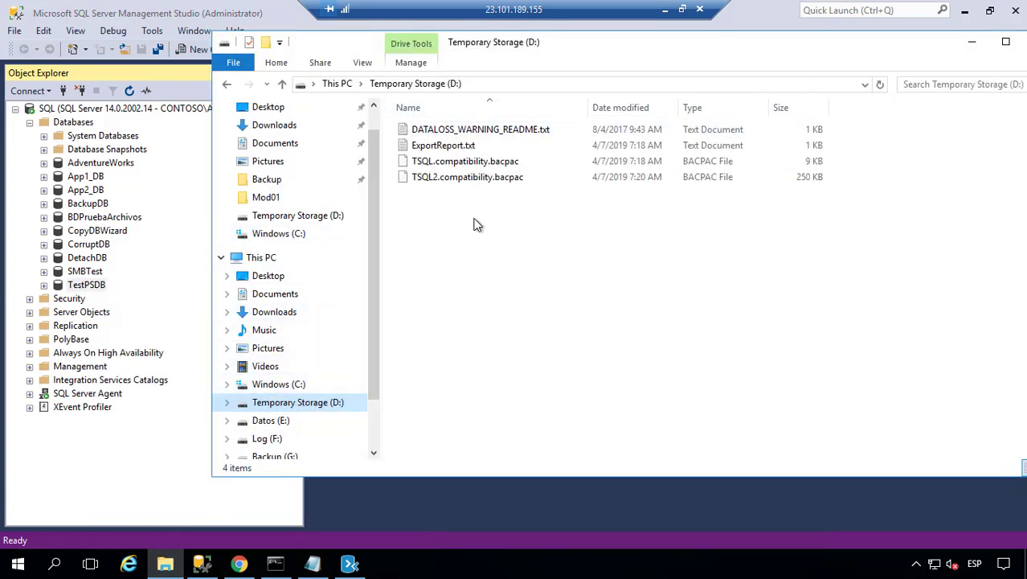
left_click(715, 177)
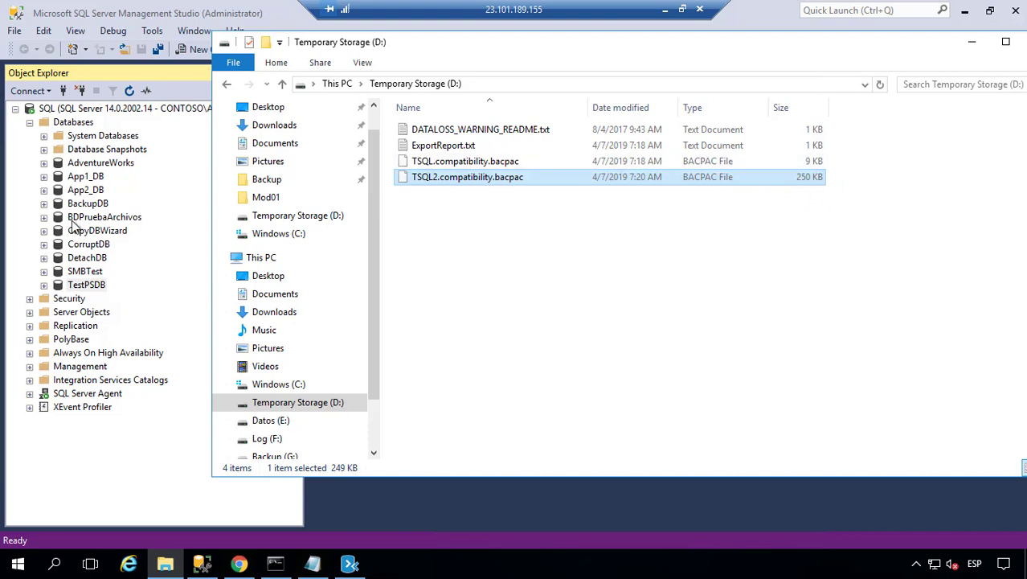
right_click(104, 290)
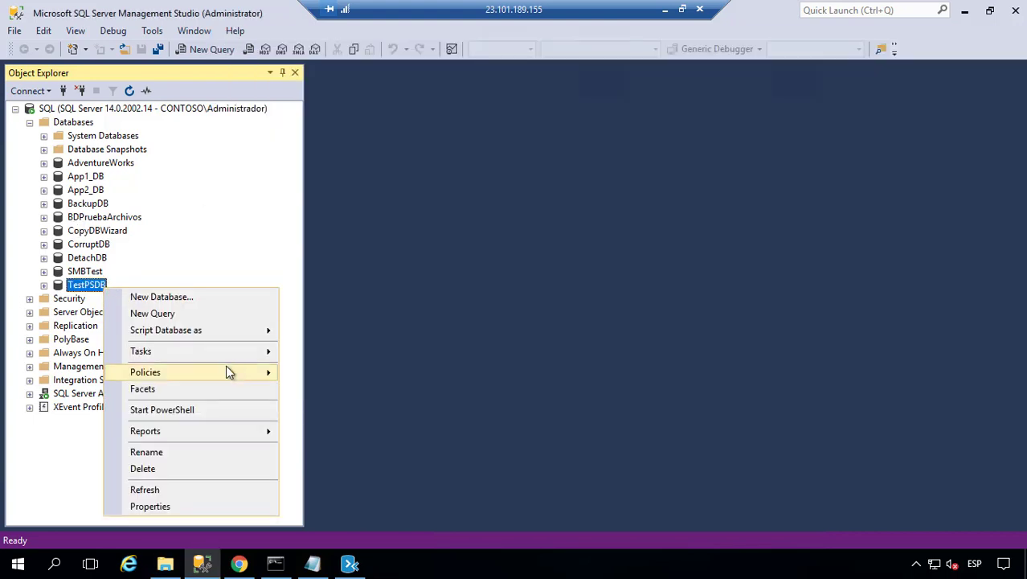
- Launch Deploy Database to Microsoft Azure SQL Database for TestPSDB and move past the introduction
mouse_move(236, 355)
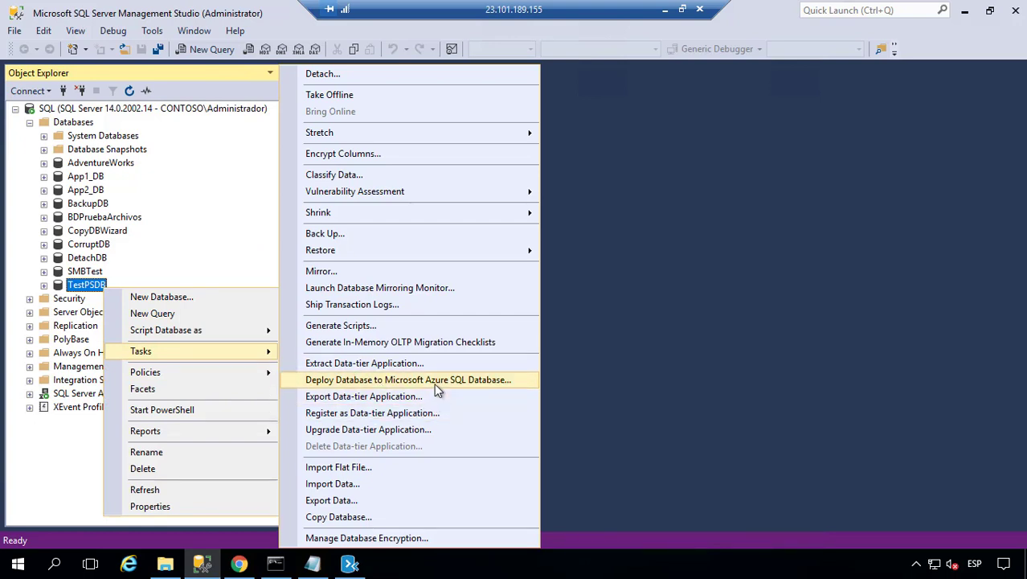
left_click(433, 381)
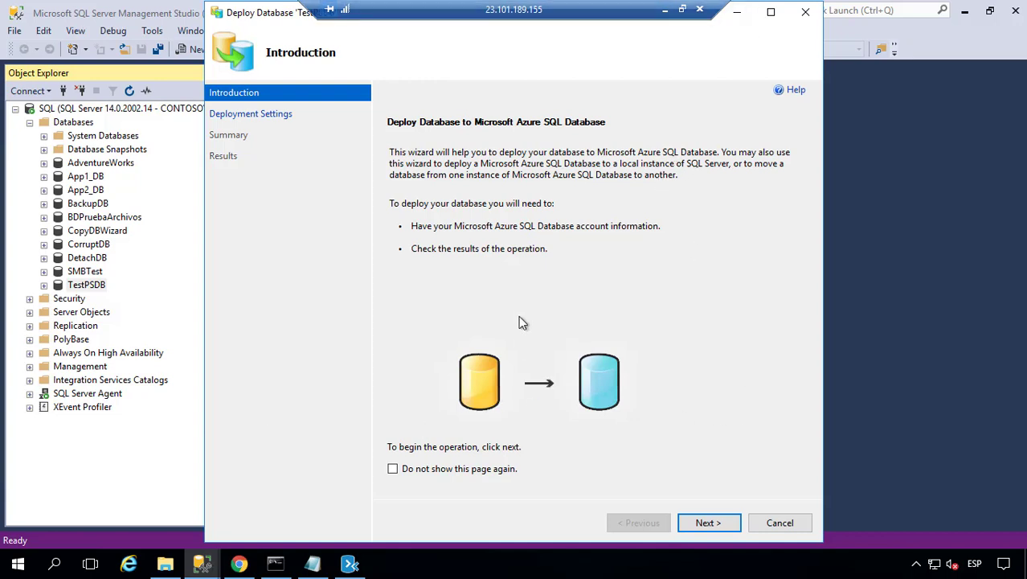
left_click(726, 526)
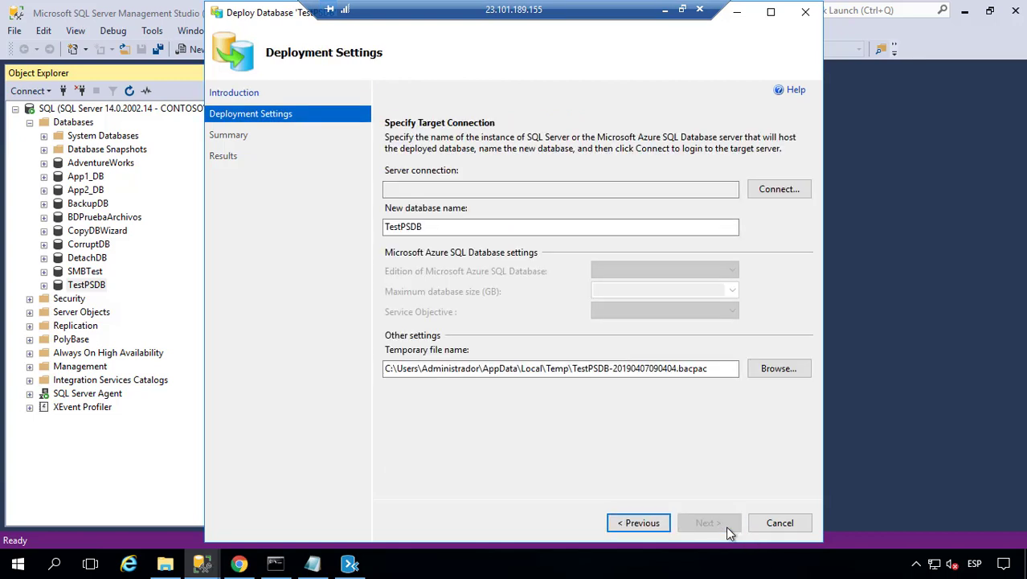
- Connect the wizard to the Azure SQL server using SQL Server Authentication login and password
left_click(776, 192)
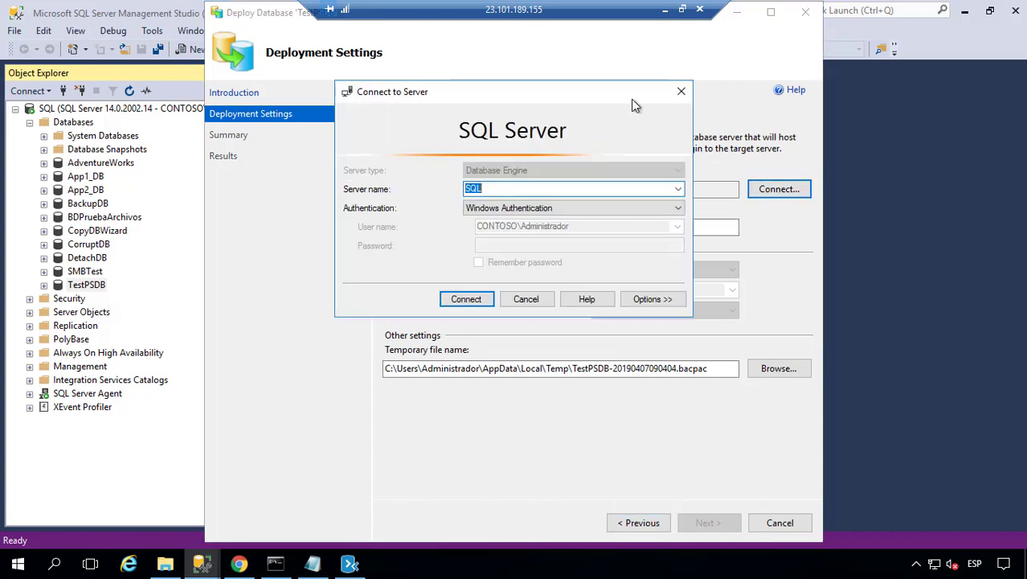
left_click_drag(631, 98, 655, 115)
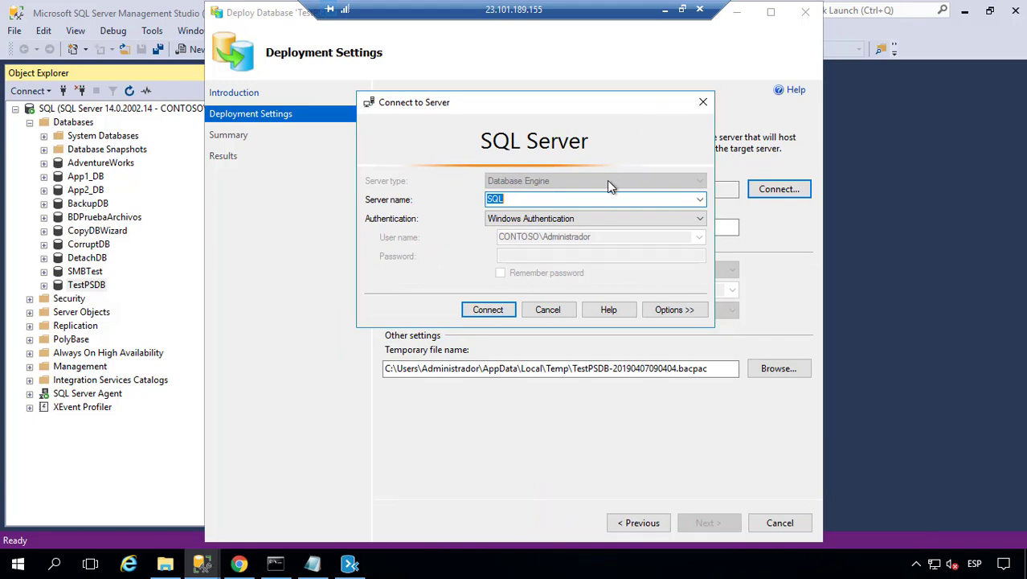
type("AG")
key("BackSpace")
key("BackSpace")
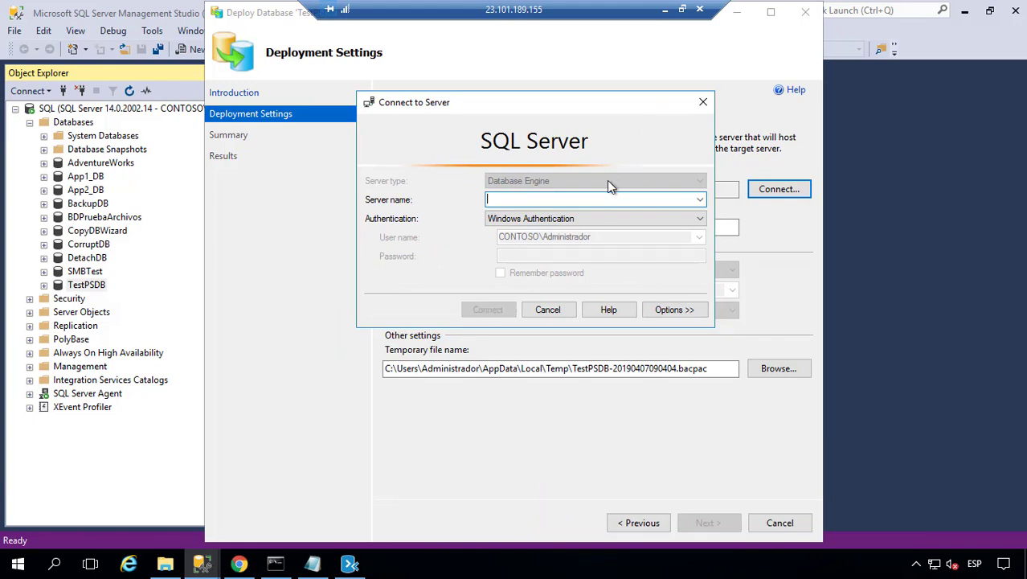
left_click_drag(493, 106, 448, 318)
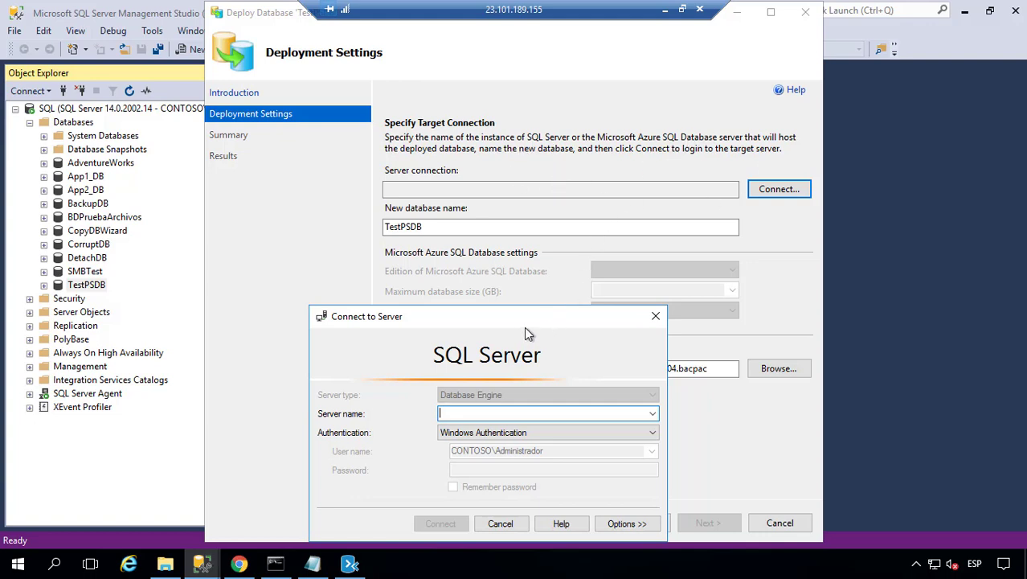
left_click_drag(524, 326, 543, 200)
type("AL")
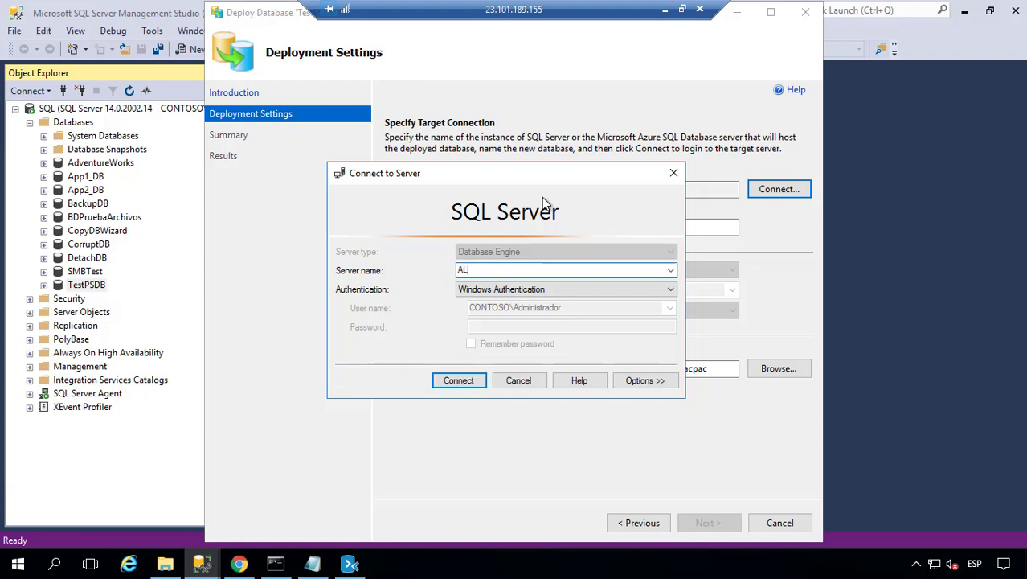
key("BackSpace")
key("BackSpace")
type("albertorivera.database.wi")
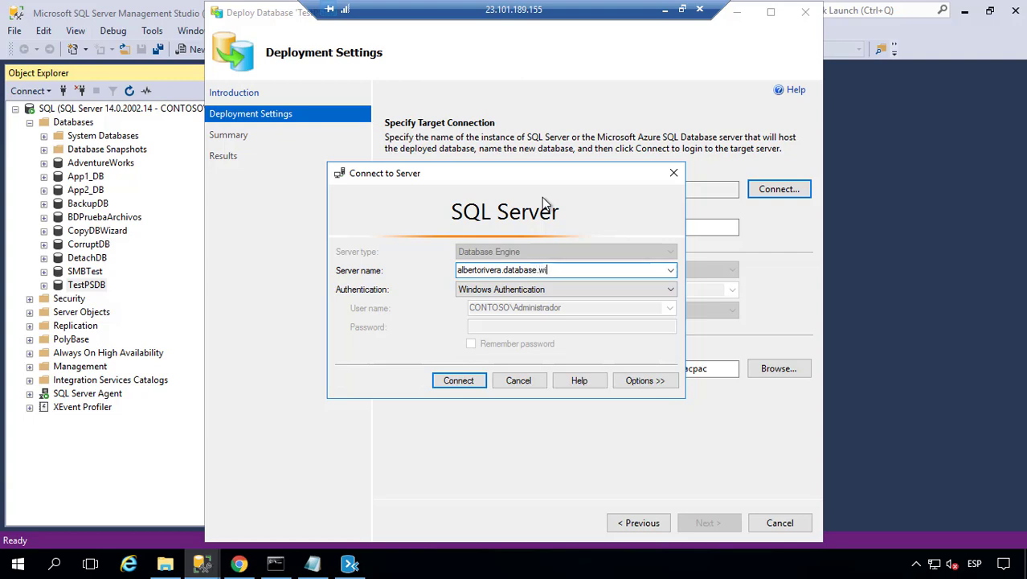
type("ndows.net")
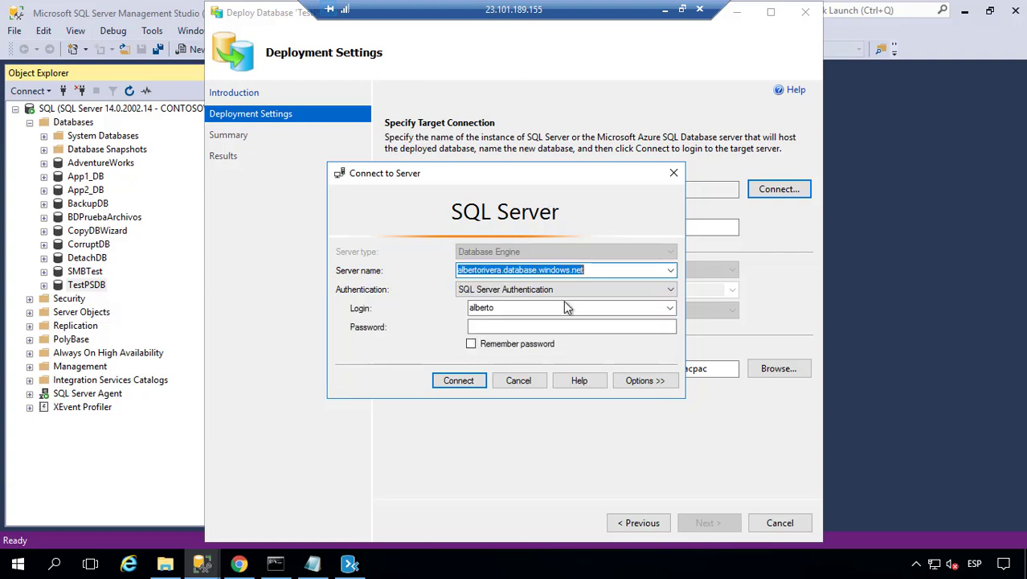
left_click(545, 324)
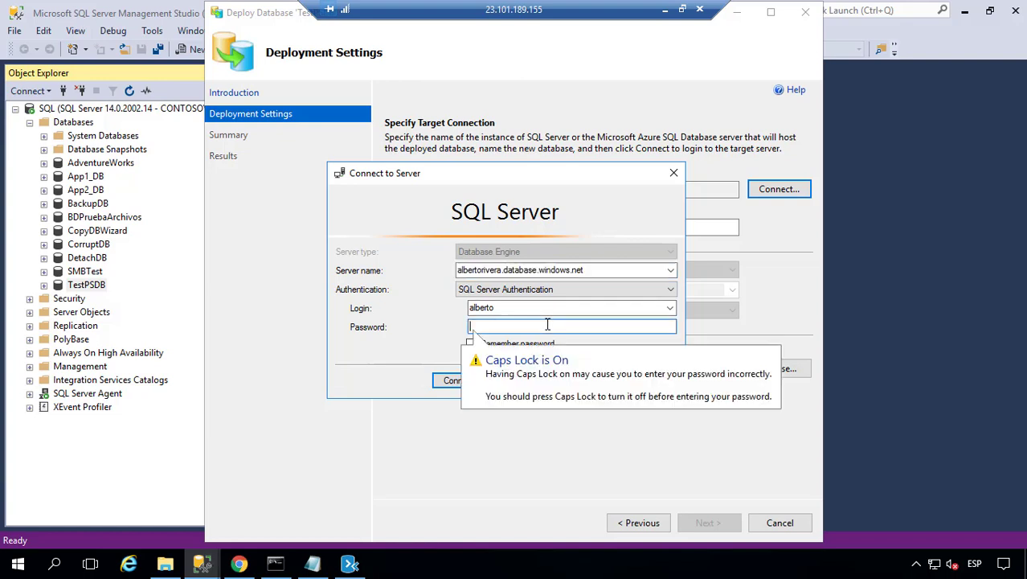
type("••••••")
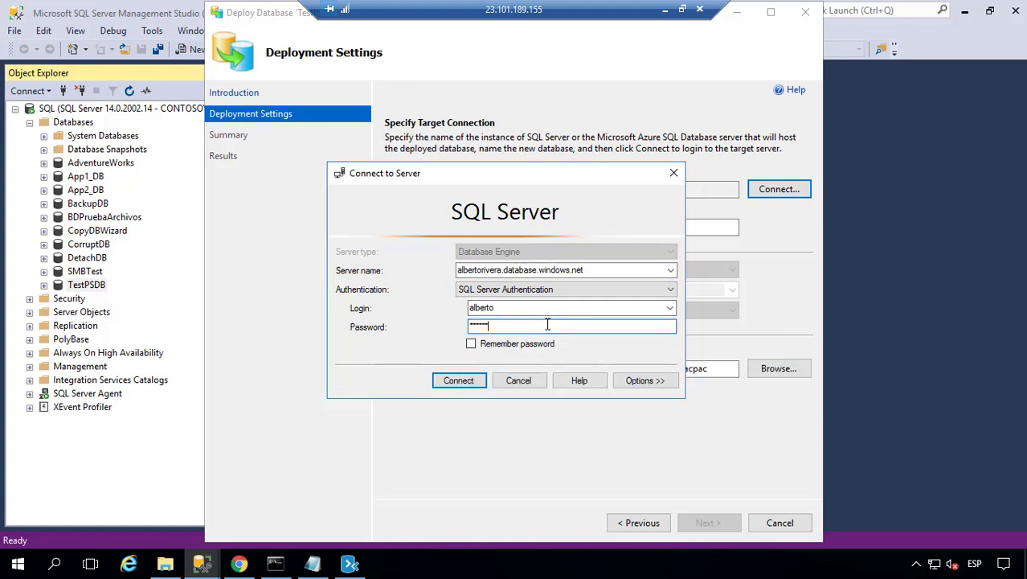
type("••")
left_click(460, 381)
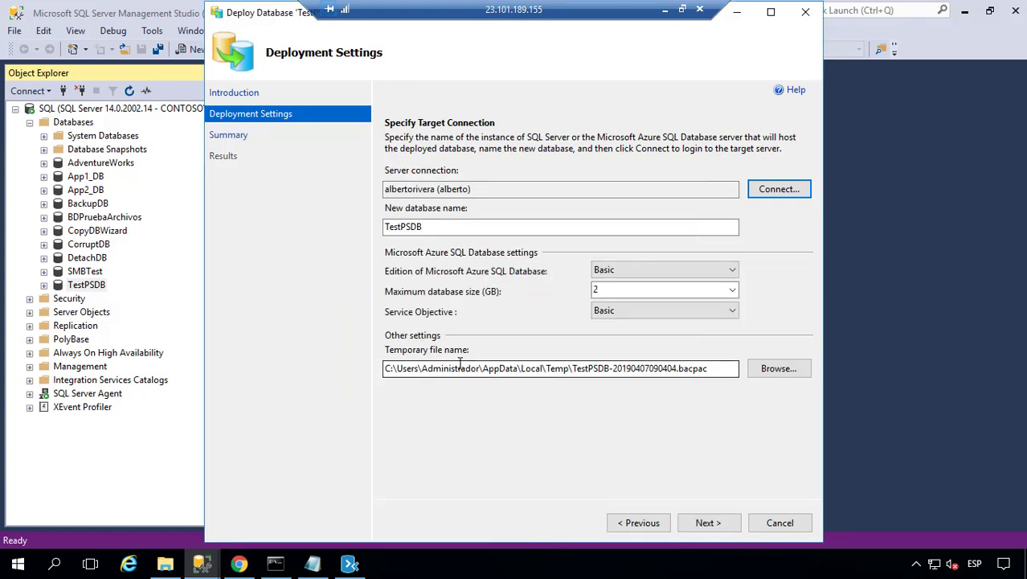
- Rename the new database to TestPSDB_Wizard
left_click(471, 227)
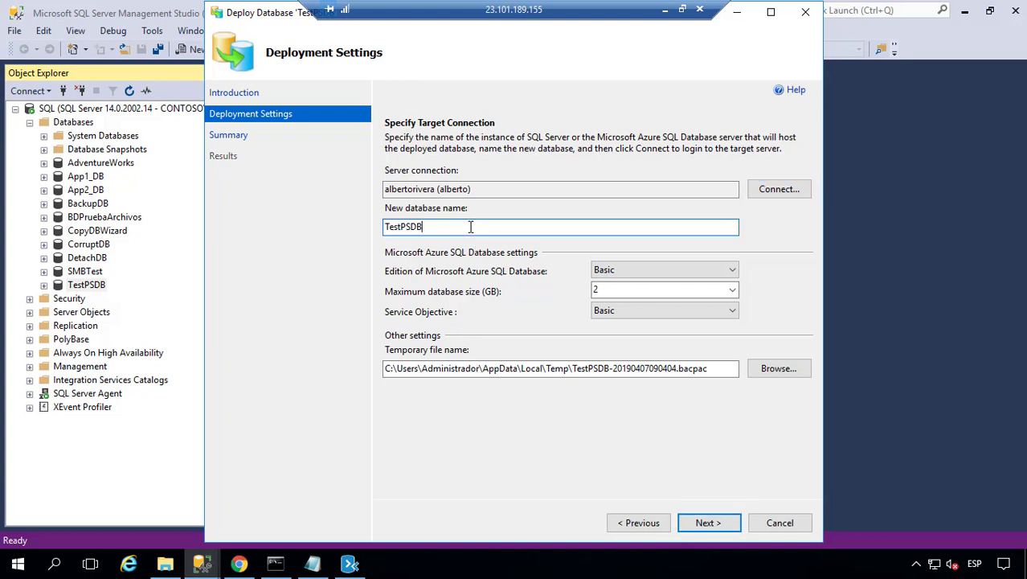
type("_wIZARD")
key("BackSpace")
key("BackSpace")
key("BackSpace")
key("BackSpace")
key("BackSpace")
key("BackSpace")
type("Wizard")
- Keep Basic edition, 2 GB maximum size and Basic service objective
left_click(648, 270)
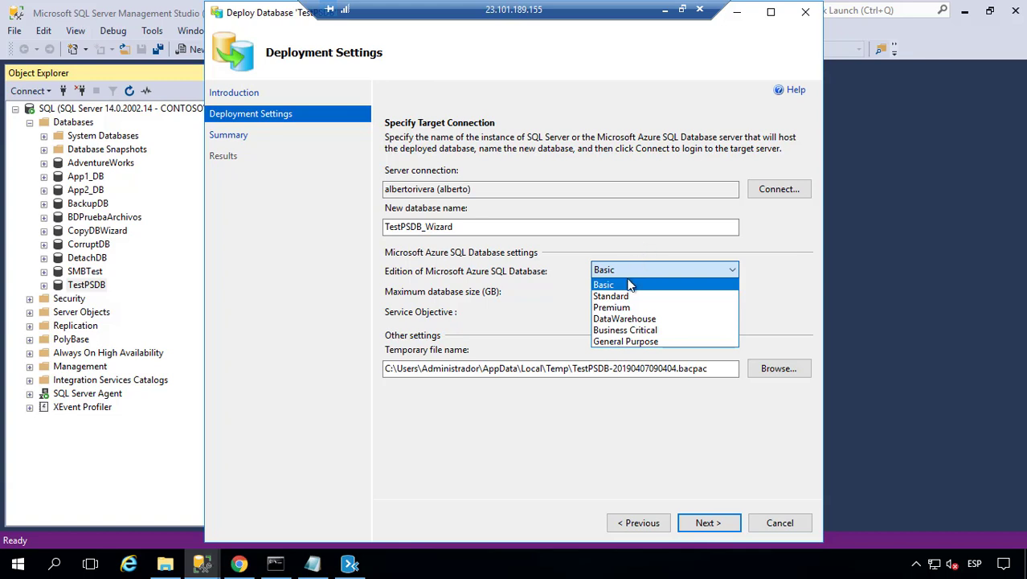
left_click(624, 284)
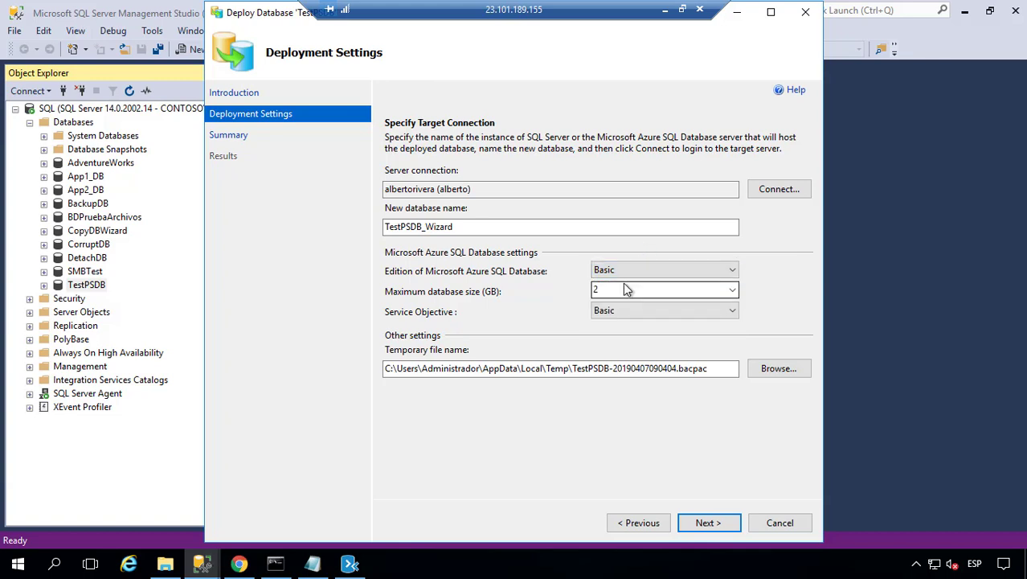
left_click(732, 290)
left_click(733, 290)
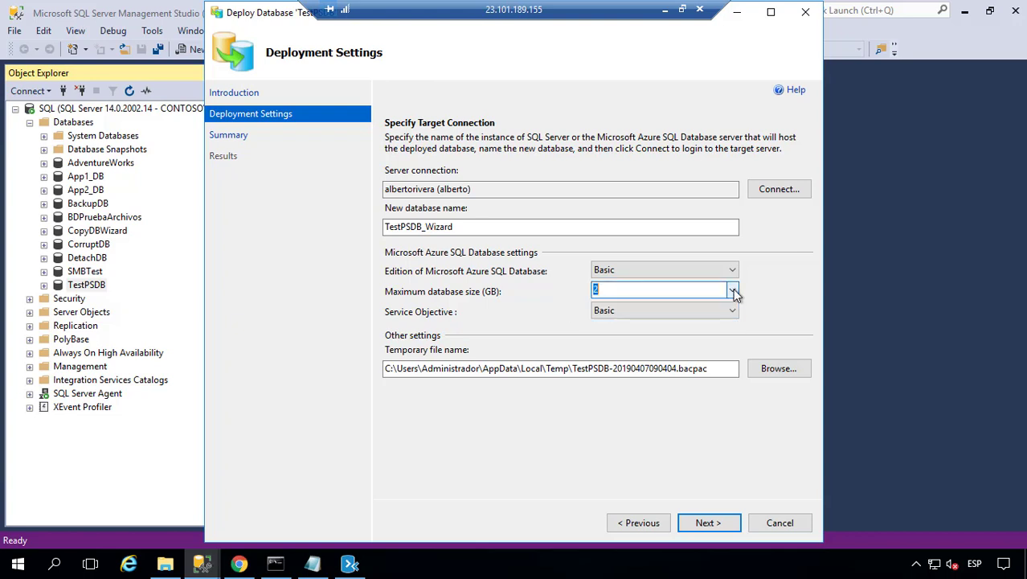
left_click(718, 308)
left_click(720, 310)
left_click(710, 370)
- Copy the temporary file's folder path and inspect that Temp folder in File Explorer
key("shift+Home")
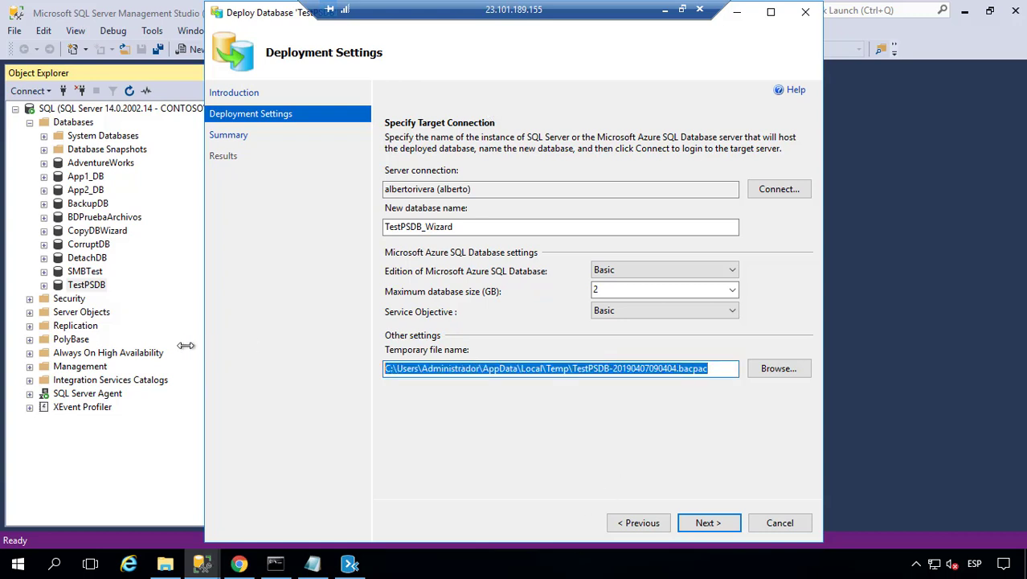
left_click_drag(572, 368, 352, 354)
key("ctrl+c")
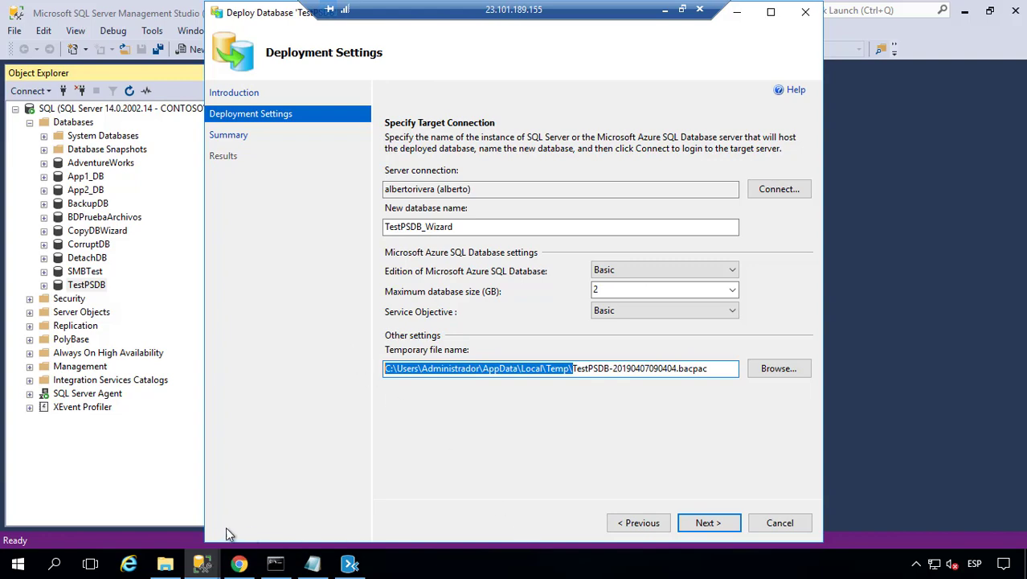
left_click(164, 563)
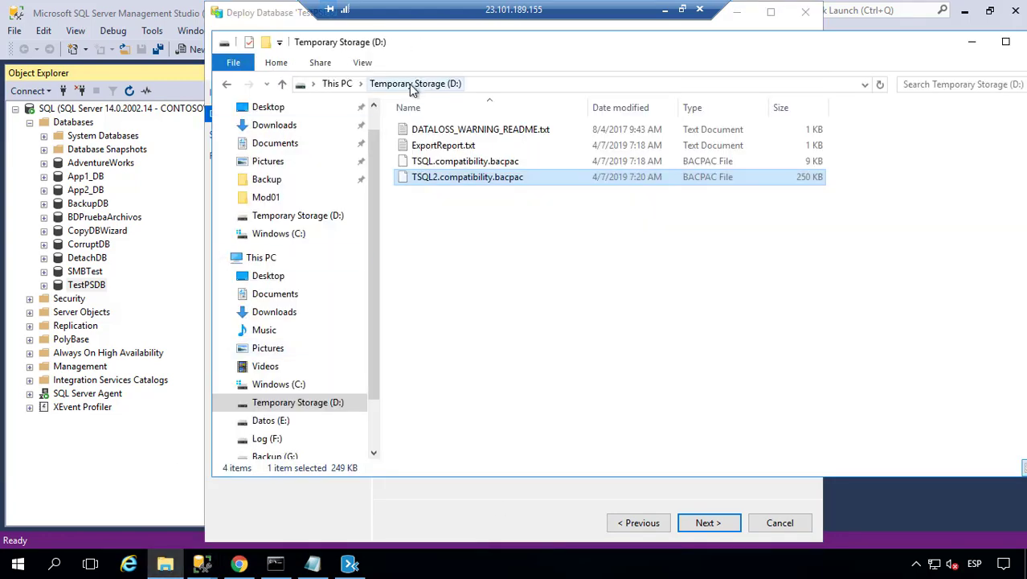
left_click(486, 85)
key("ctrl+v")
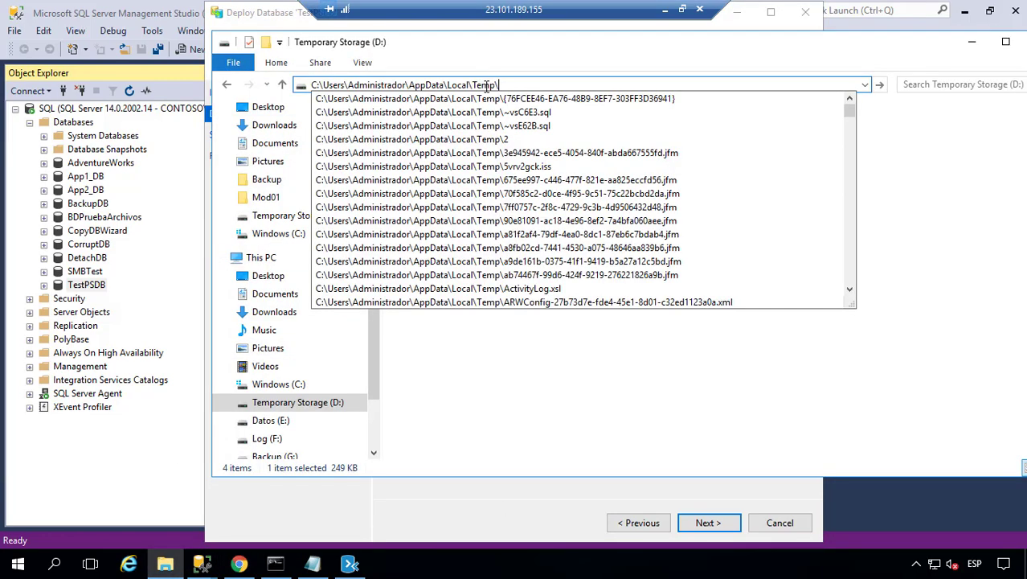
key("Return")
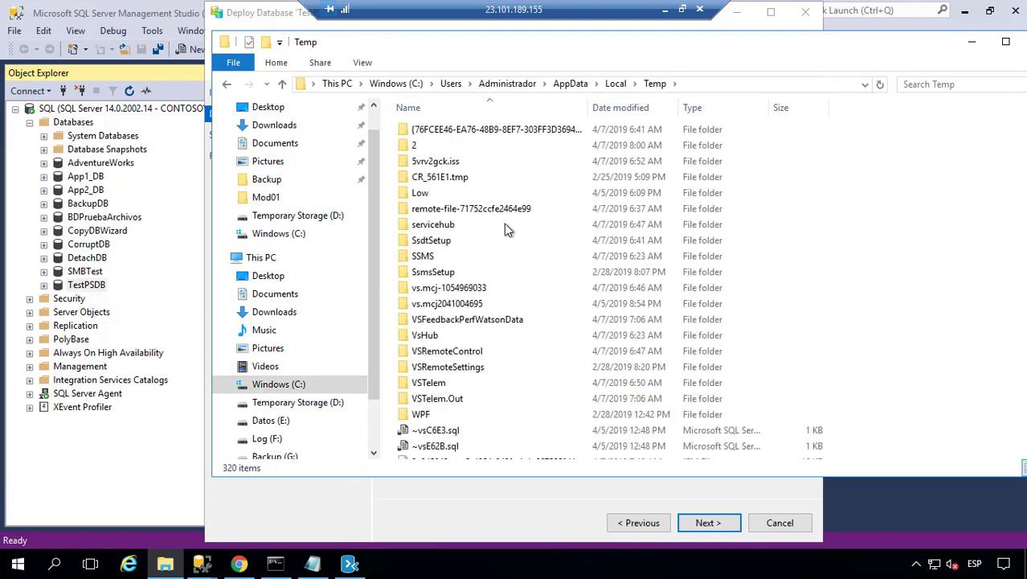
scroll(519, 390, "down", 7)
scroll(519, 390, "down", 8)
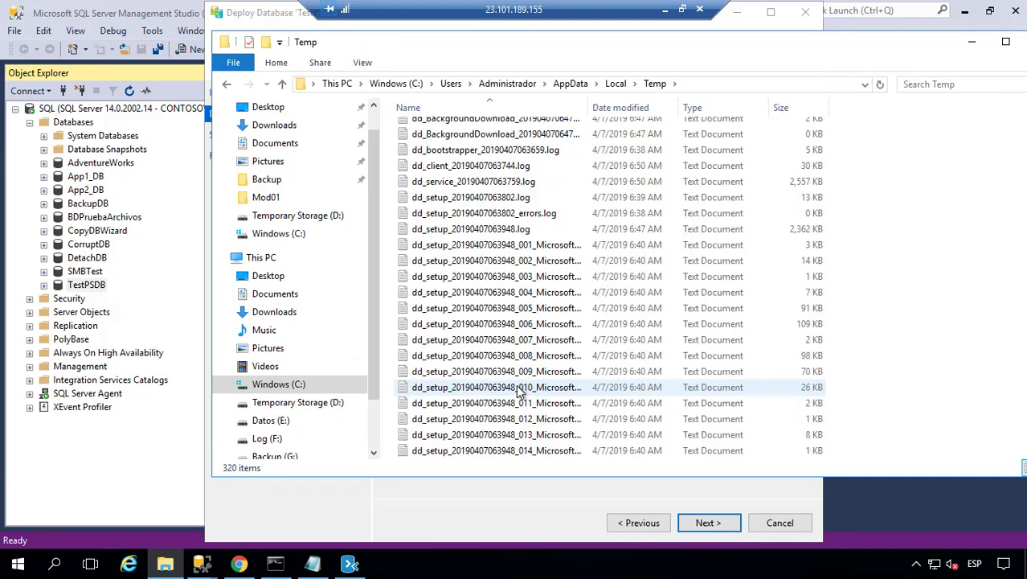
- Change the temporary file location to D:\, giving D:\TestPSDB-20190407090404.bacpac
left_click(290, 423)
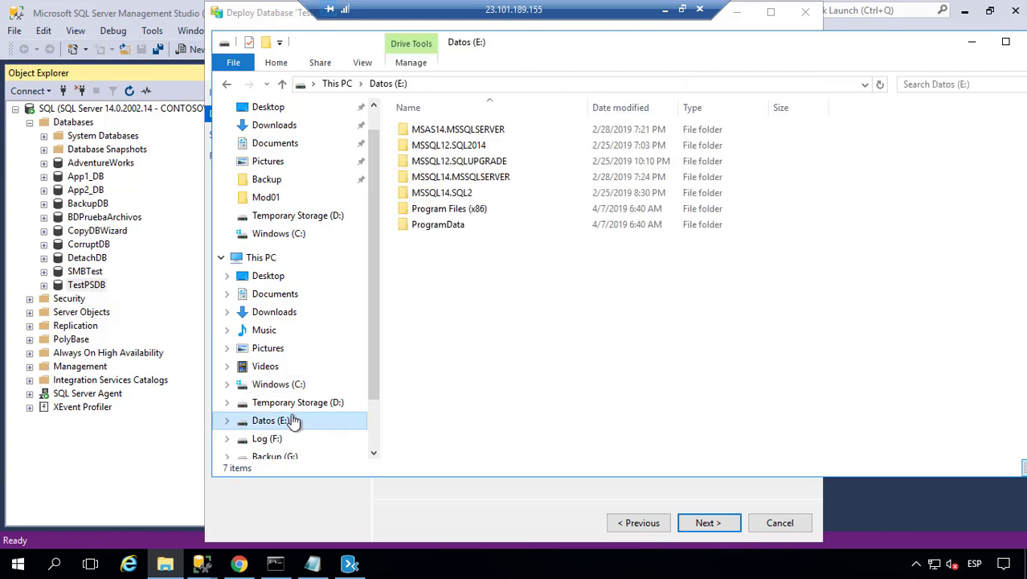
left_click(279, 403)
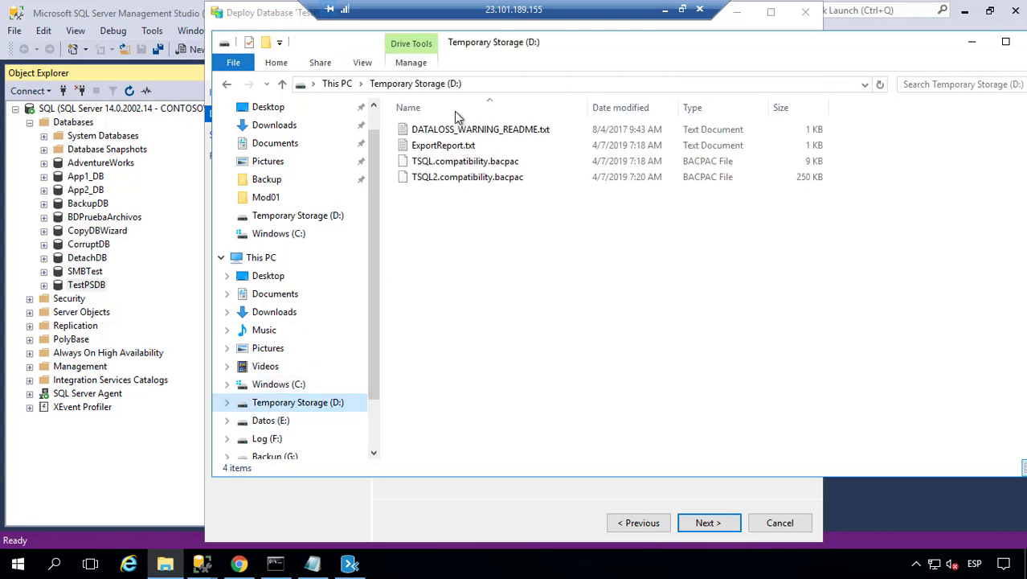
left_click(486, 85)
key("ctrl+c")
key("alt+Tab")
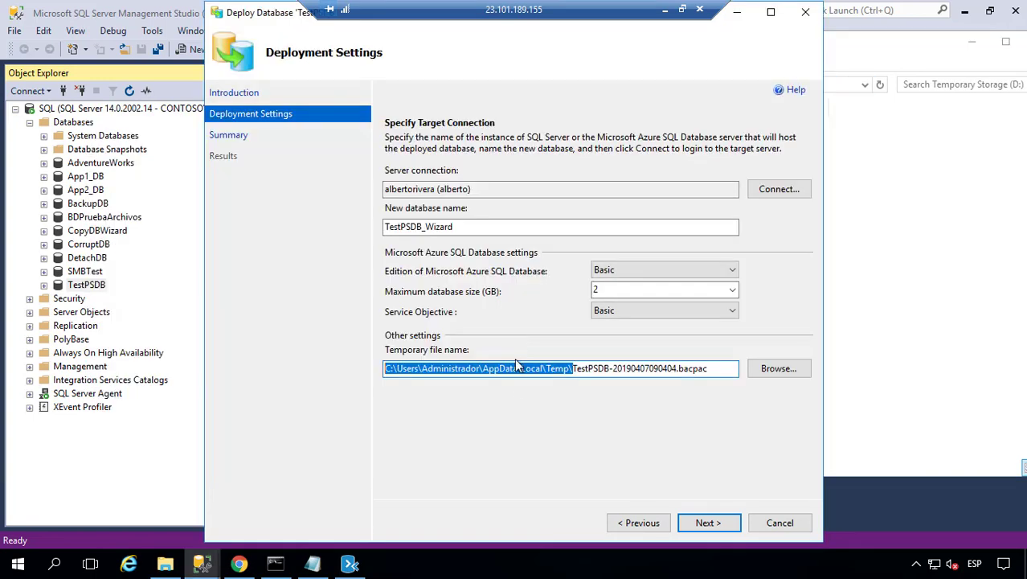
key("ctrl+v")
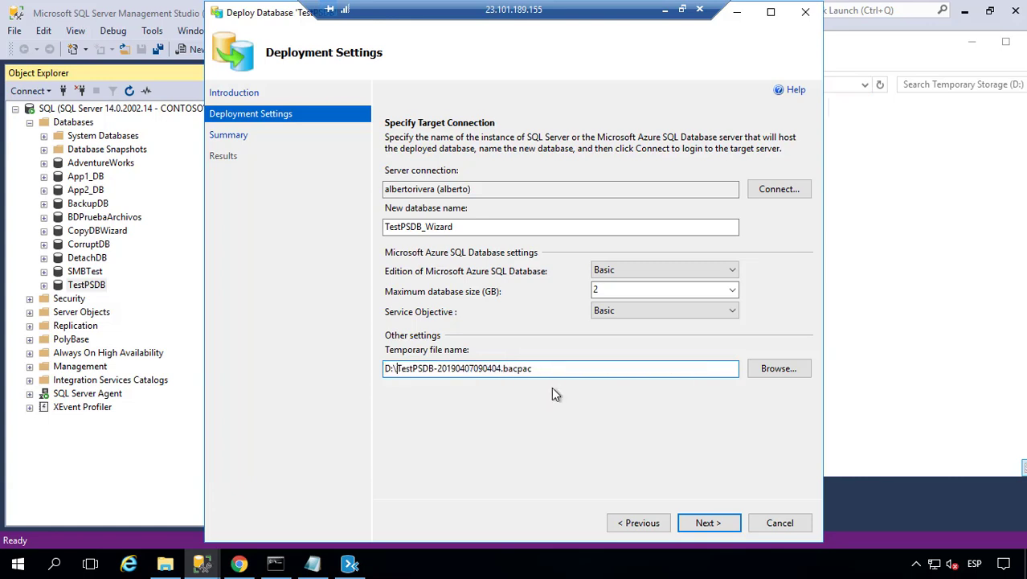
- Run the deployment and dismiss the AdventureworksLT unavailable error (40613)
left_click(707, 522)
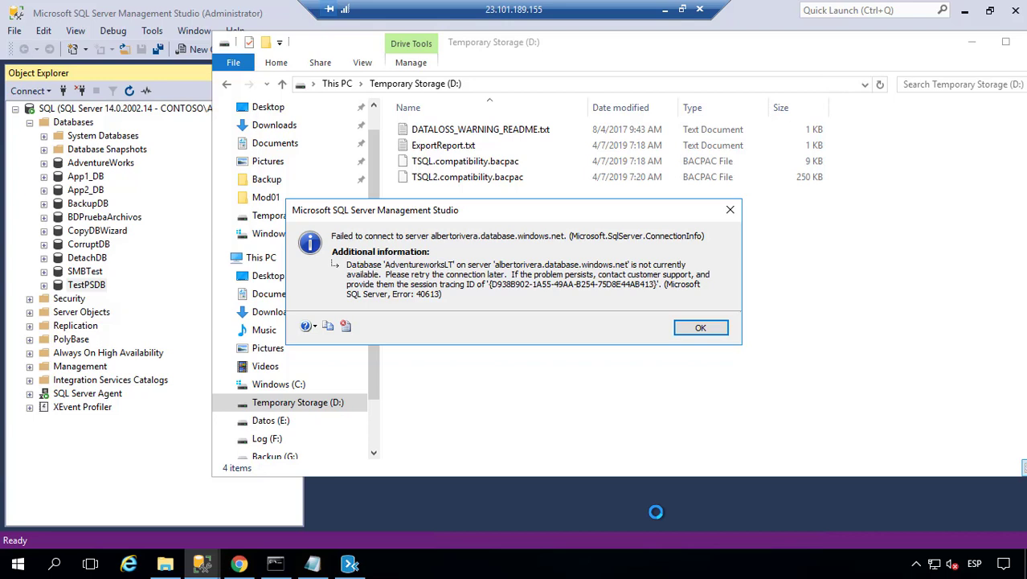
left_click(697, 329)
- Launch the Deploy Database to Microsoft Azure SQL Database wizard for TestPSDB and pass the introduction
right_click(79, 286)
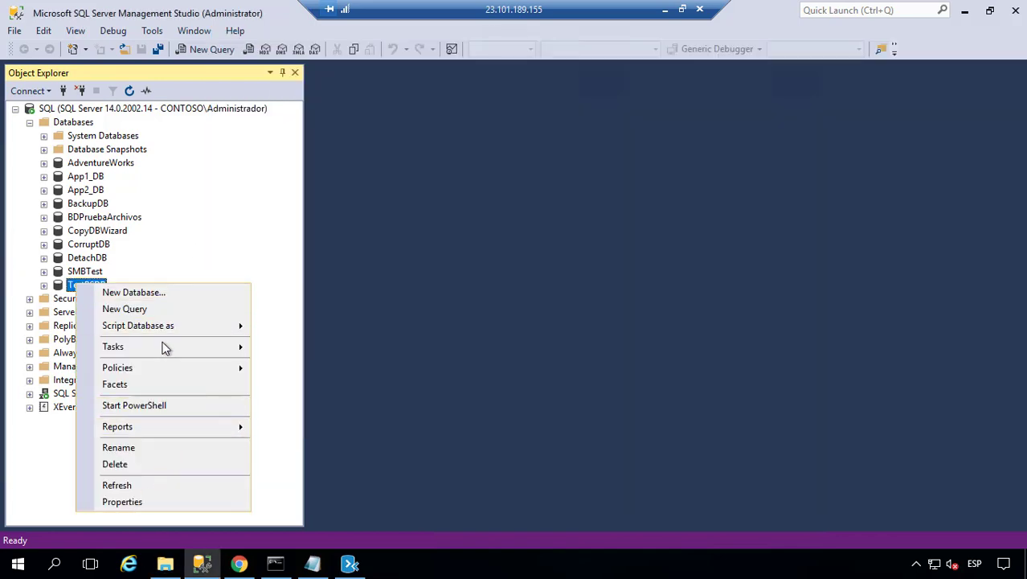
mouse_move(166, 351)
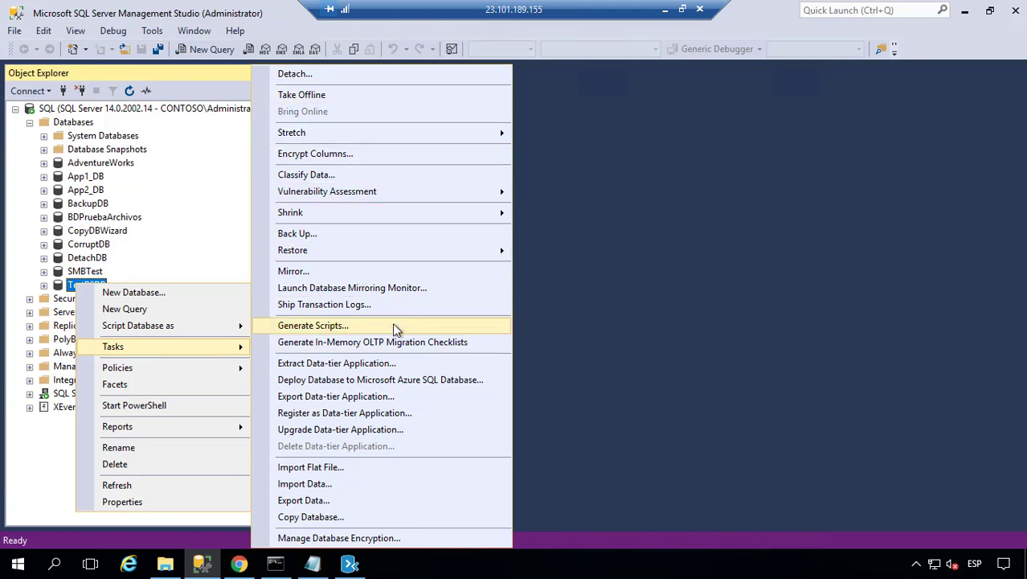
left_click(394, 382)
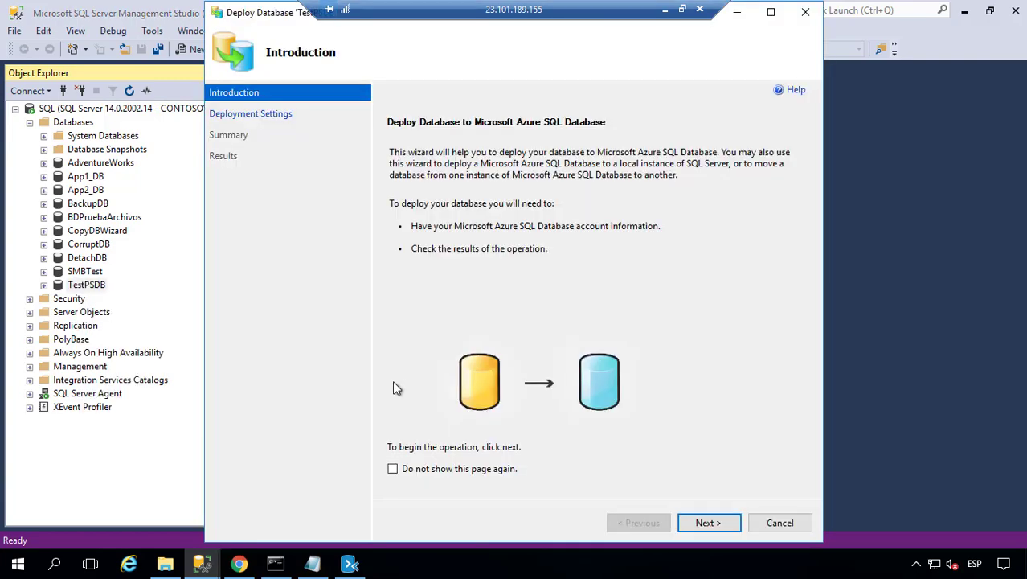
left_click(711, 523)
- Enter the Azure server login password in the target connection dialog
left_click(771, 191)
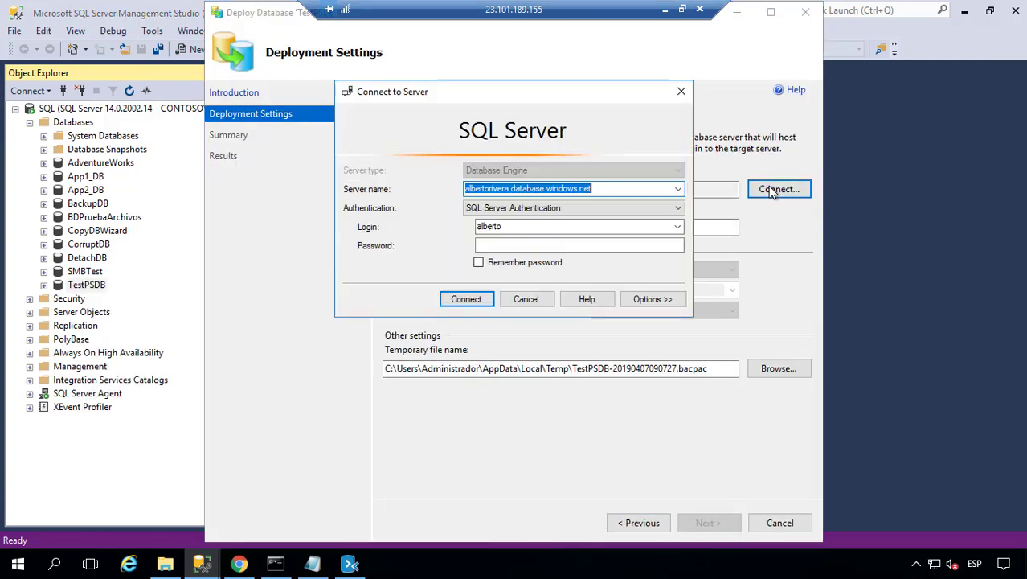
left_click(653, 298)
left_click(674, 201)
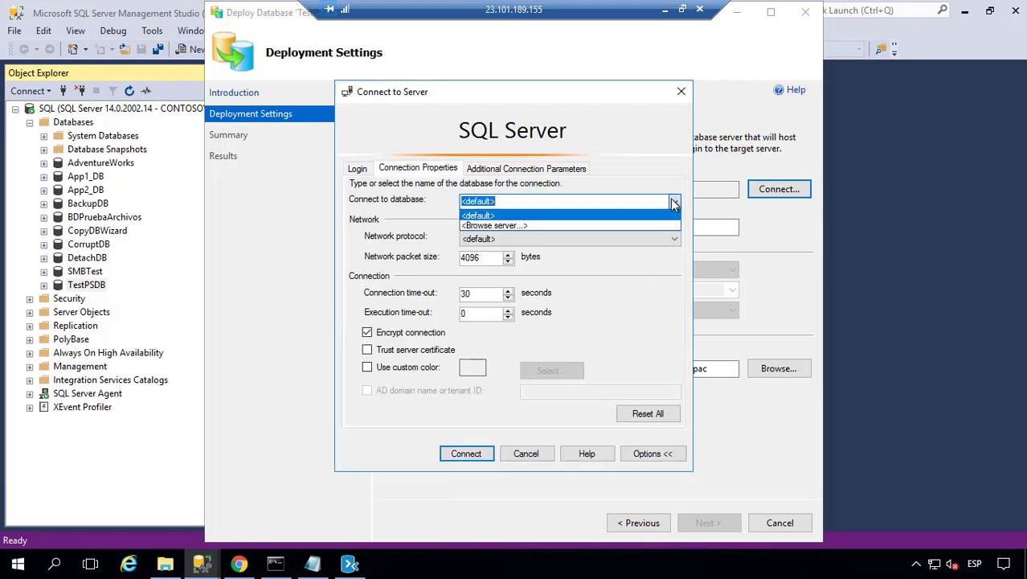
left_click(674, 202)
left_click(357, 170)
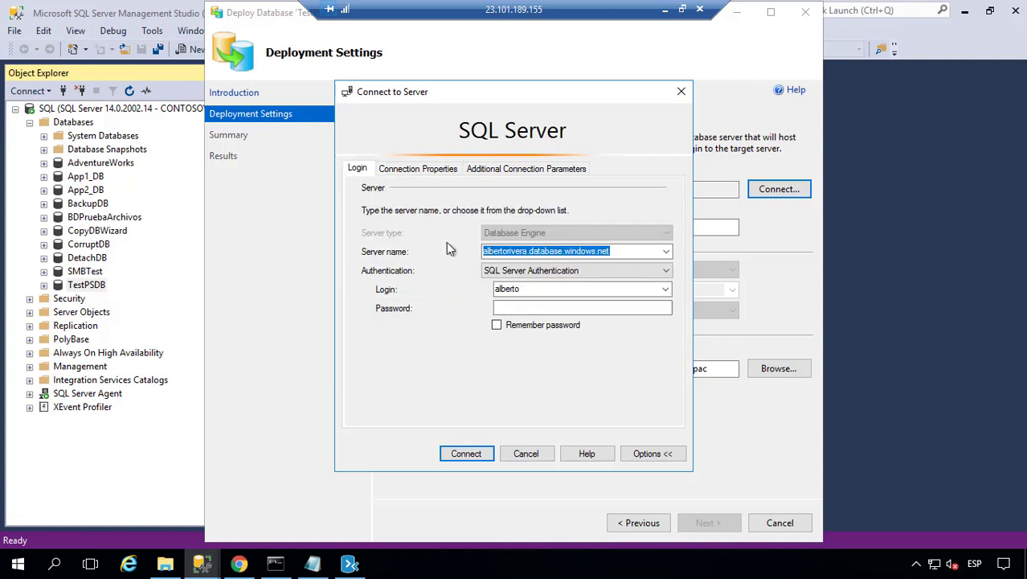
left_click(519, 307)
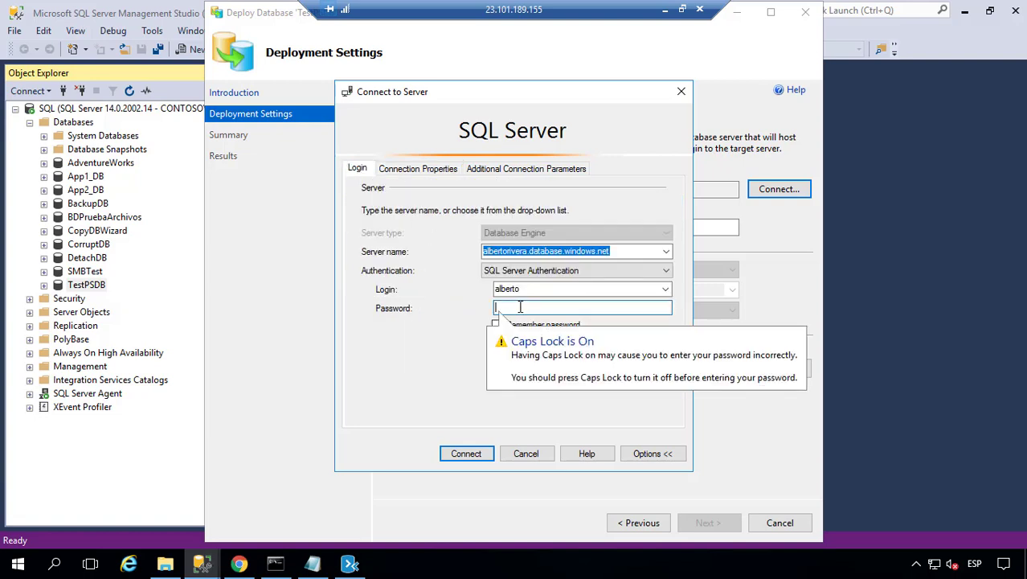
key("Caps_Lock")
type("*******")
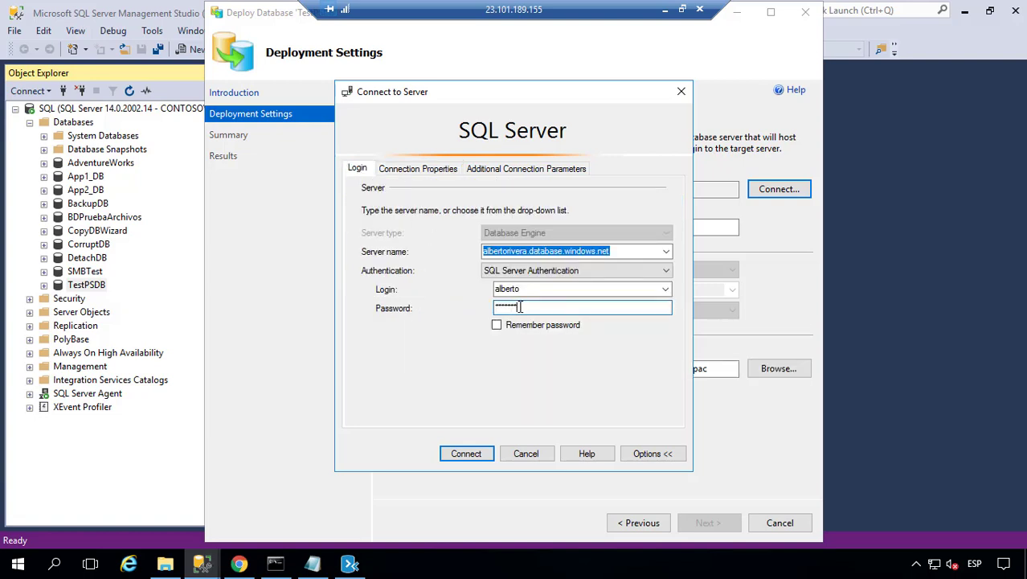
type("*")
- Set the connection database to master by browsing the server's databases
left_click(513, 170)
left_click(443, 169)
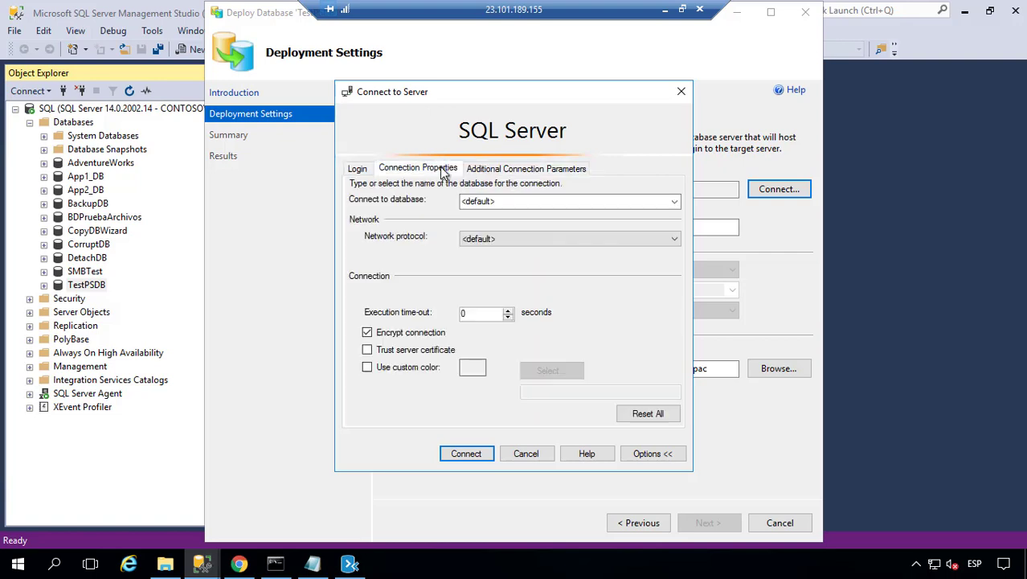
left_click(608, 204)
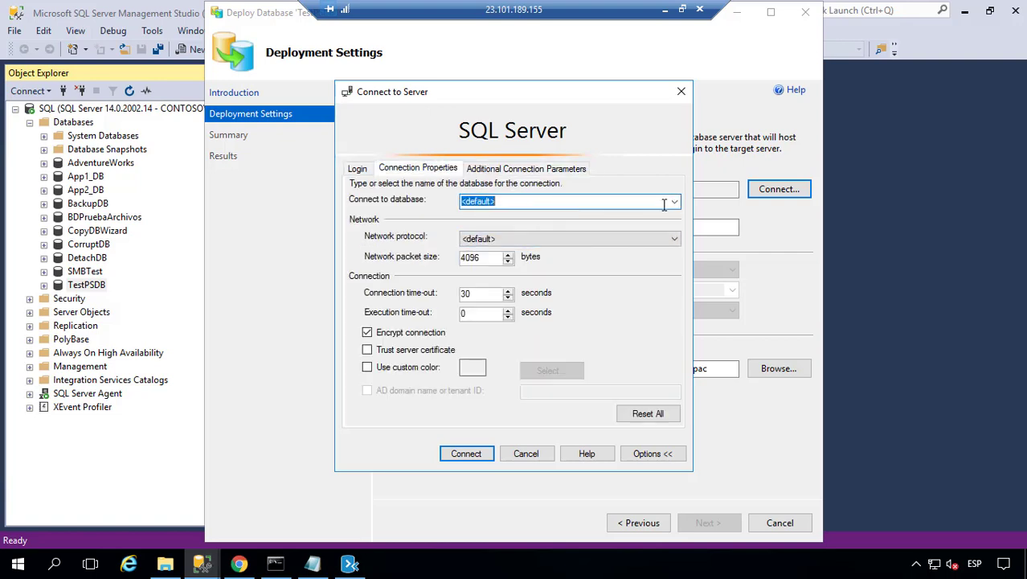
left_click(674, 201)
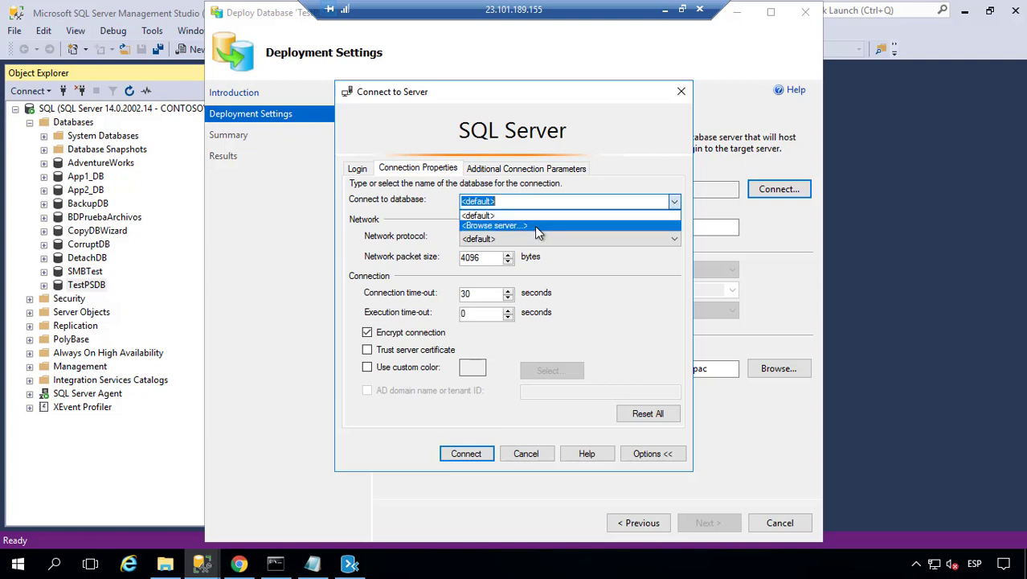
left_click(534, 226)
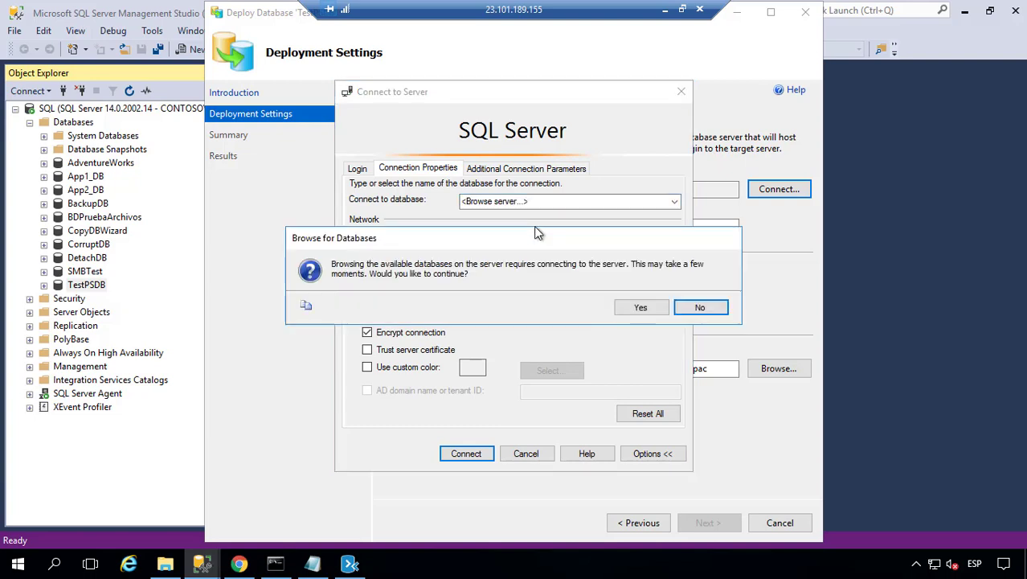
left_click(655, 313)
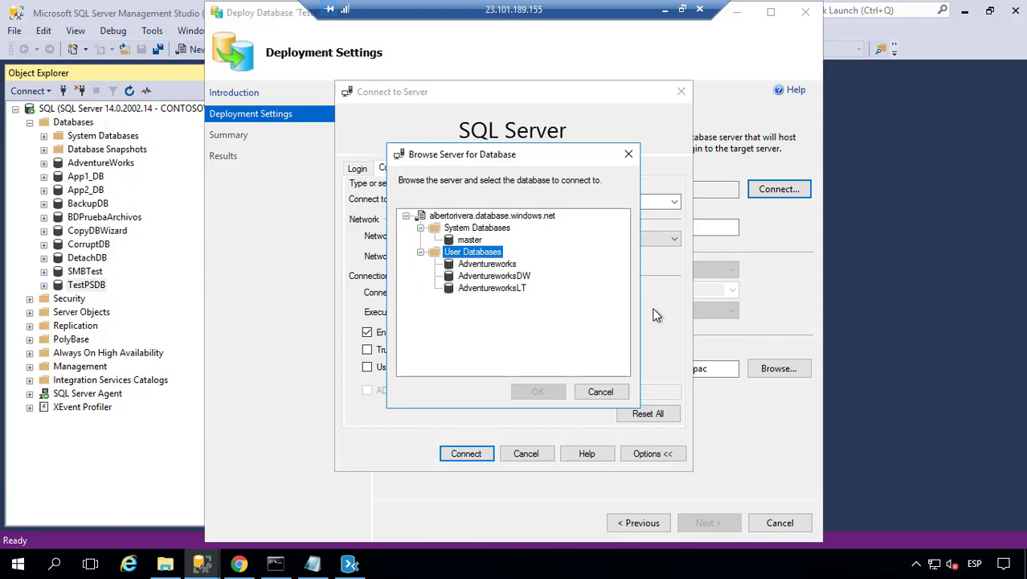
left_click(469, 239)
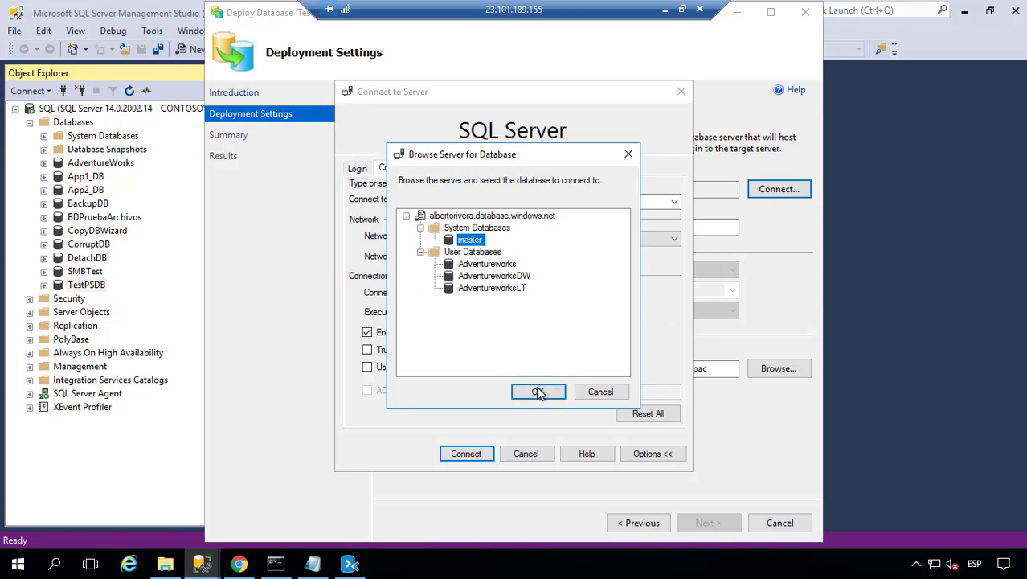
left_click(538, 391)
left_click(354, 169)
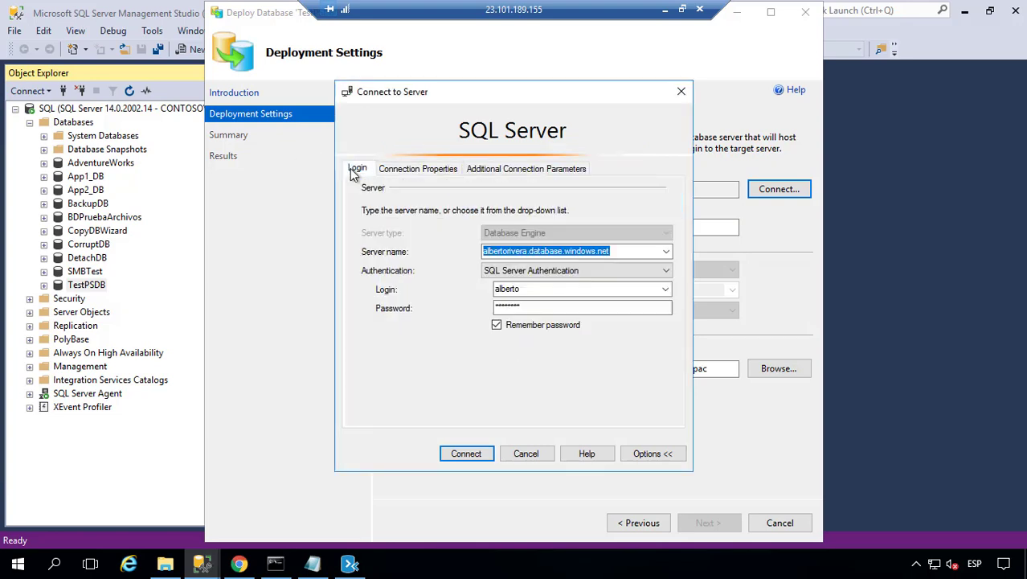
- Connect to Azure, change the bacpac save location to D:\, and start the deployment from the summary
left_click(454, 450)
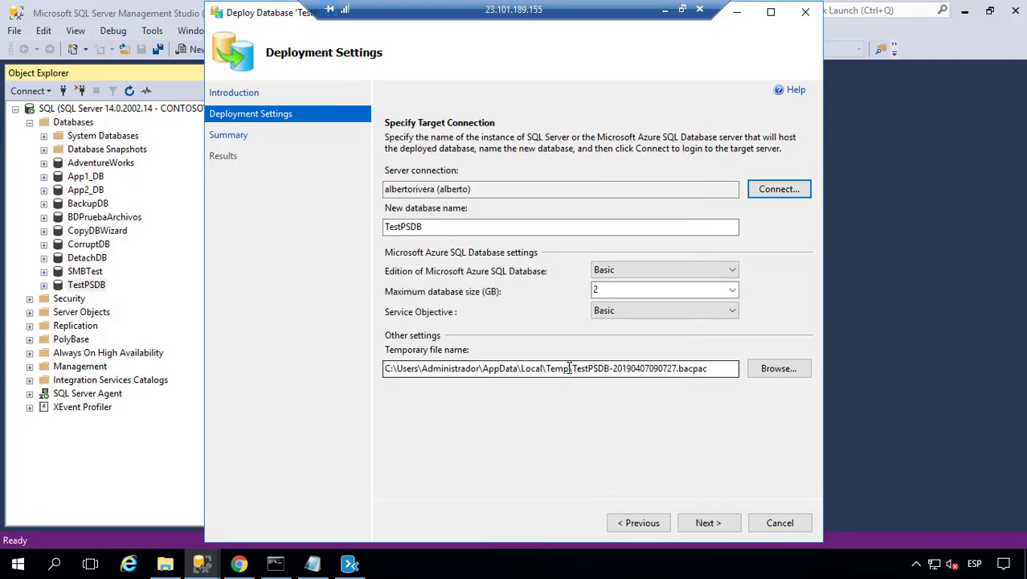
left_click_drag(570, 368, 287, 354)
type("D:\\")
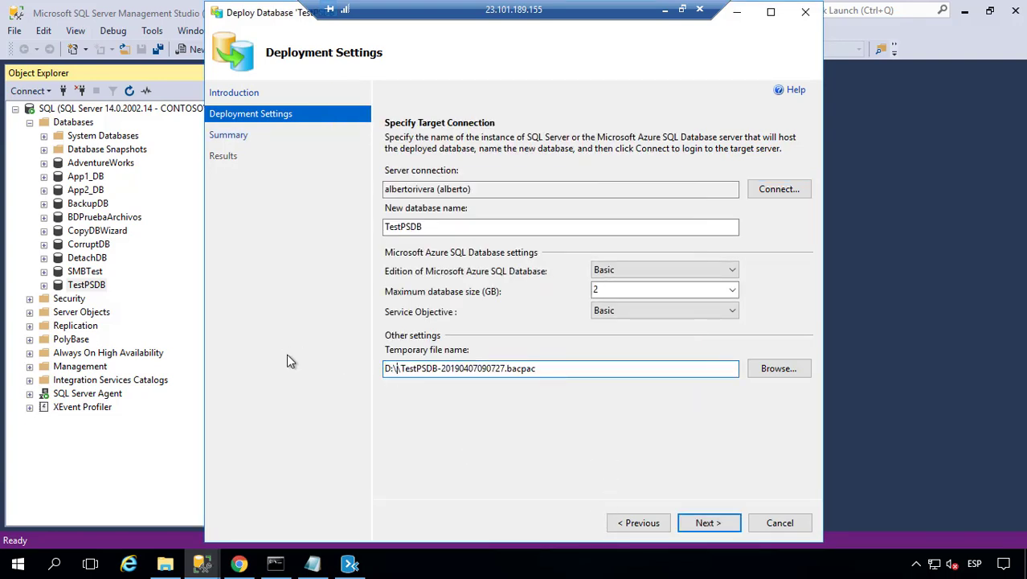
key("BackSpace")
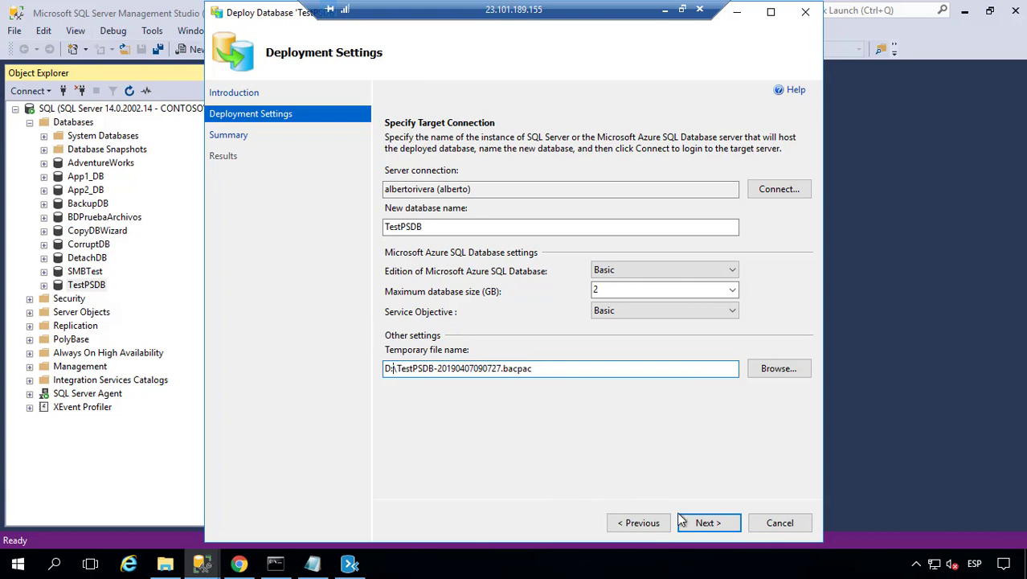
left_click(684, 521)
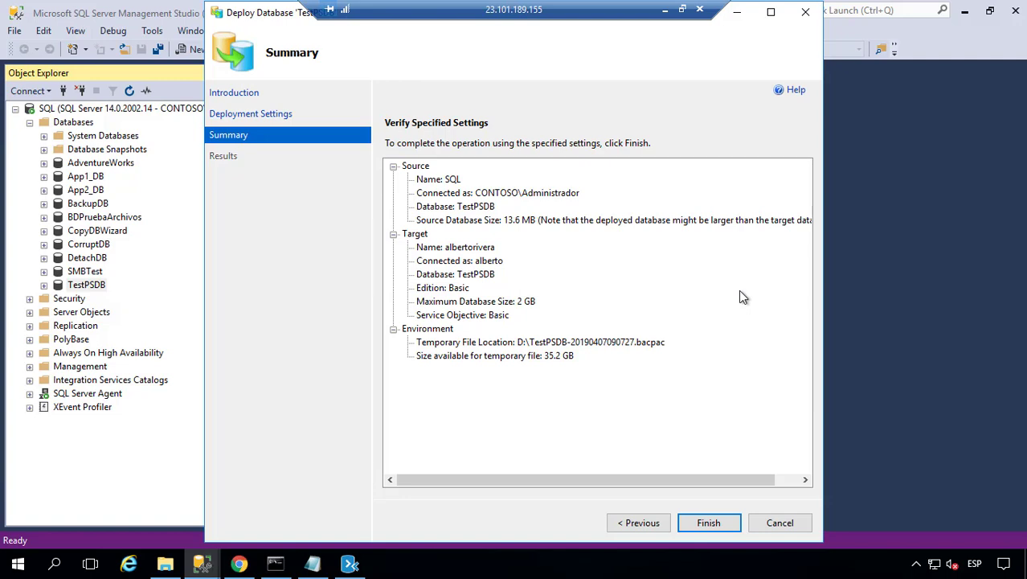
left_click(701, 523)
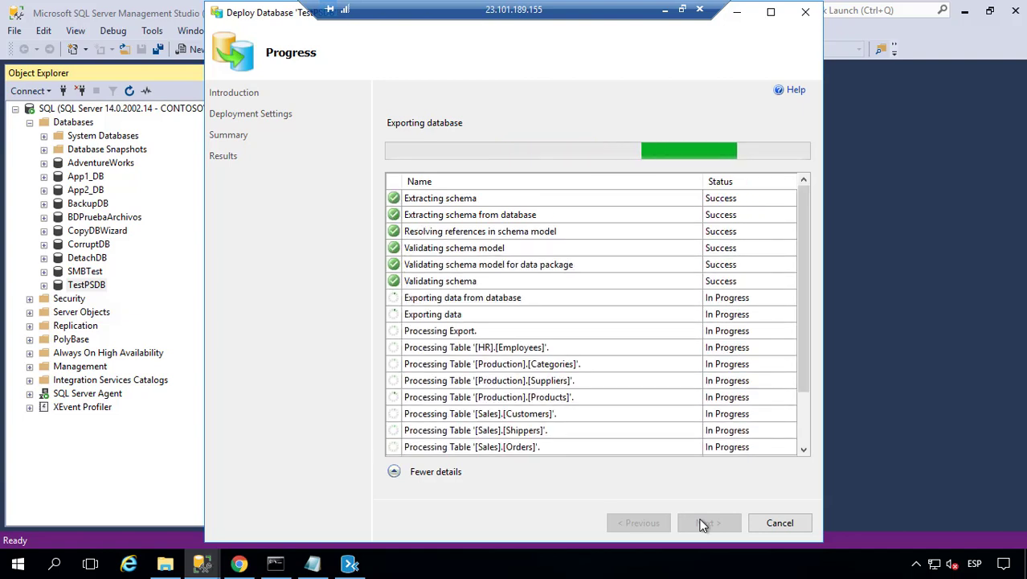
- Wait for Operation Complete, check the 250 KB TestPSDB bacpac on Temporary Storage (D:), then close the wizard
scroll(745, 382, "down", 2)
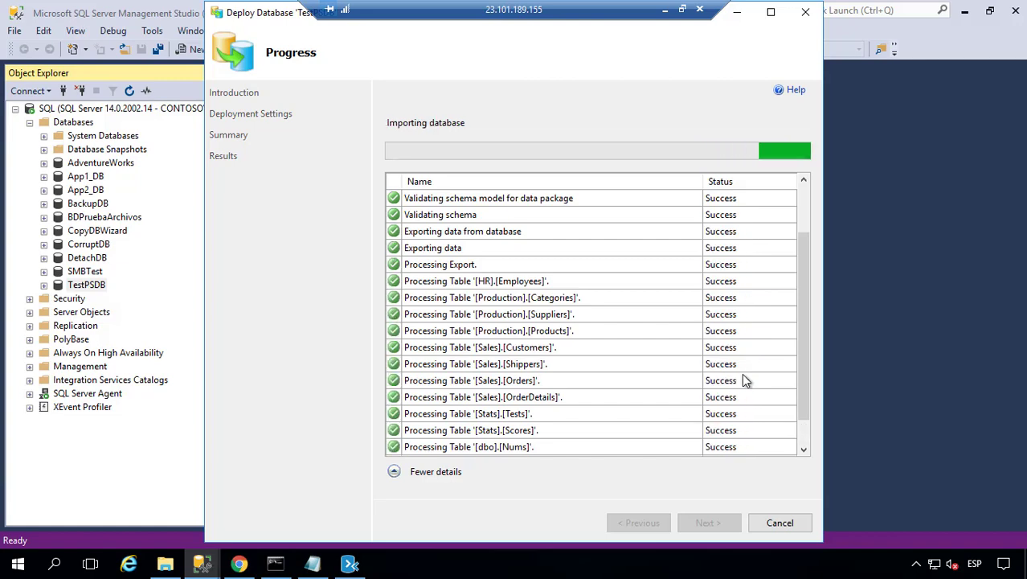
left_click(167, 565)
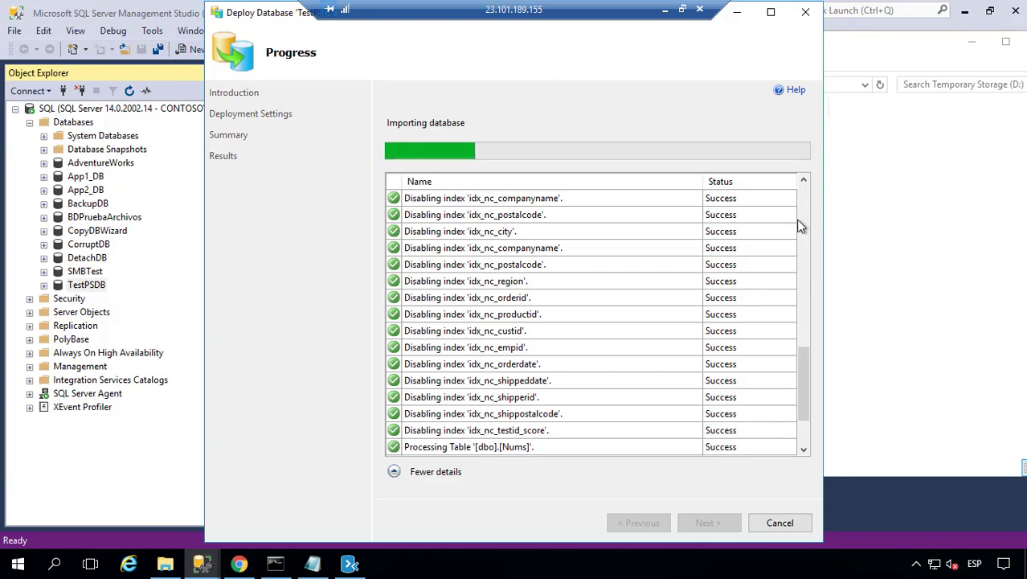
left_click_drag(801, 356, 812, 318)
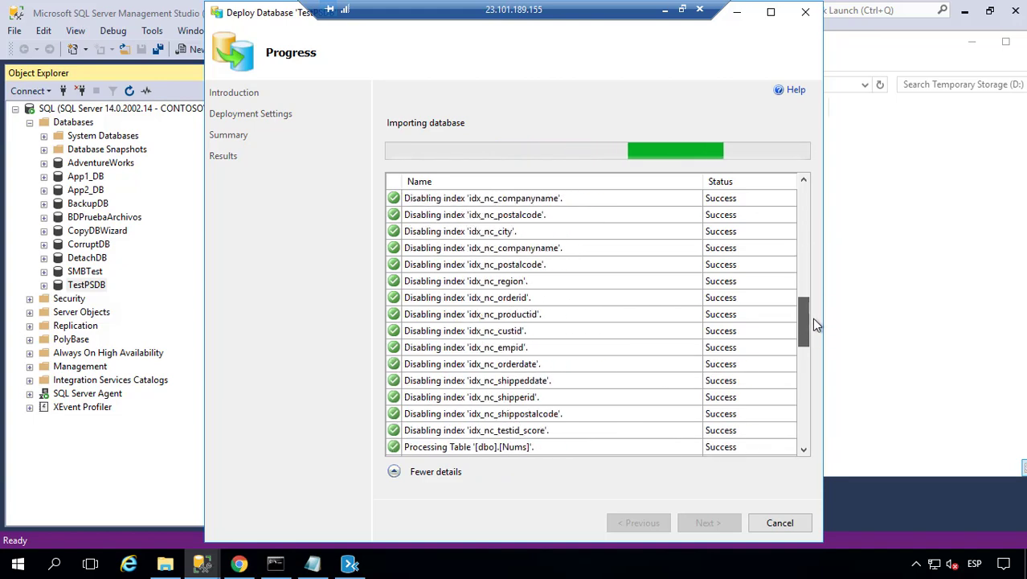
left_click_drag(806, 208, 781, 464)
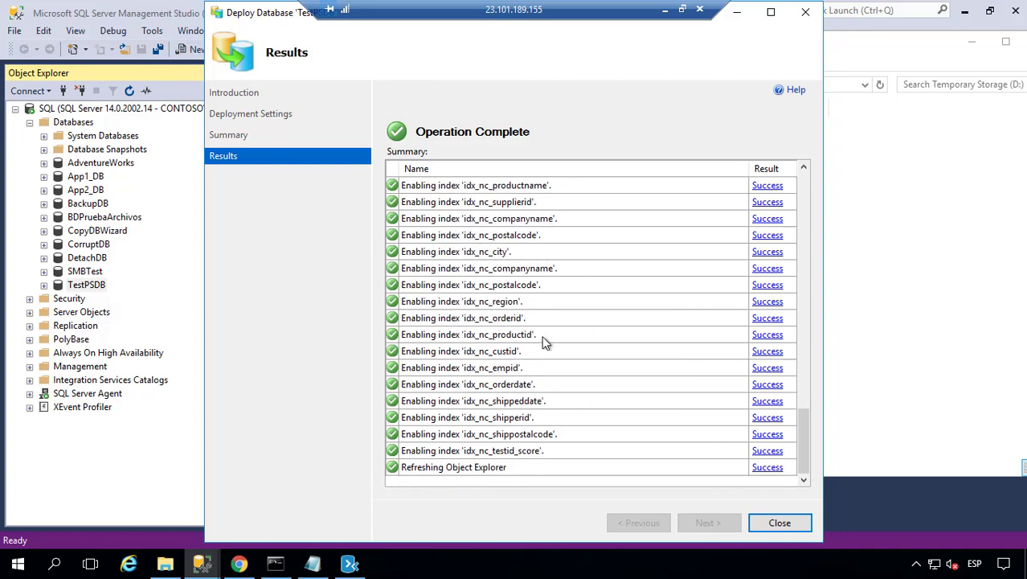
left_click(765, 521)
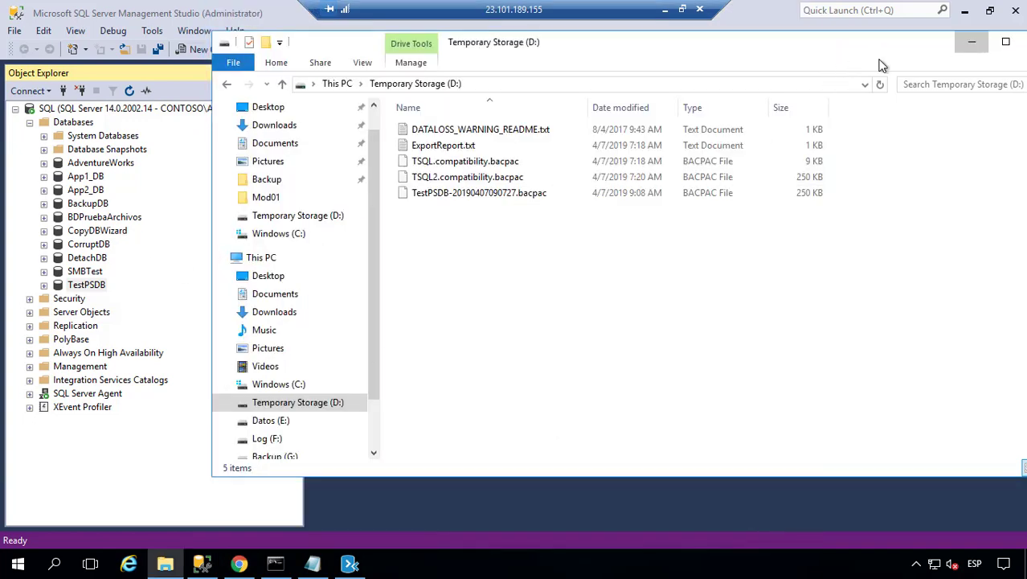
- Minimize File Explorer and bring the Azure portal's SQL databases page to the front
left_click(972, 41)
left_click(239, 563)
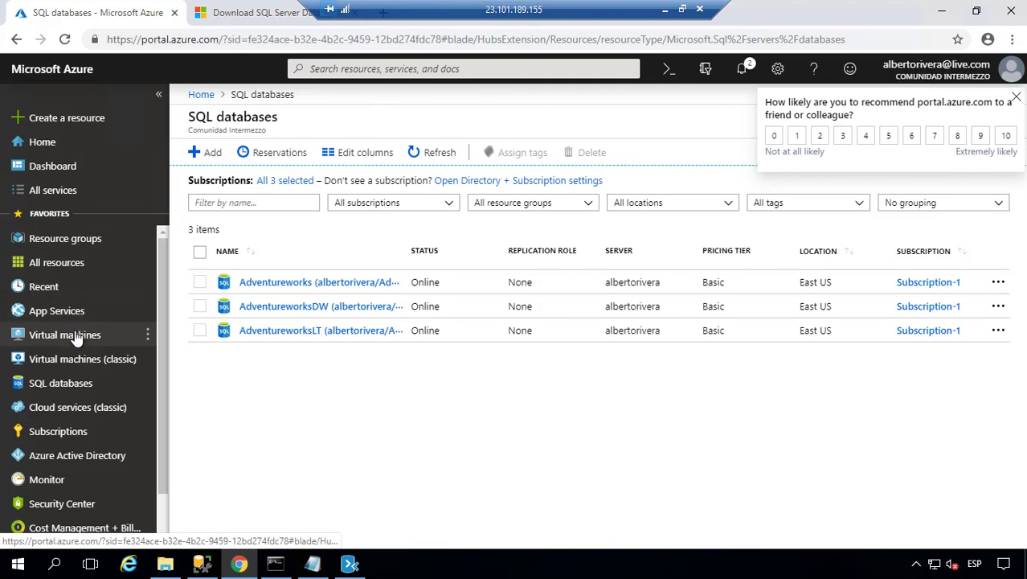
- Refresh the portal's SQL databases list to confirm TestPSDB at Basic tier, then return to SSMS
left_click(42, 142)
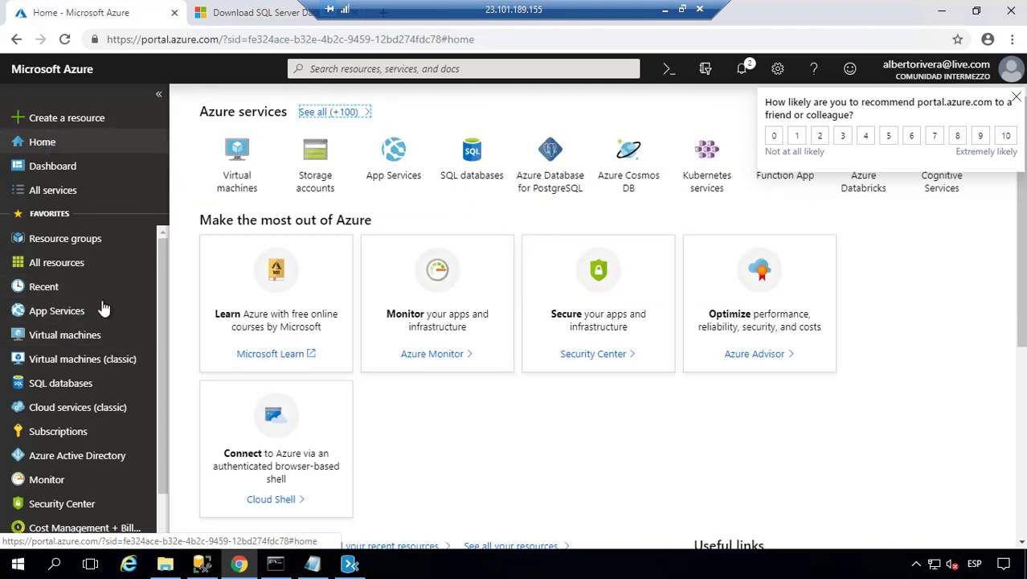
left_click(61, 384)
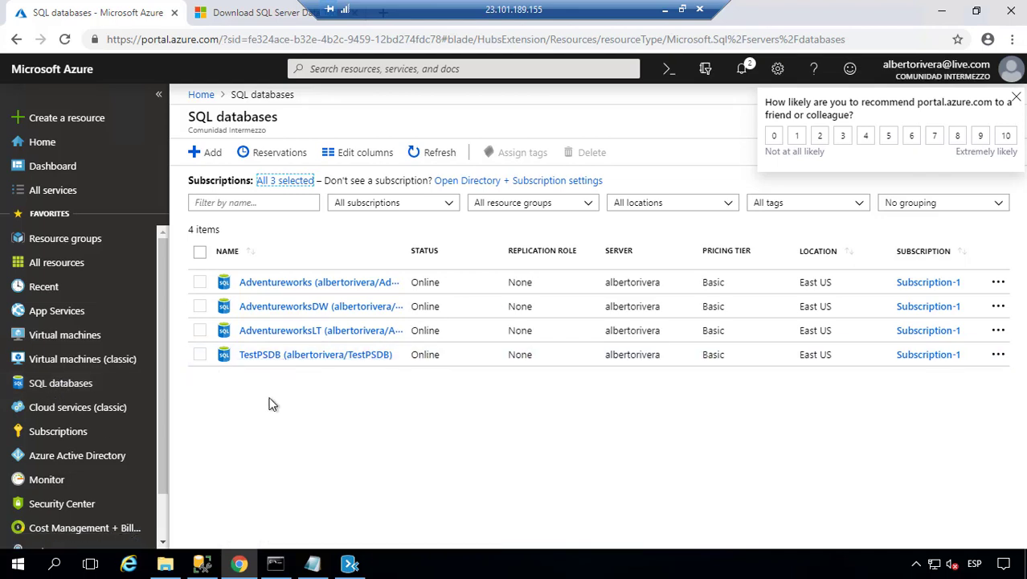
left_click(201, 565)
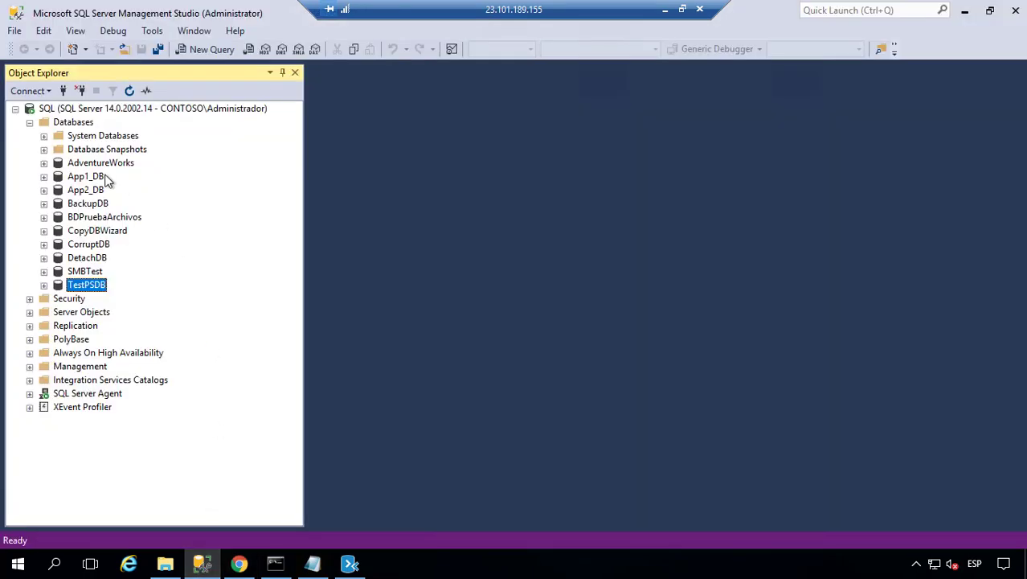
- Connect a new Database Engine session to the Azure SQL server with SQL authentication
left_click(15, 108)
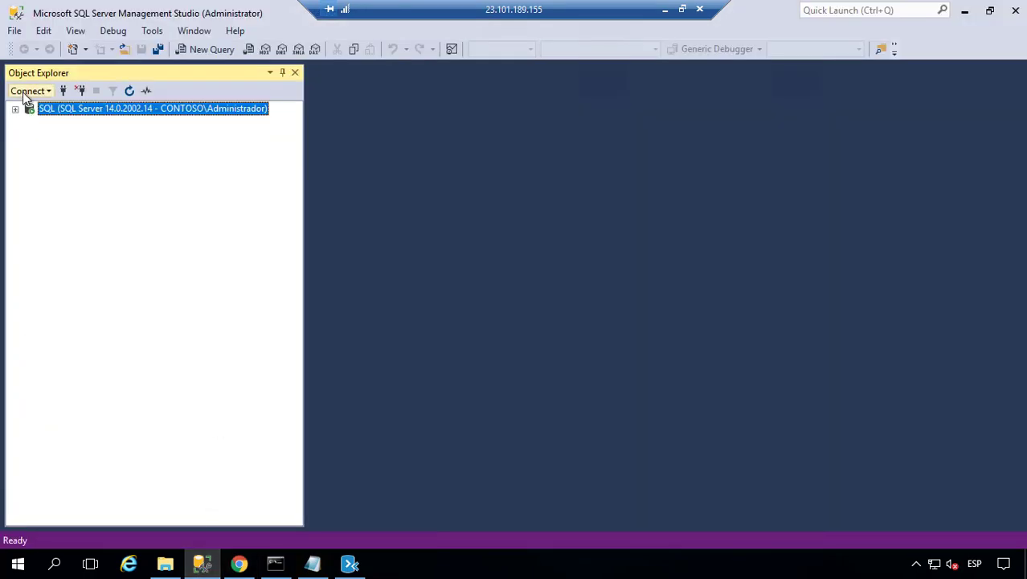
left_click(31, 90)
left_click(67, 106)
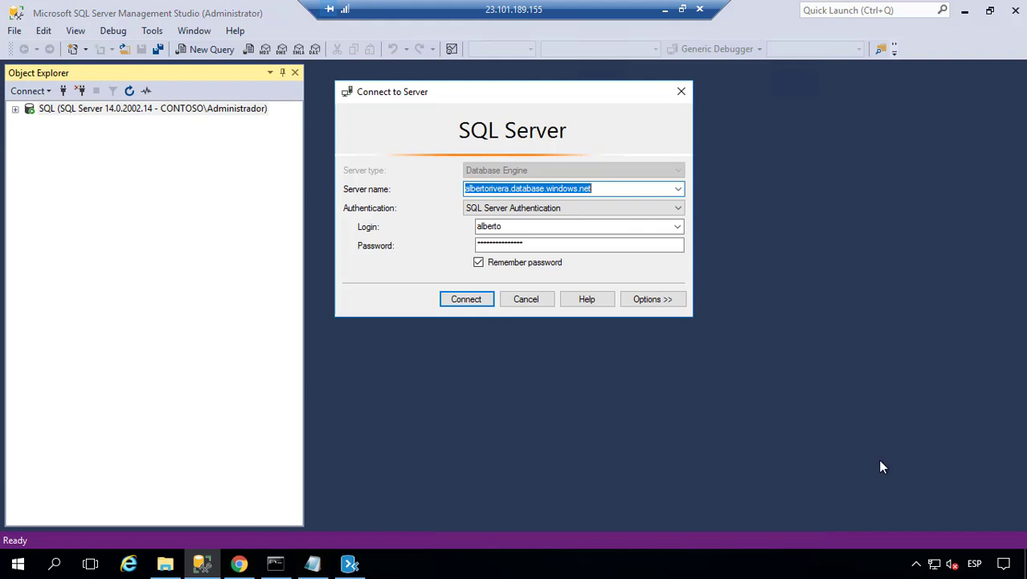
left_click(504, 188)
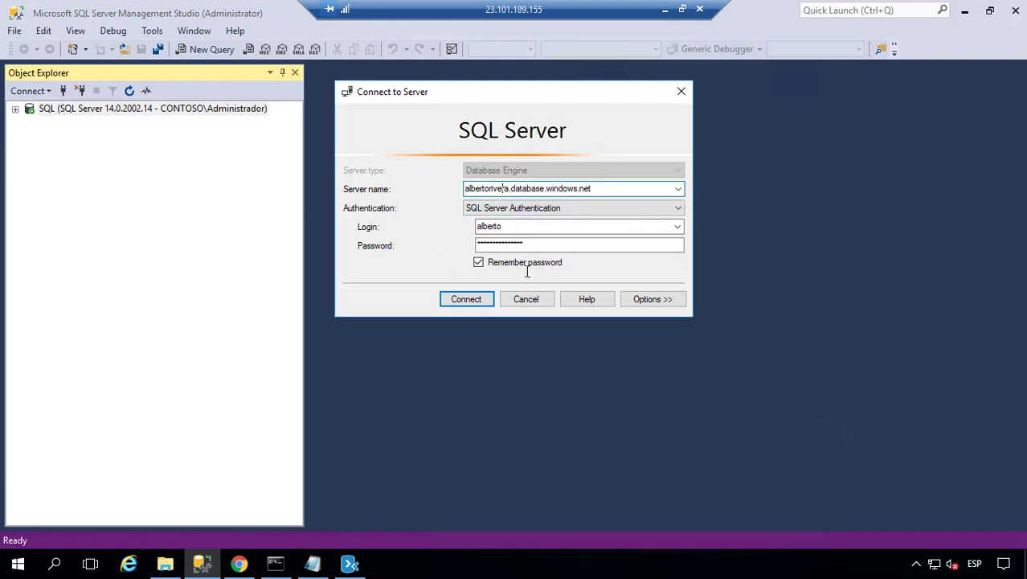
left_click(465, 299)
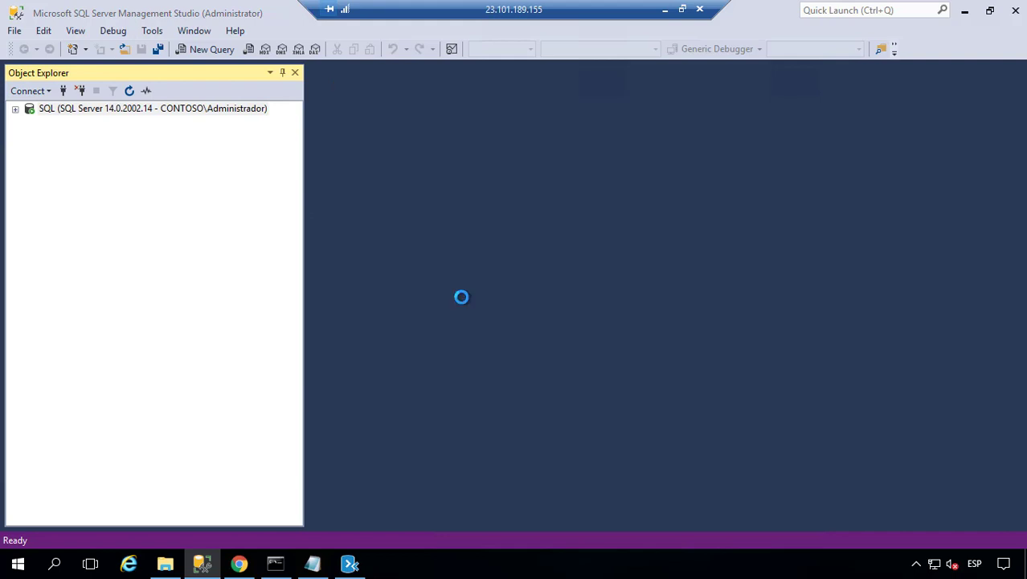
- Expand Databases > TestPSDB > Tables under the Azure server
left_click(30, 136)
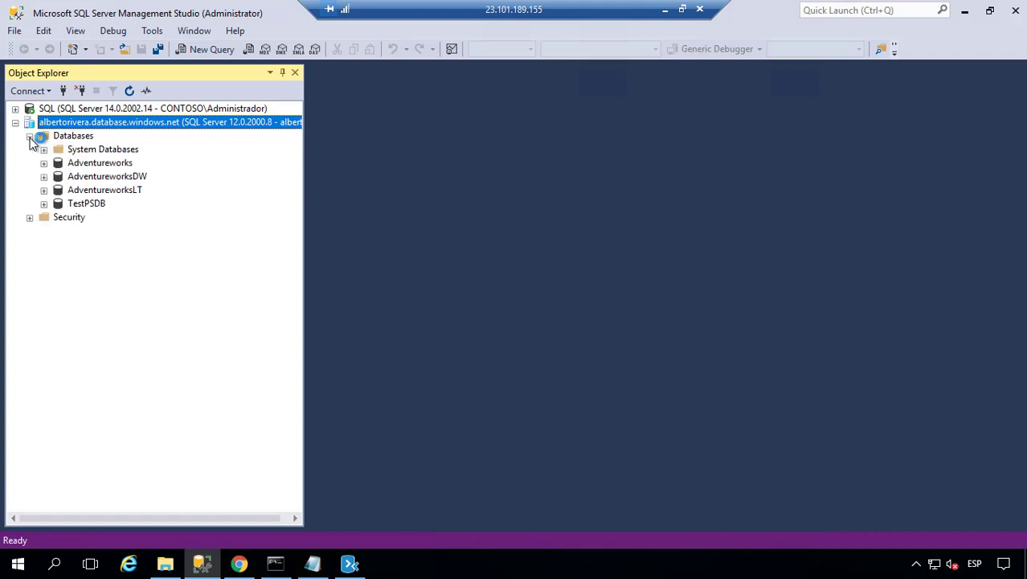
double_click(84, 204)
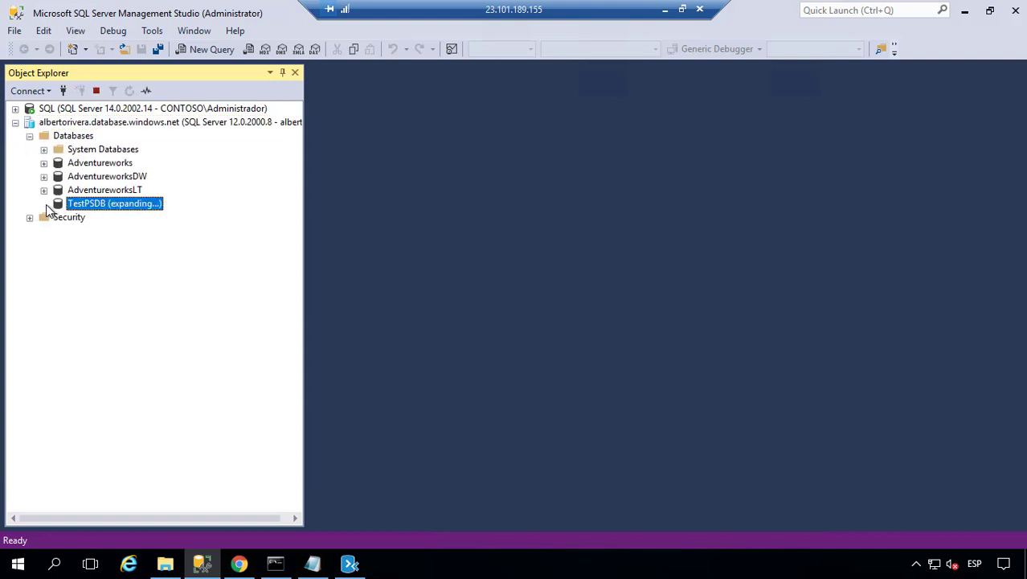
left_click(57, 231)
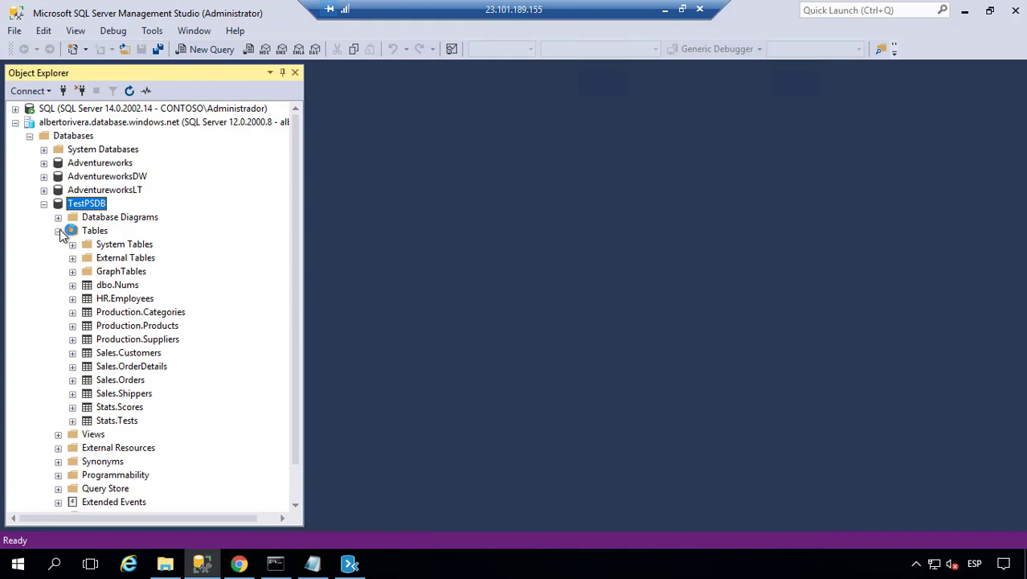
- Select the top 1000 rows of Sales.Customers and Sales.Orders, then bring up File Explorer
right_click(119, 360)
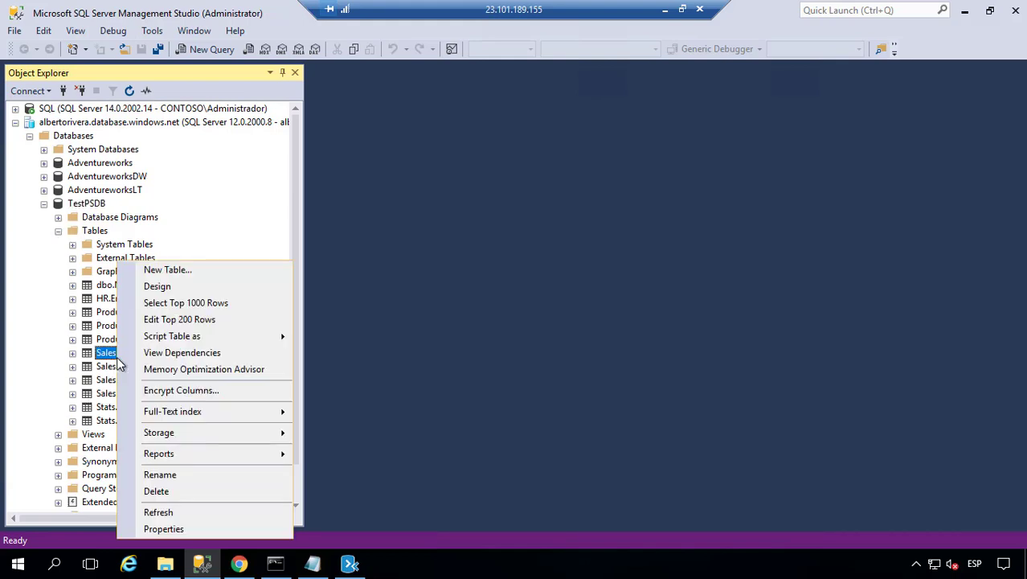
left_click(202, 315)
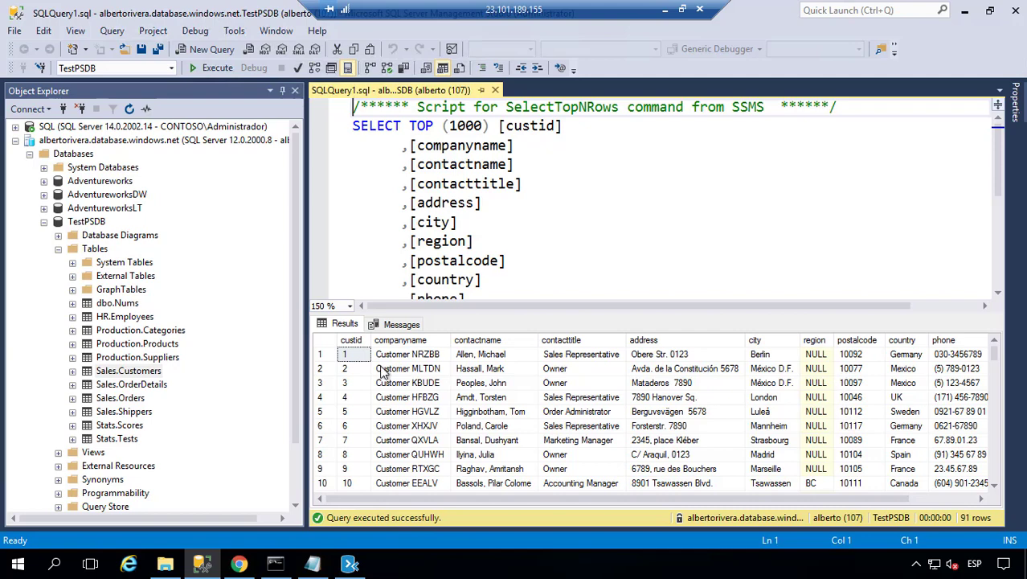
left_click(125, 397)
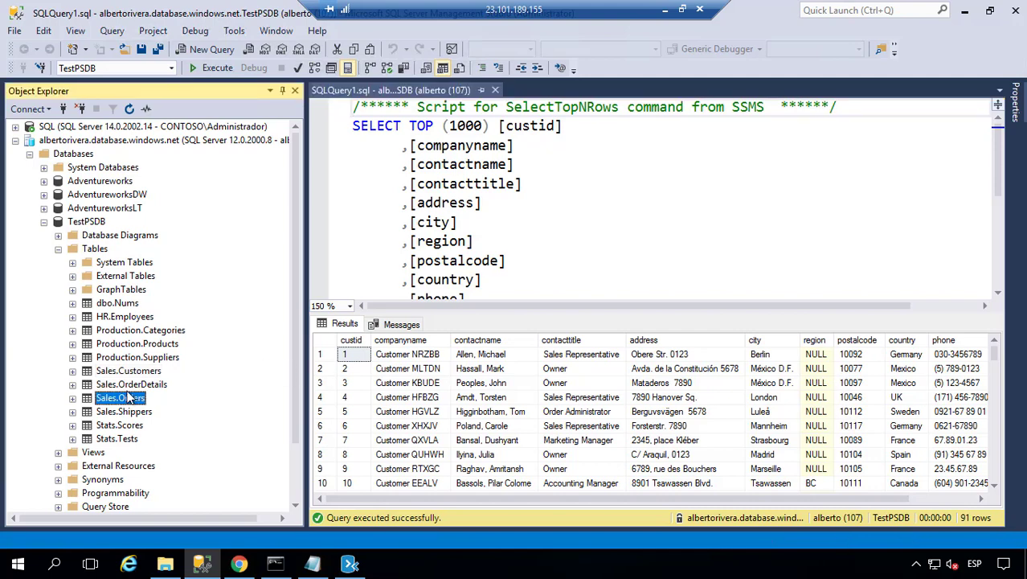
right_click(127, 394)
left_click(223, 303)
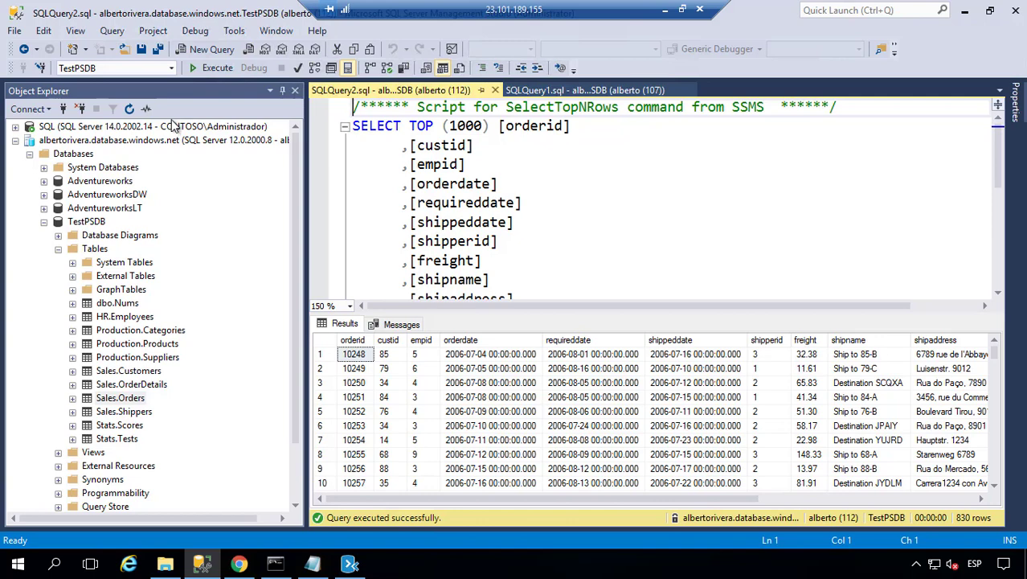
left_click(585, 221)
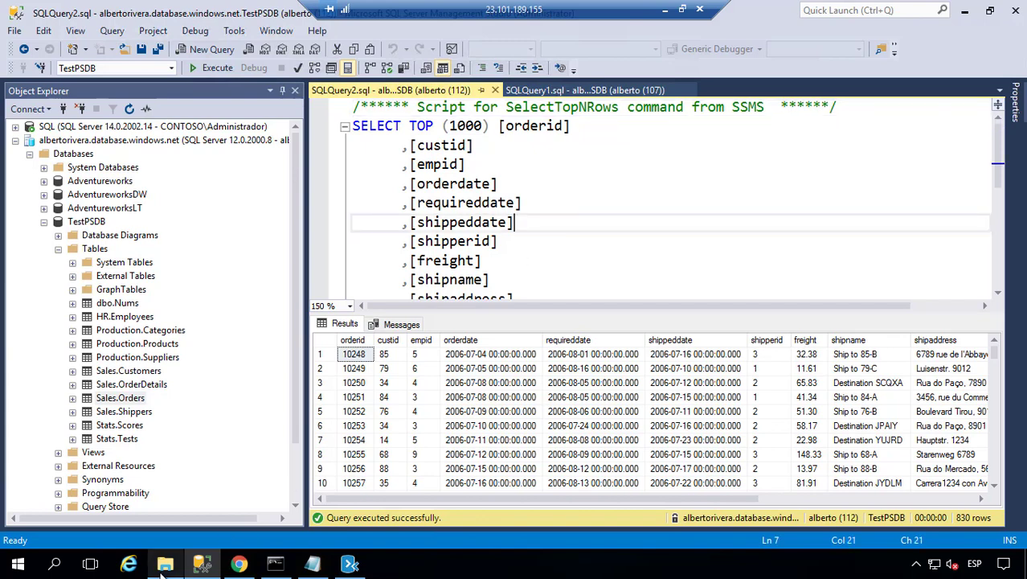
left_click(164, 565)
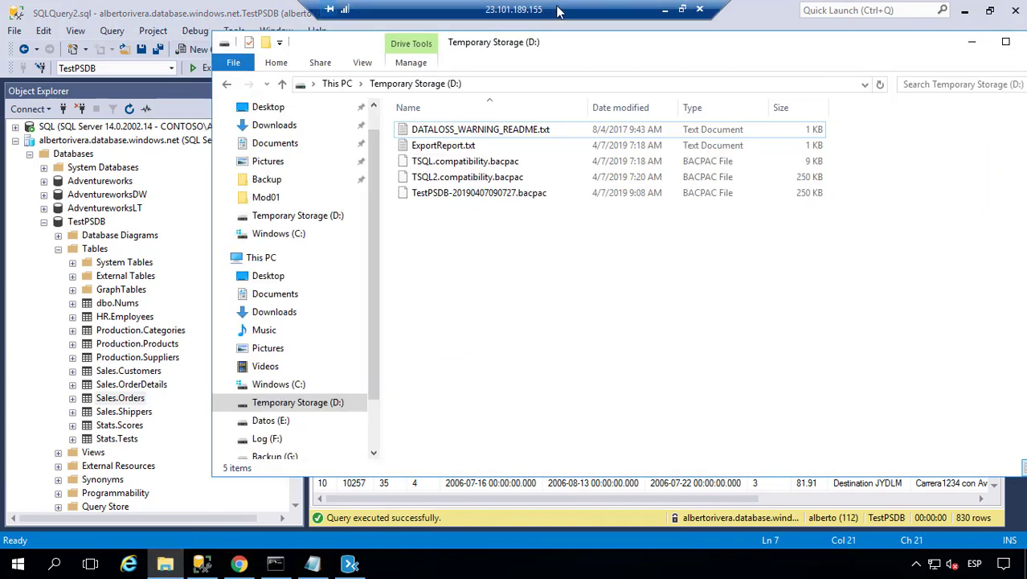
- Select the full file name of TSQL2.compatibility.bacpac for renaming
left_click(475, 181)
left_click(500, 182)
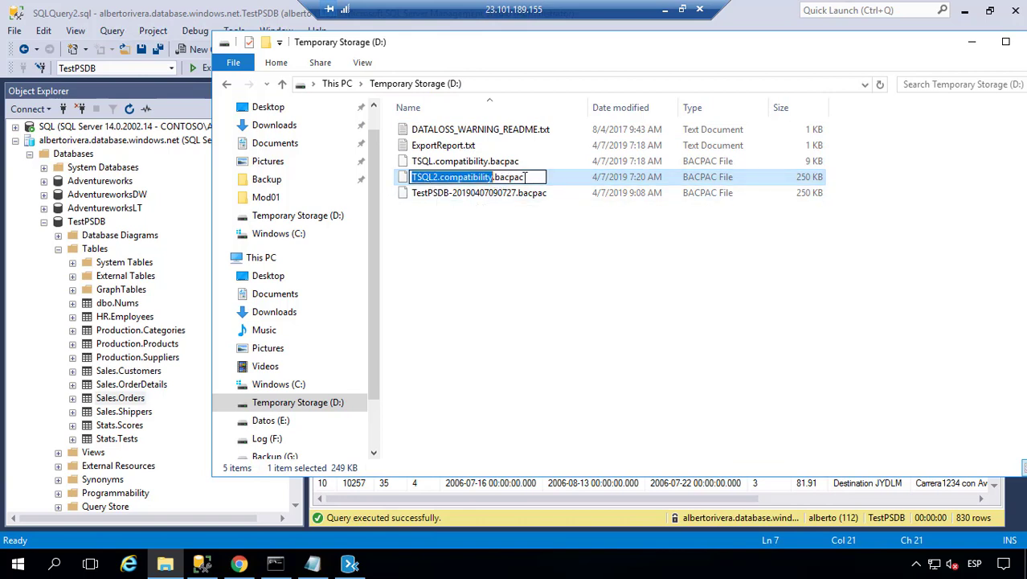
left_click_drag(524, 178, 388, 176)
- Back in SSMS, collapse TestPSDB and open the Azure server's Security > Logins folder
left_click(100, 264)
left_click(44, 222)
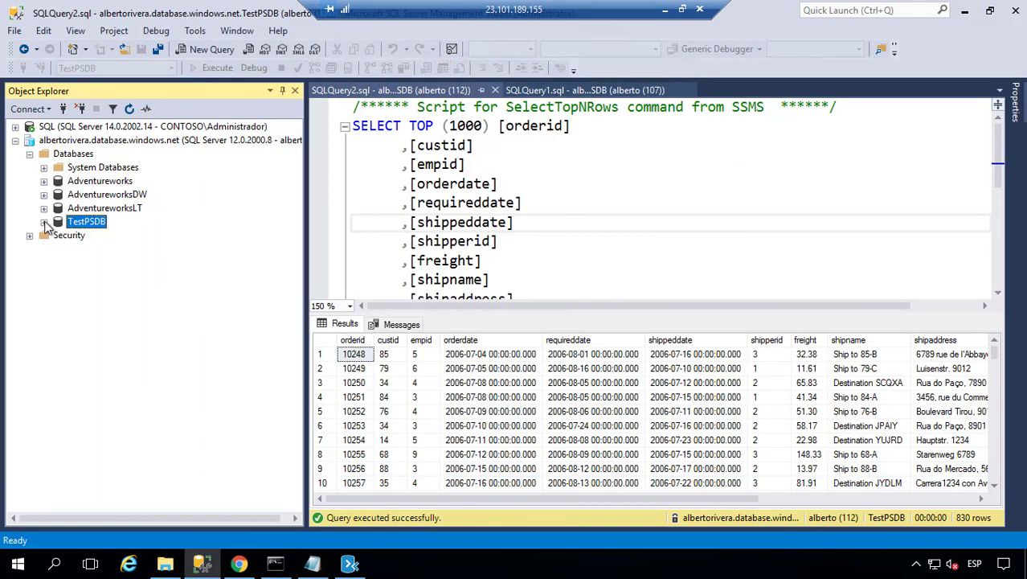
left_click(30, 235)
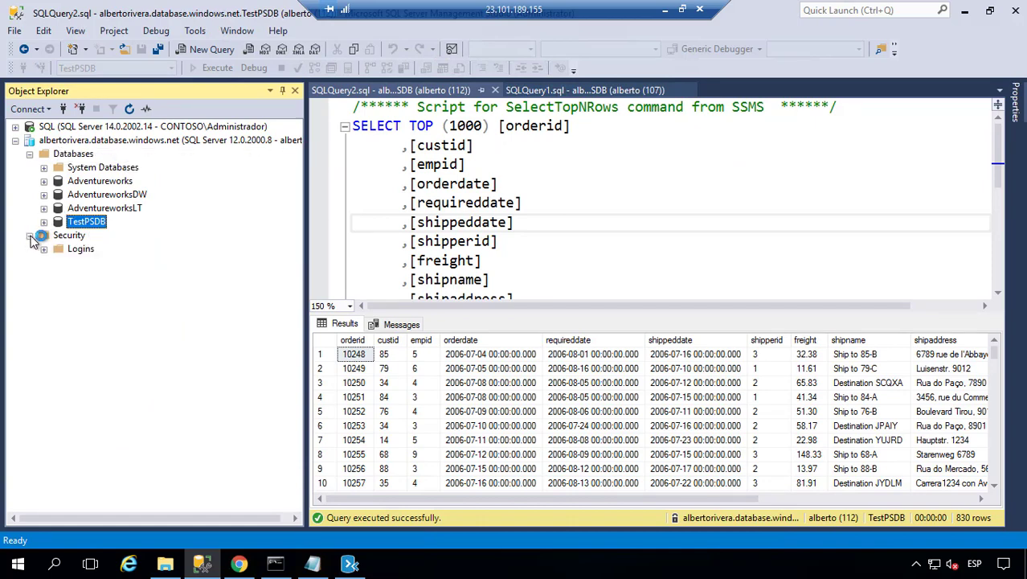
left_click(71, 250)
- Open a new login query template from the Azure server's Logins folder
left_click(44, 250)
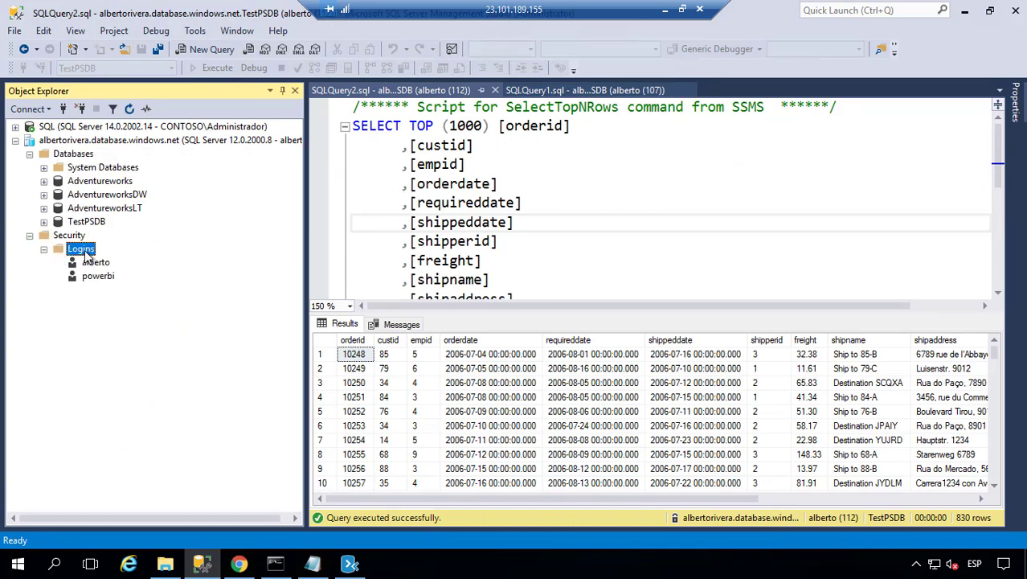
right_click(85, 249)
left_click(165, 265)
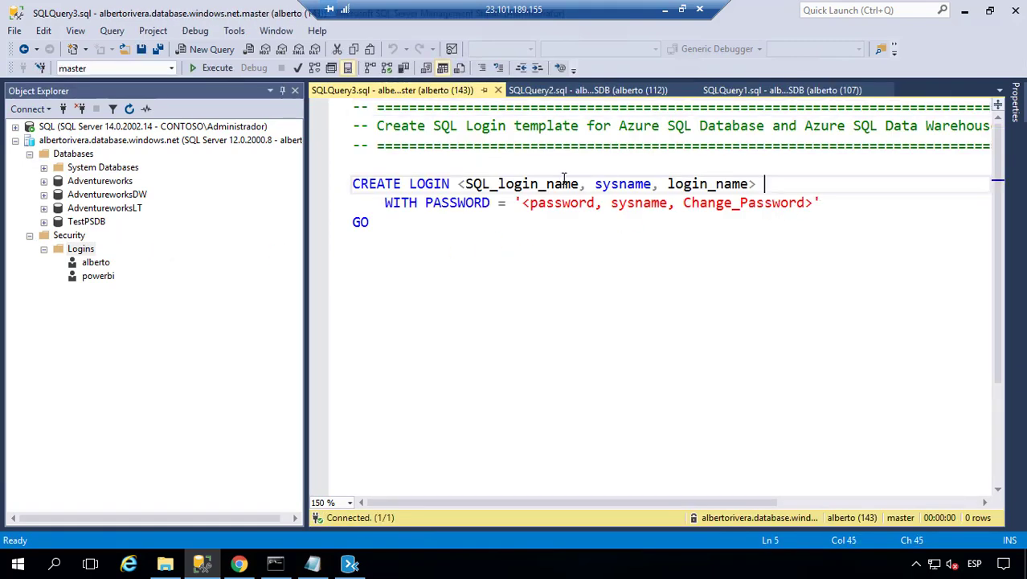
- Fill the template with login name migracion and a numeric password, then execute CREATE LOGIN
left_click_drag(759, 184, 455, 183)
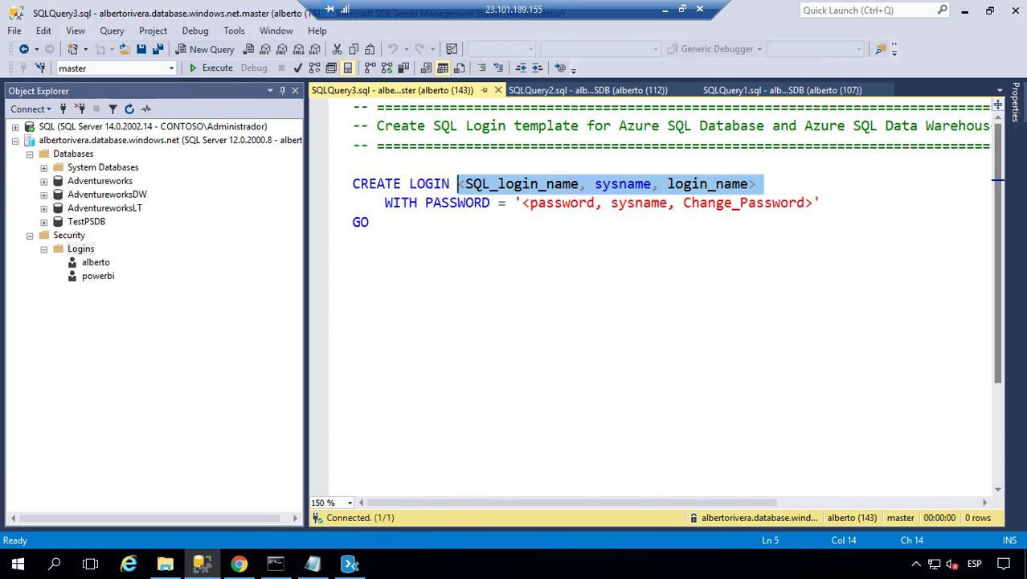
type("migracion")
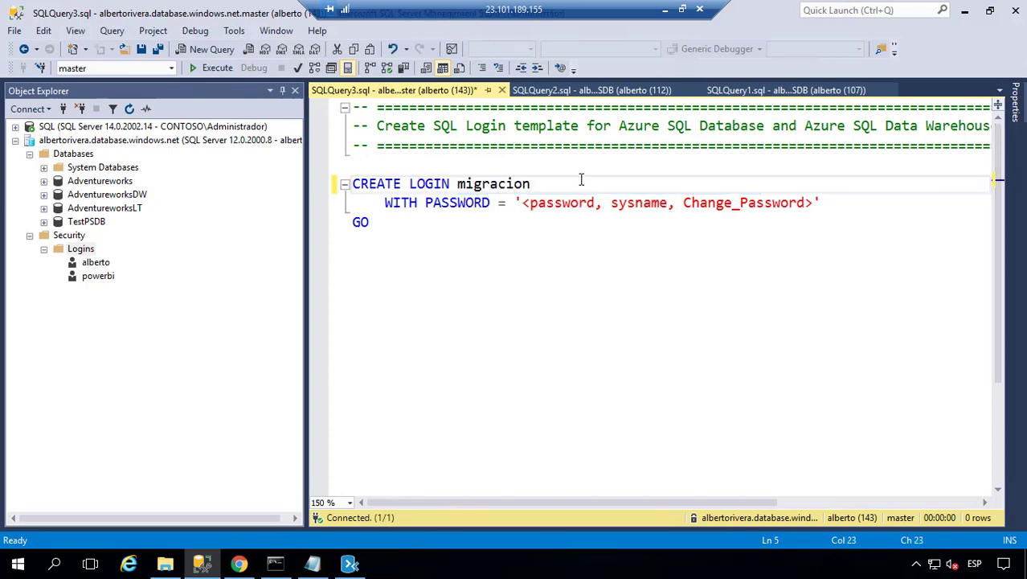
left_click_drag(813, 204, 530, 203)
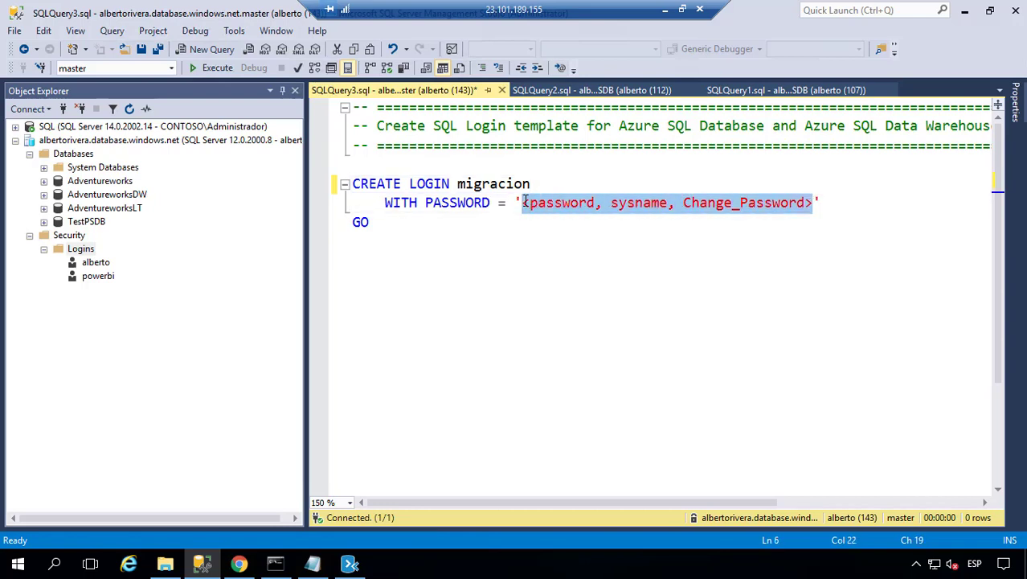
type("12345")
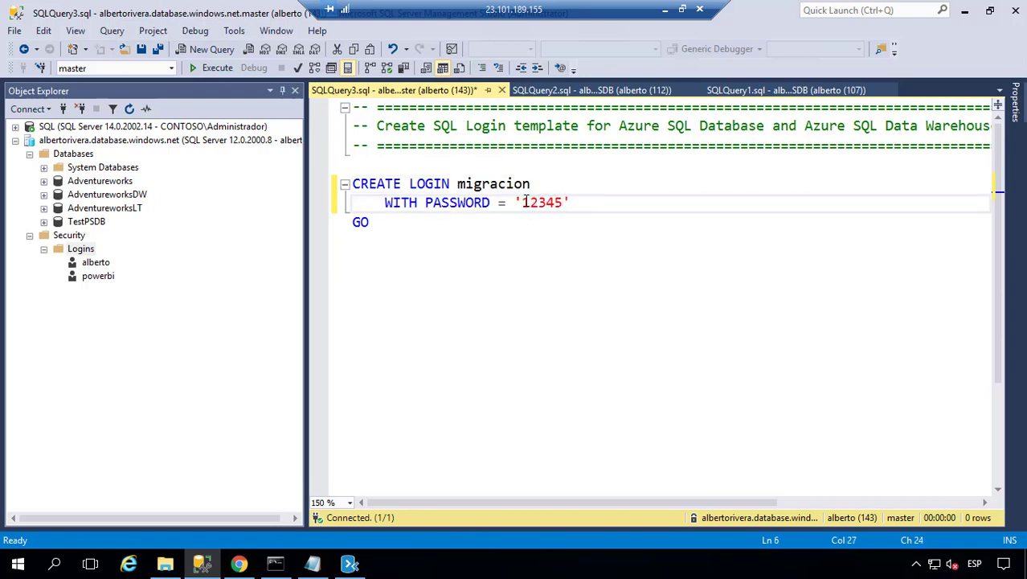
type("67890")
left_click_drag(489, 227, 350, 183)
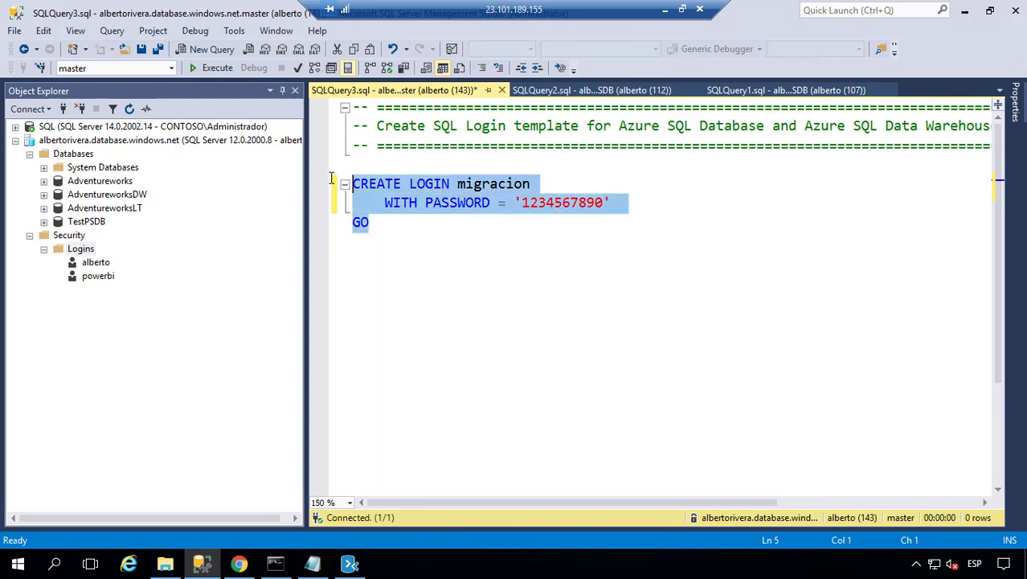
left_click(223, 72)
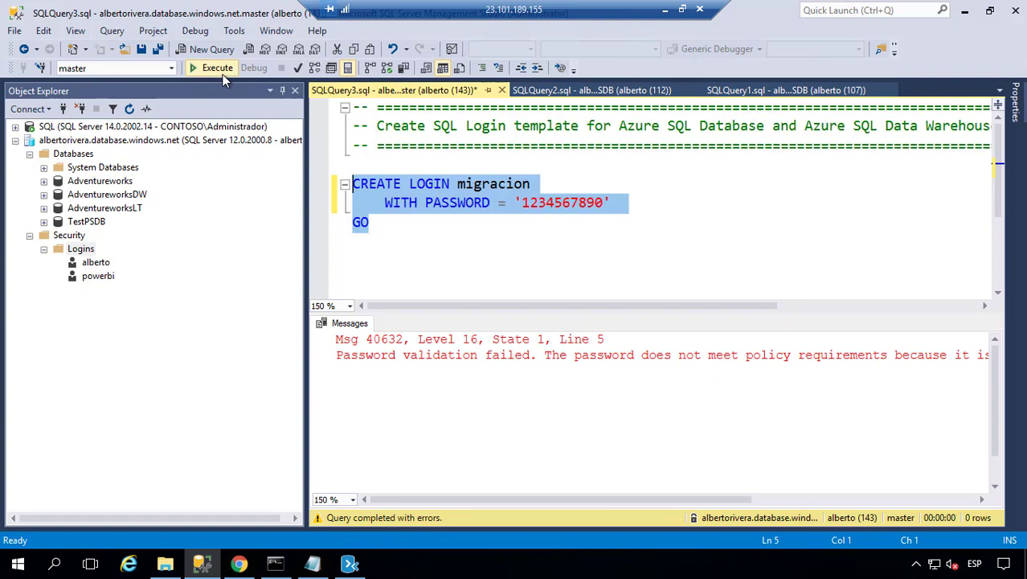
- Add ', check_policy=off' after the password literal of the migracion statement and re-execute it
left_click(654, 200)
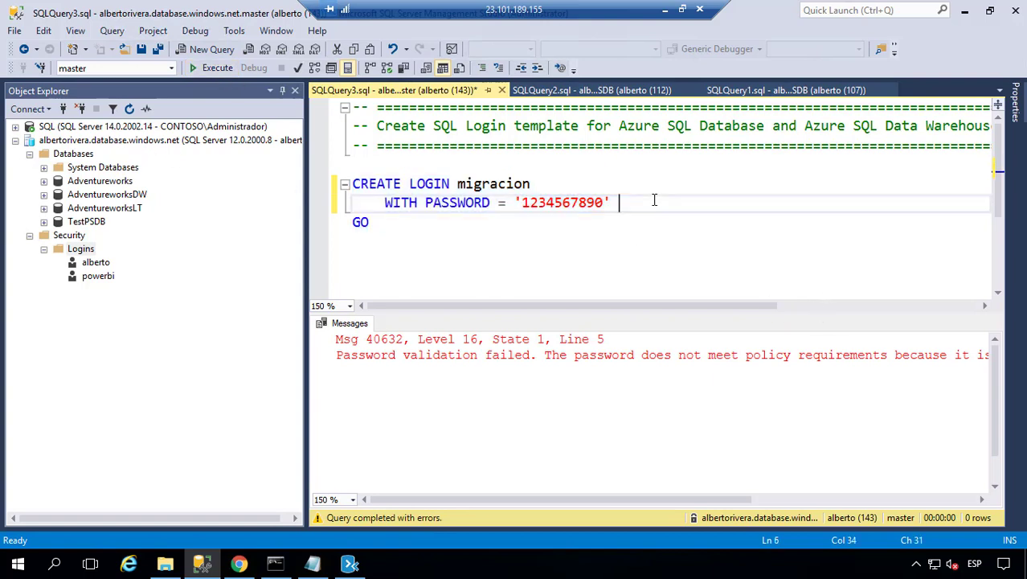
type("check_policy = off")
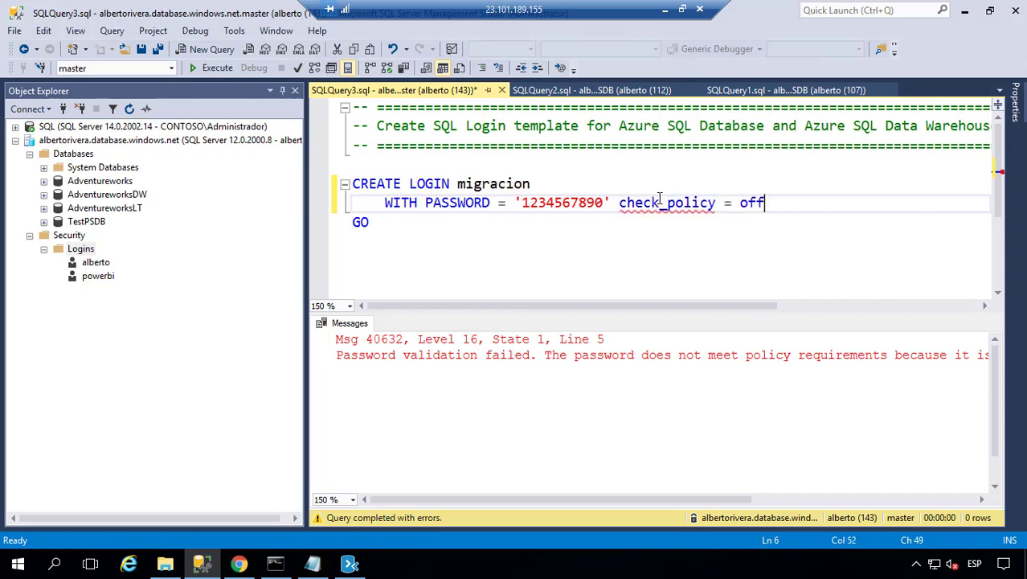
left_click(740, 203)
key("BackSpace")
key("BackSpace")
left_click_drag(776, 206, 667, 203)
left_click_drag(485, 189, 352, 184)
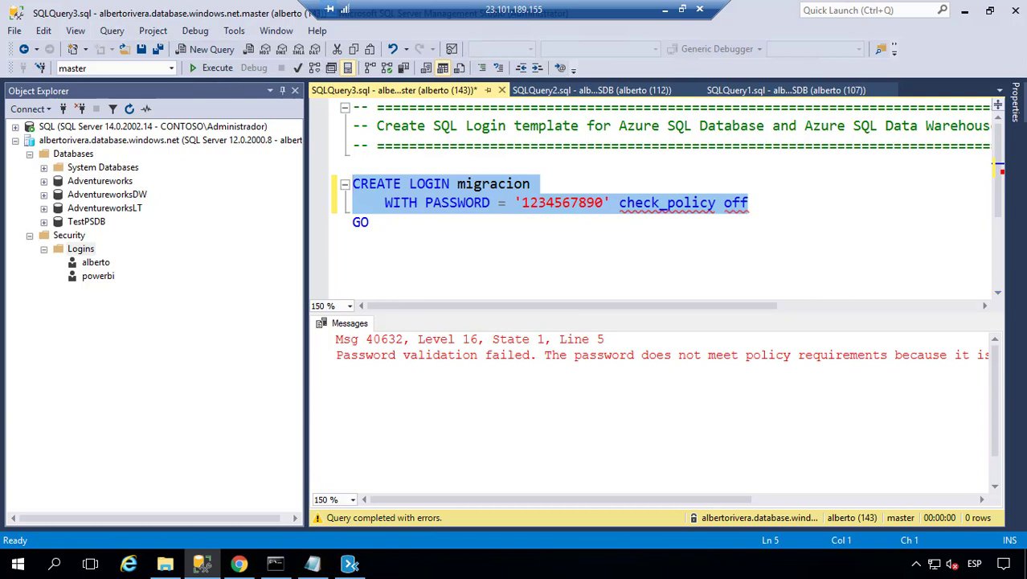
left_click(717, 203)
type("=")
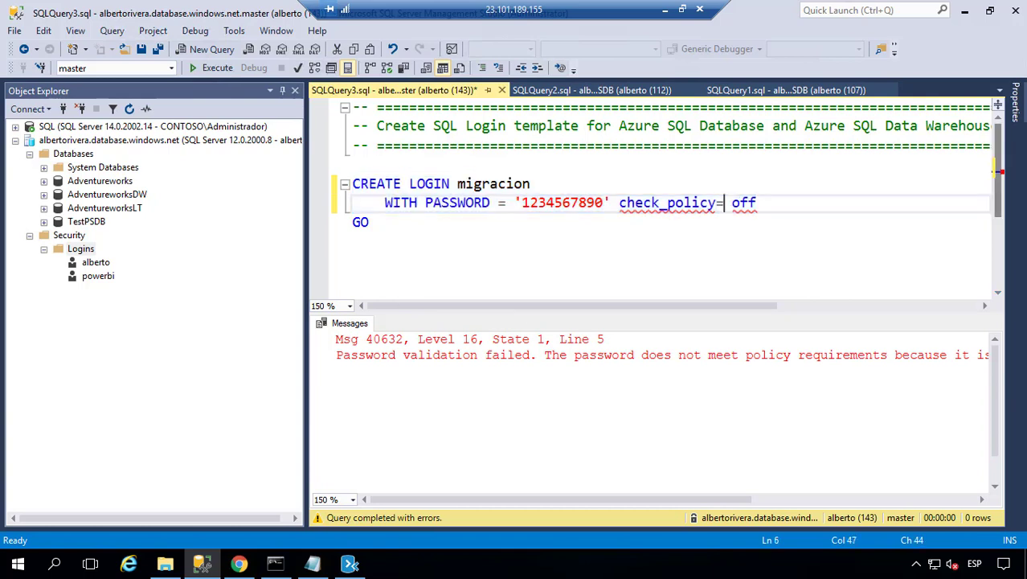
key("ctrl+Left")
key("ctrl+Left")
key("ctrl+Left")
key("Right")
type(",")
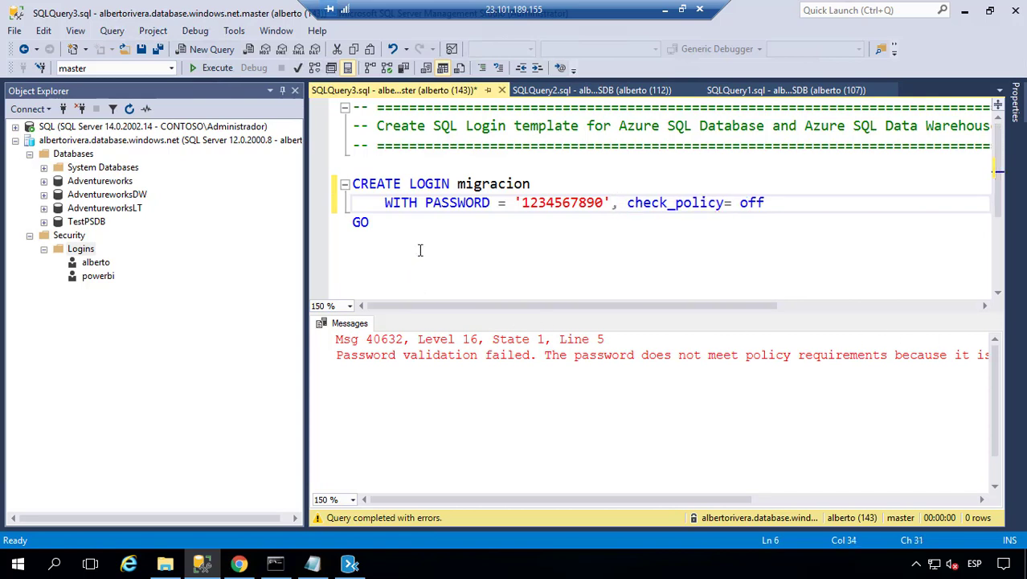
left_click_drag(419, 245, 341, 193)
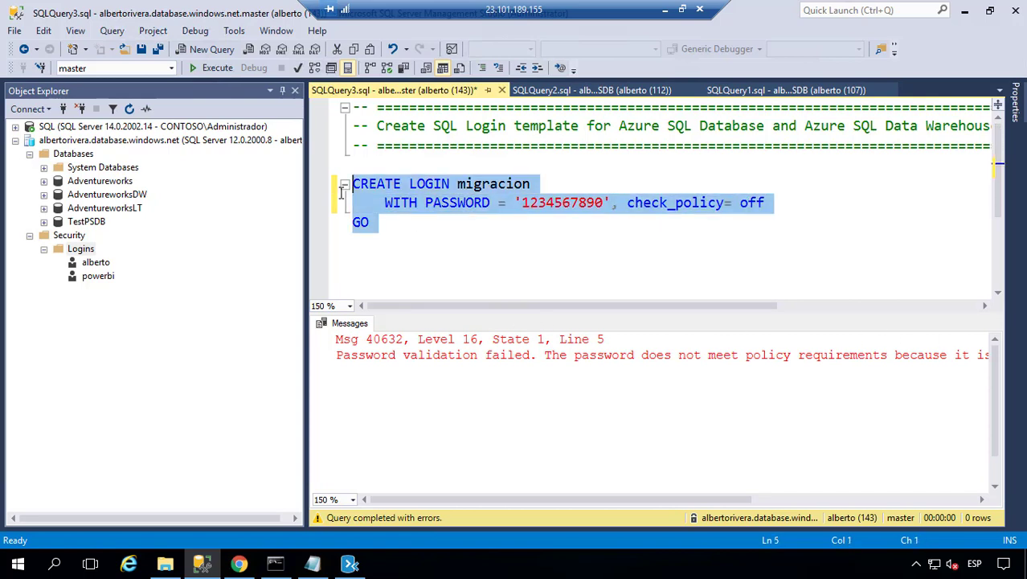
left_click(207, 68)
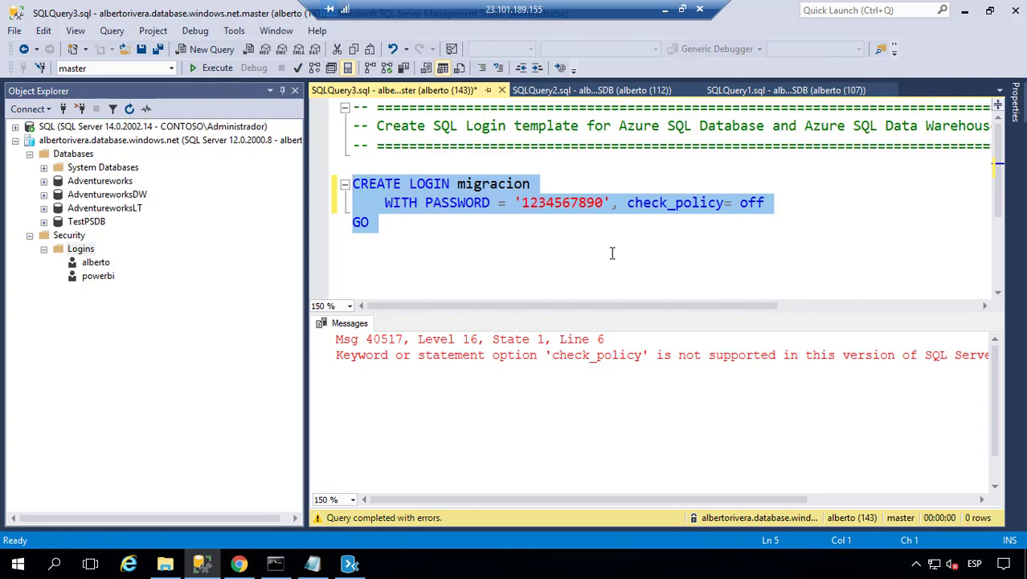
- Delete the check_policy option and the GO line from the migracion login statement
left_click(611, 206)
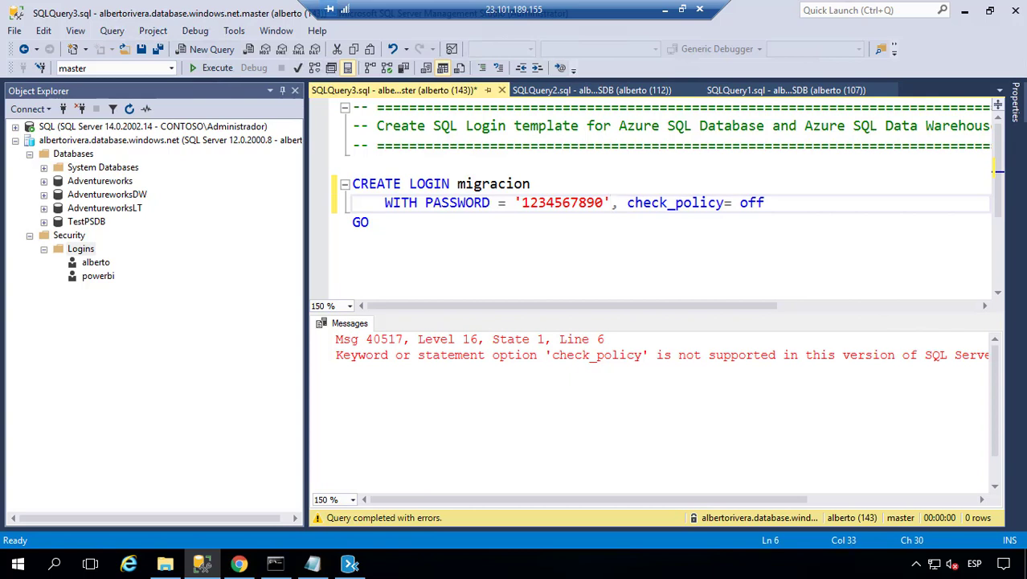
left_click(742, 496)
left_click_drag(799, 497, 641, 472)
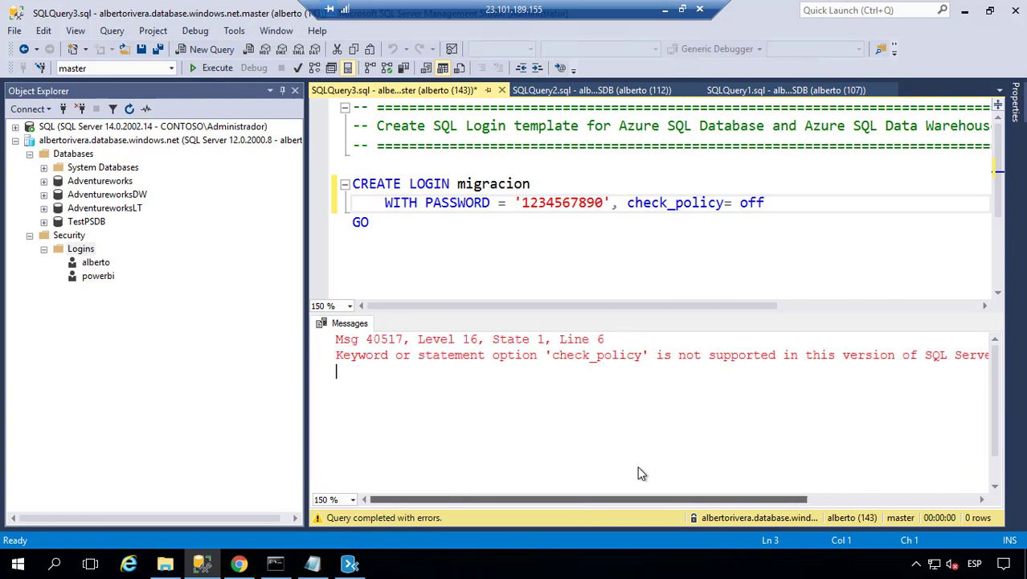
left_click_drag(612, 204, 353, 241)
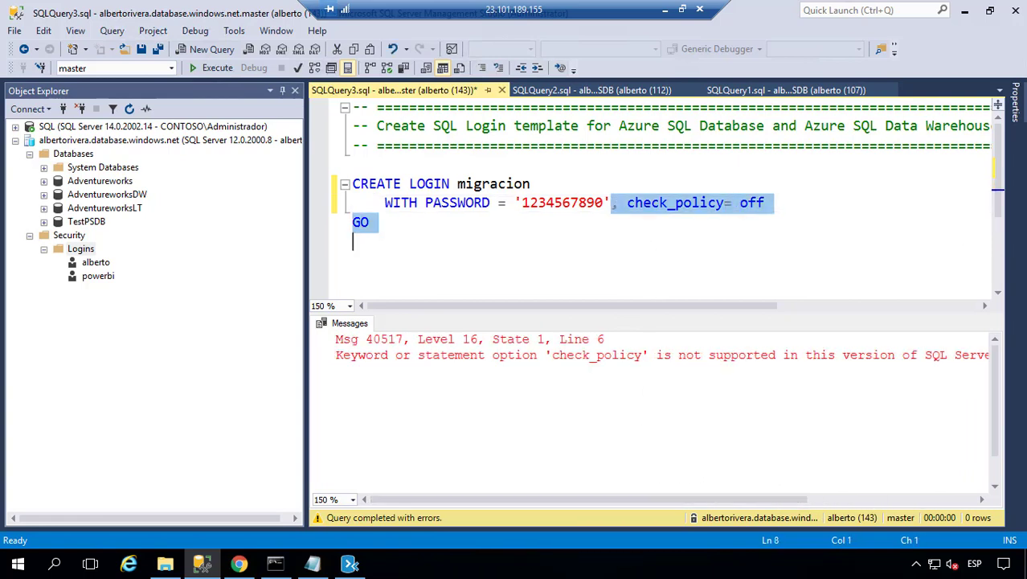
key("BackSpace")
- Replace the old numeric password with a stronger one and rerun the CREATE LOGIN statement
key("Left")
key("BackSpace")
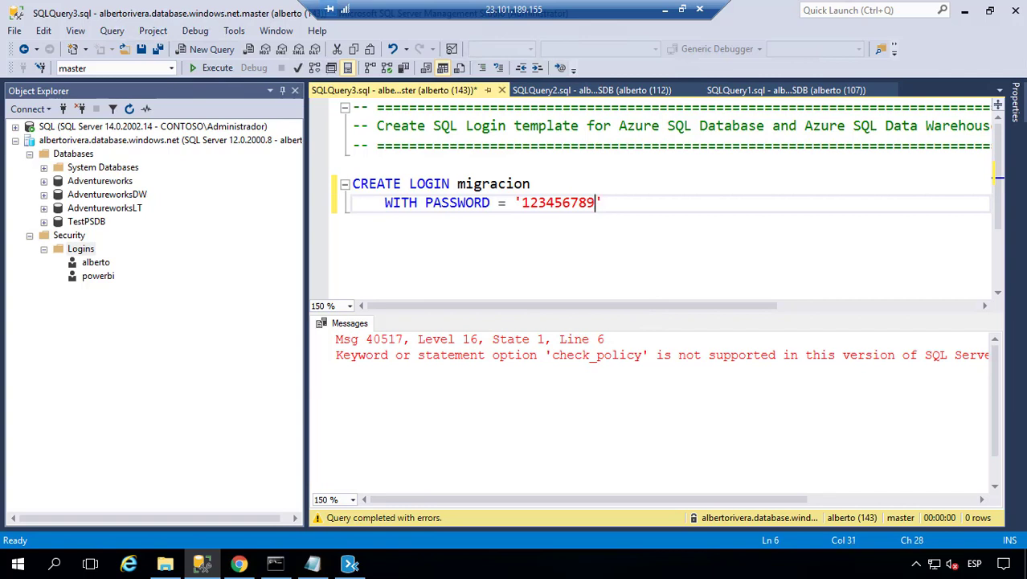
key("BackSpace")
key("BackSpace")
key("BackSpace")
key("BackSpace")
key("BackSpace")
key("BackSpace")
key("BackSpace")
key("BackSpace")
key("BackSpace")
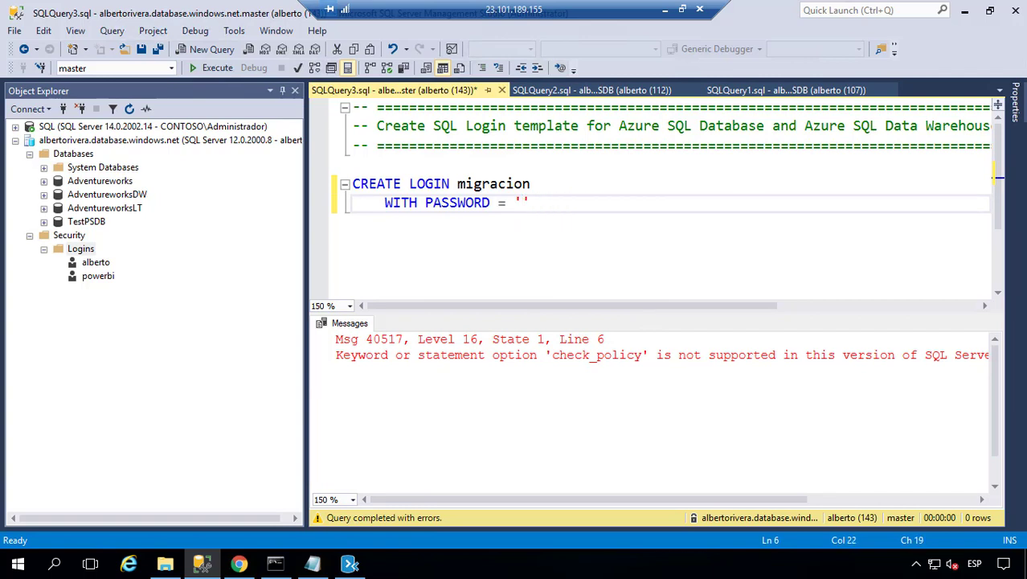
type("Pa$$w.rd")
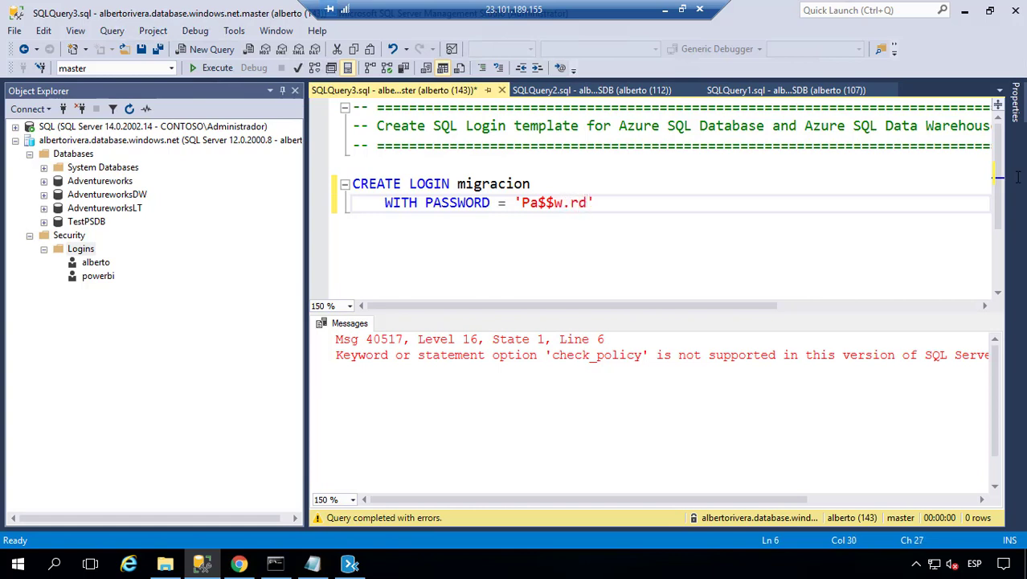
left_click_drag(617, 202, 352, 183)
left_click(214, 68)
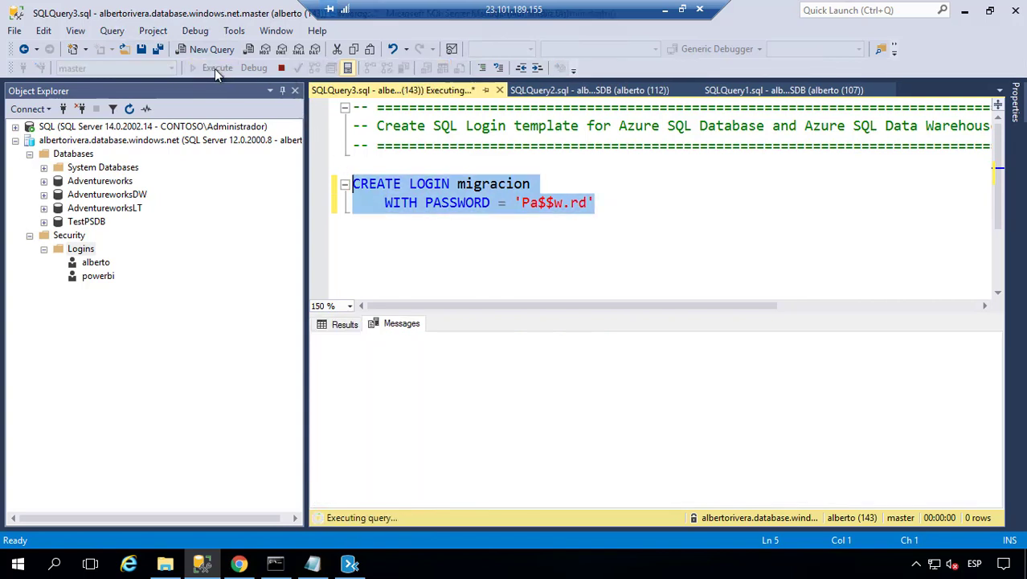
- Refresh the Security > Logins folder and select the newly listed migracion login
right_click(85, 250)
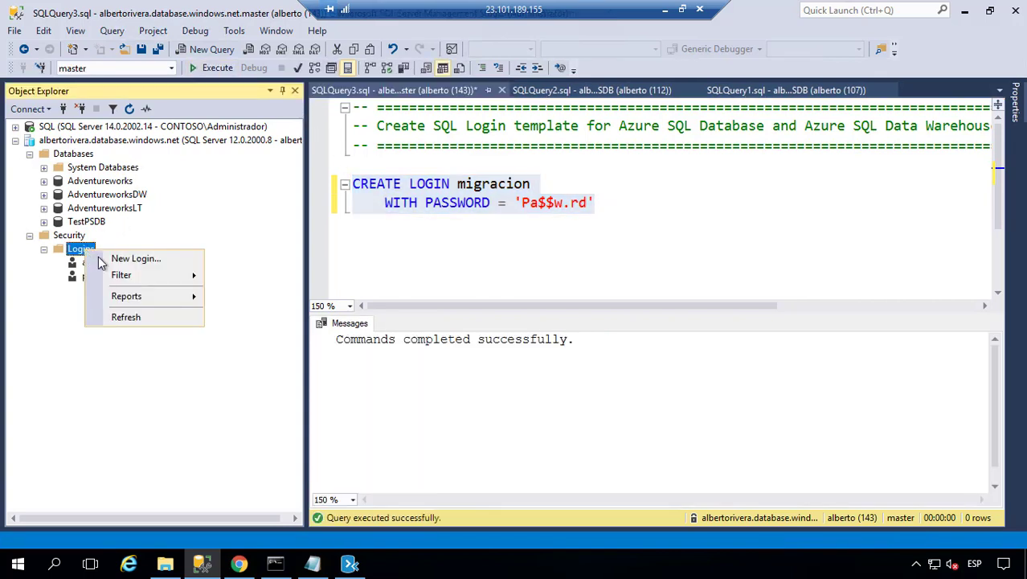
left_click(155, 314)
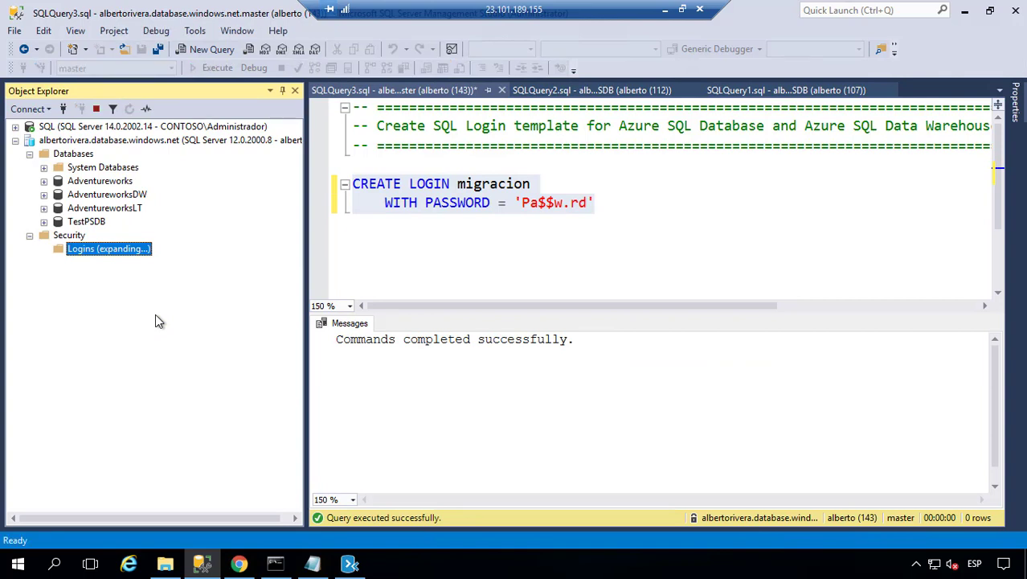
left_click(100, 279)
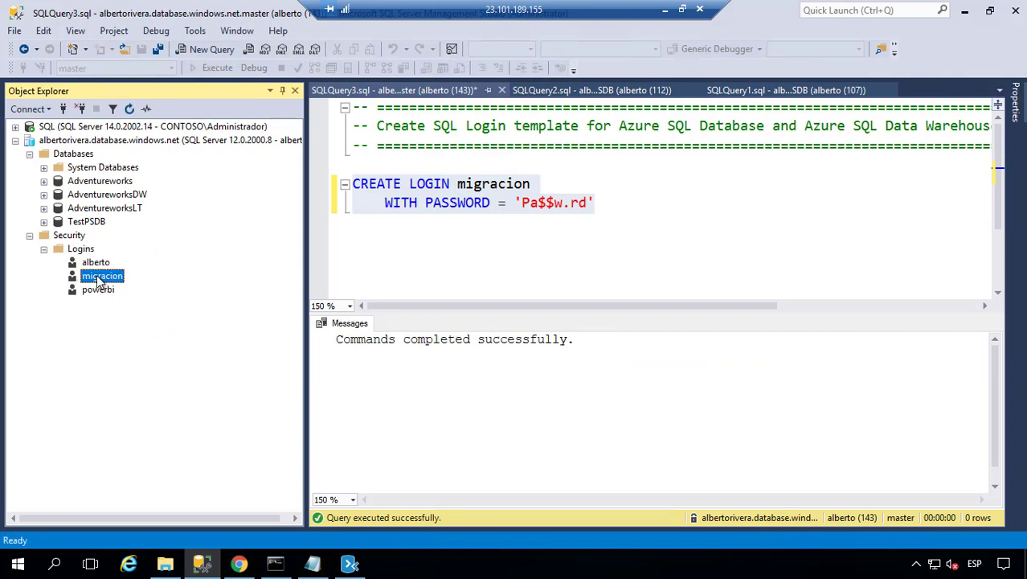
right_click(100, 280)
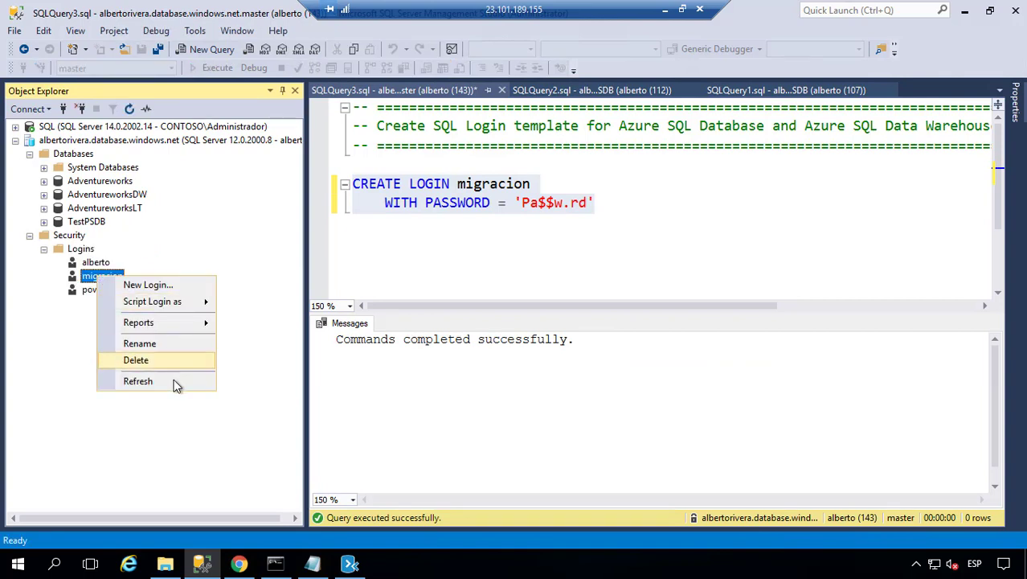
mouse_move(193, 301)
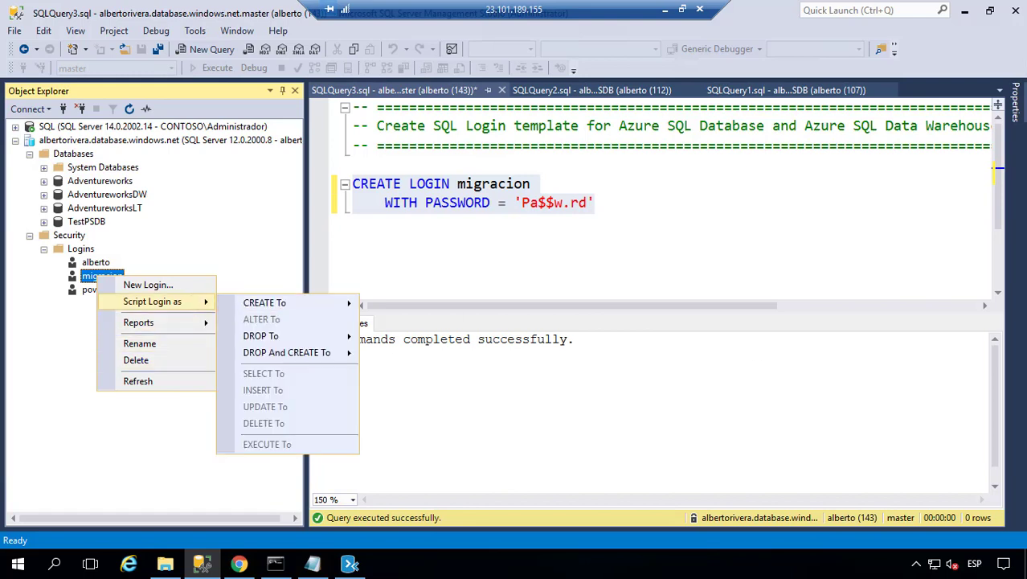
left_click(191, 227)
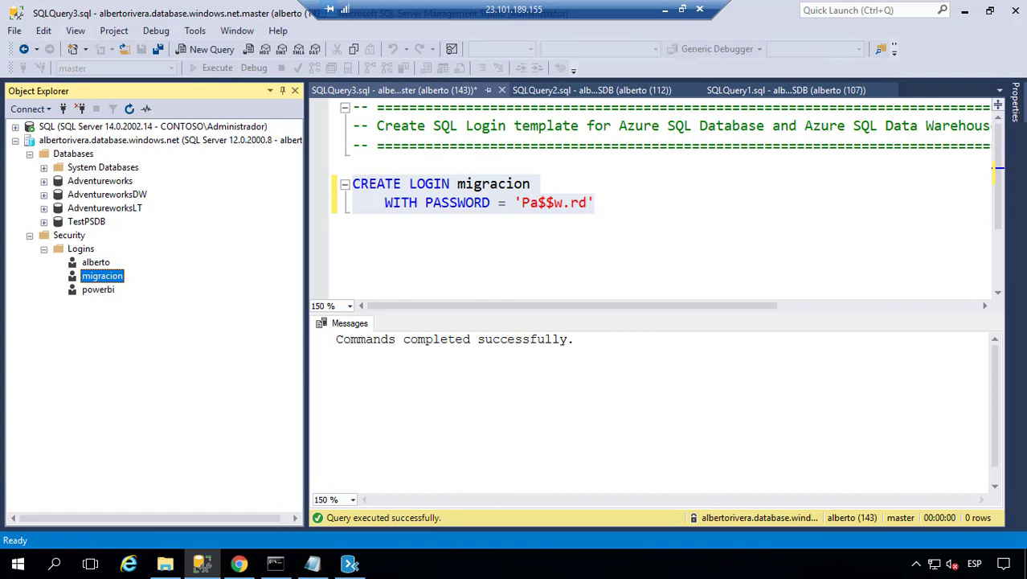
- On a new line below the login statement, write ALTER SERVER ROLE SYSADMIN
left_click(623, 201)
key("Return")
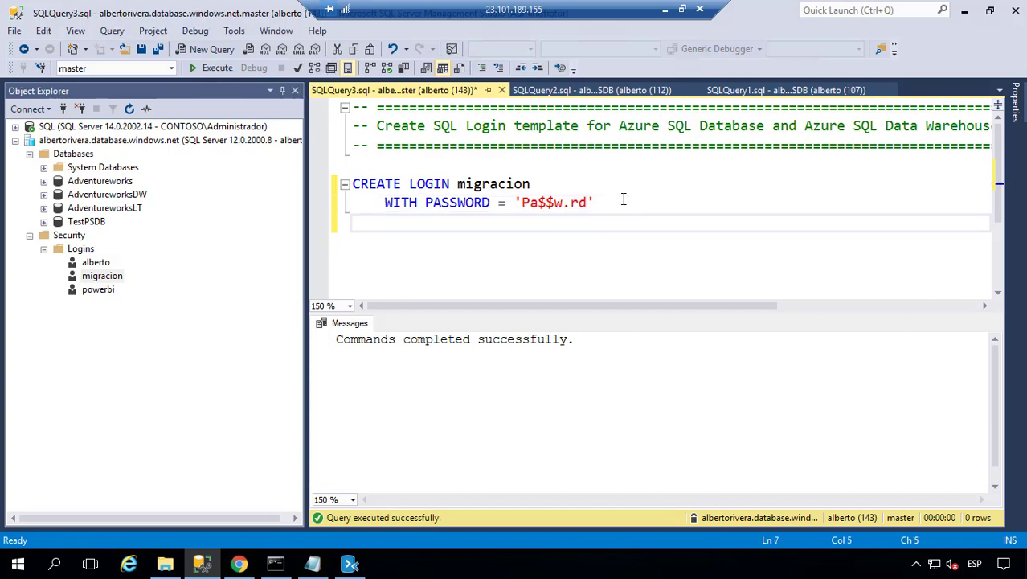
key("Return")
type("A")
key("BackSpace")
key("BackSpace")
key("BackSpace")
key("Return")
type("ALTER SER")
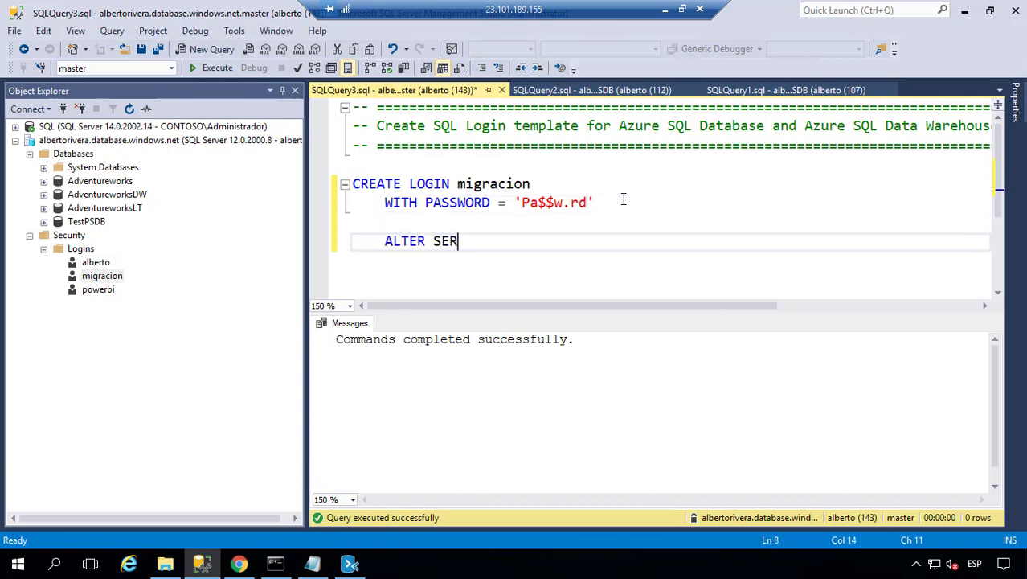
type("VER ROLE ")
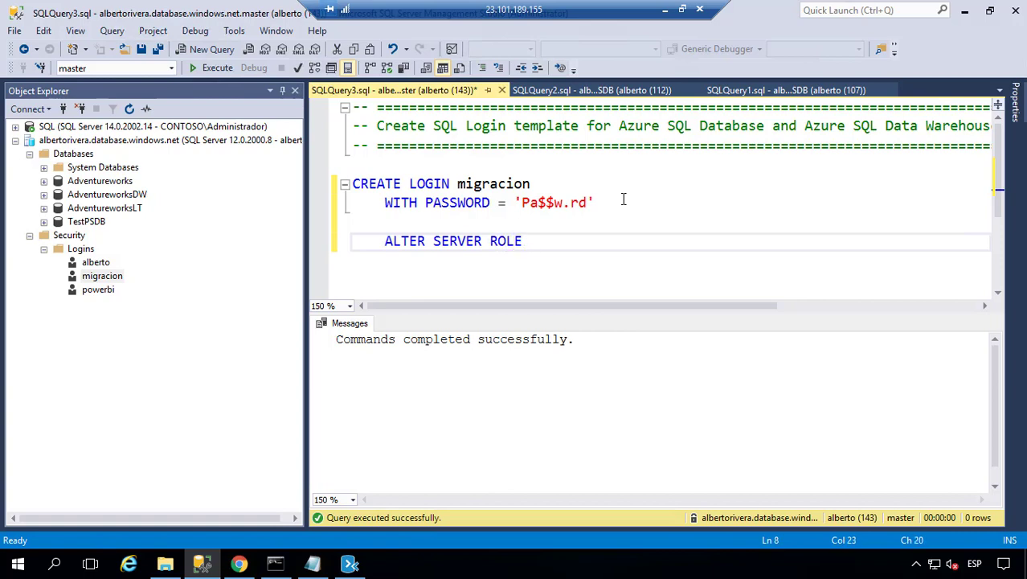
type("SYSAD")
key("BackSpace")
type("ADMI")
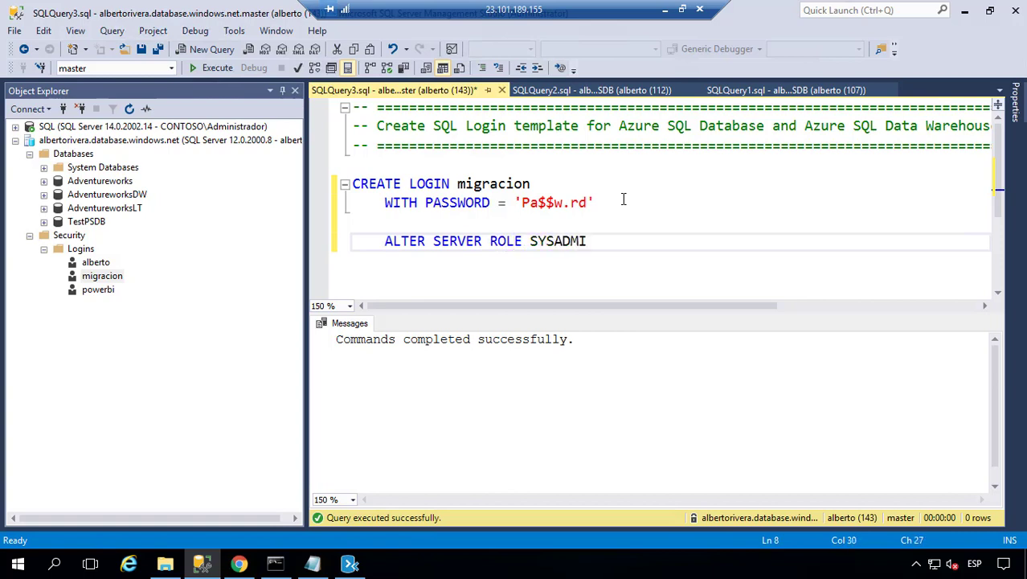
type("N")
- Add the ADD MEMBER migracion clause, fix its typos, and execute the statement
key("Return")
type("A")
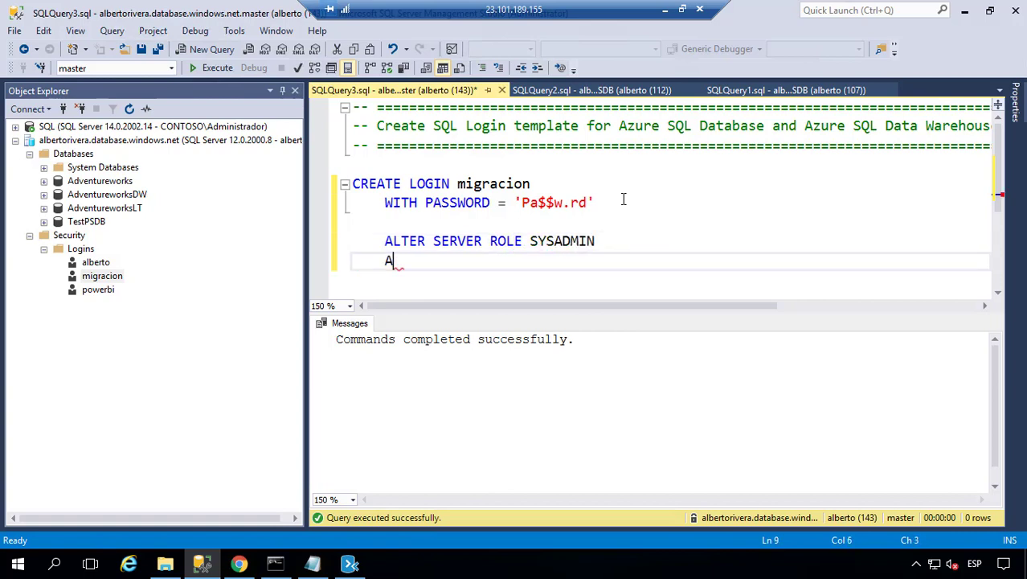
type("DD MEMBTER")
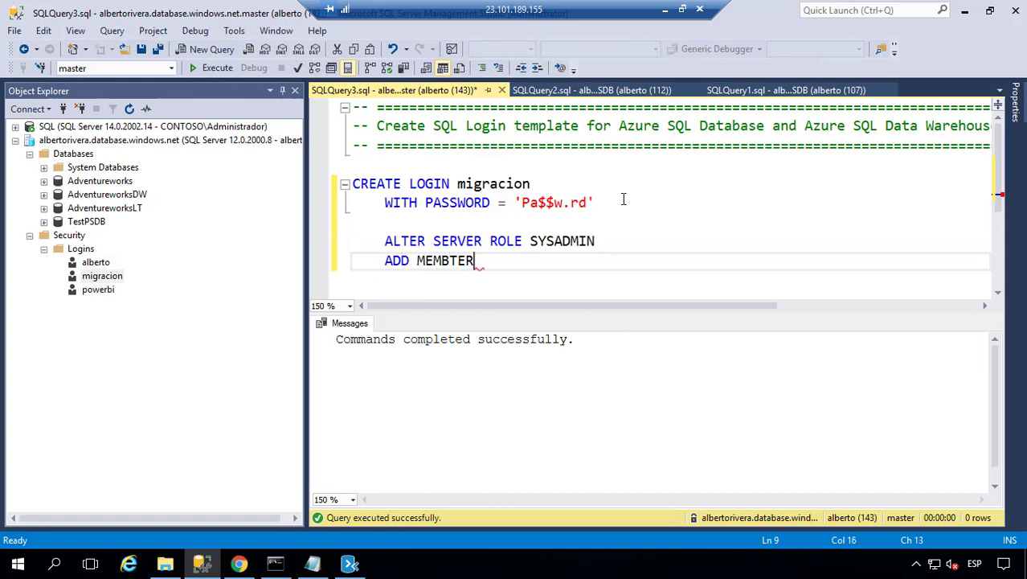
key("BackSpace")
key("BackSpace")
key("BackSpace")
type("BER migracoin")
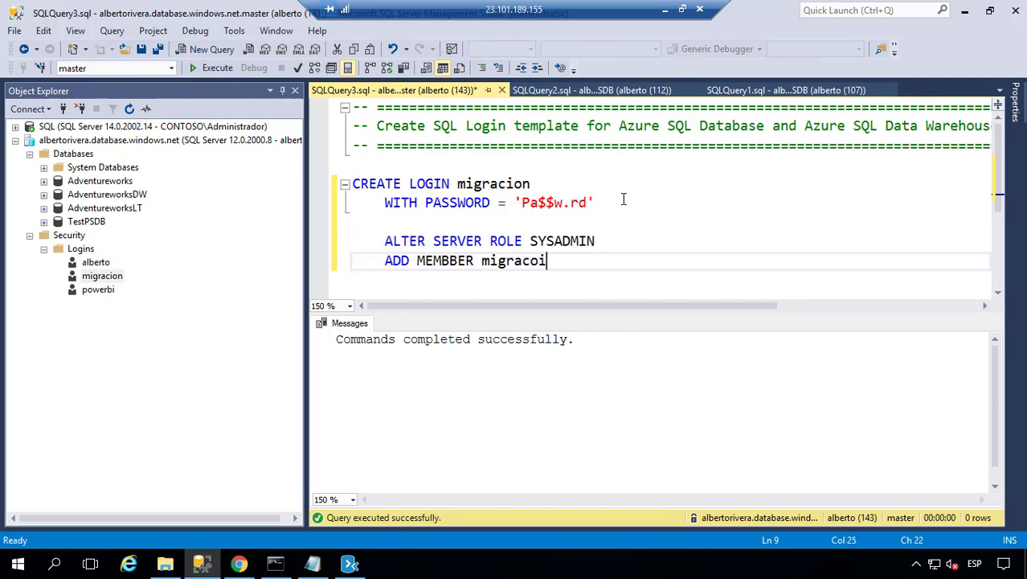
key("BackSpace")
key("BackSpace")
key("BackSpace")
type("ion")
left_click(441, 263)
key("Delete")
left_click_drag(604, 257, 353, 241)
left_click(217, 69)
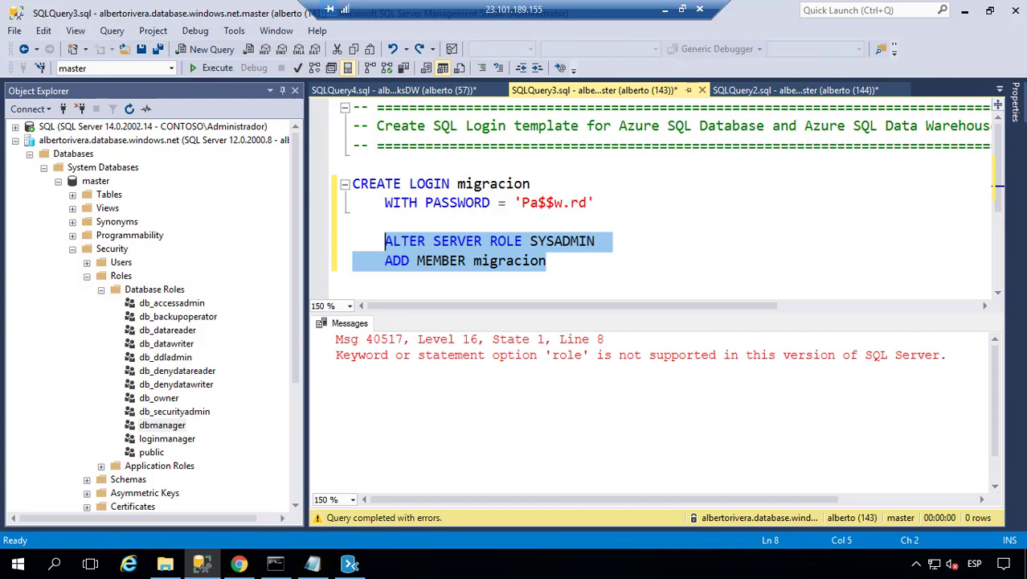
- Write and run drop login migracion, then bring the Notepad import notes forward
left_click(595, 262)
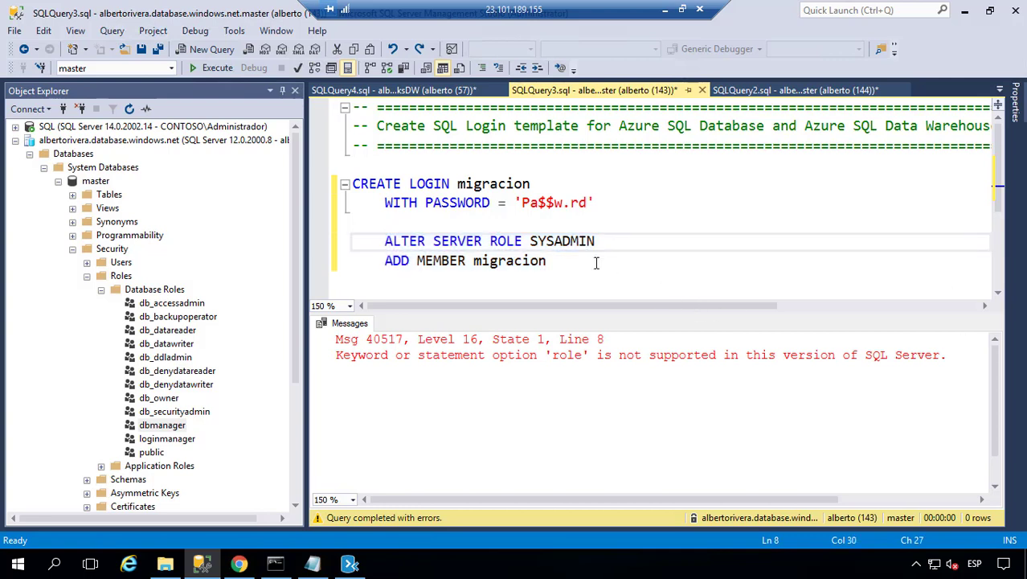
key("Return")
key("Return")
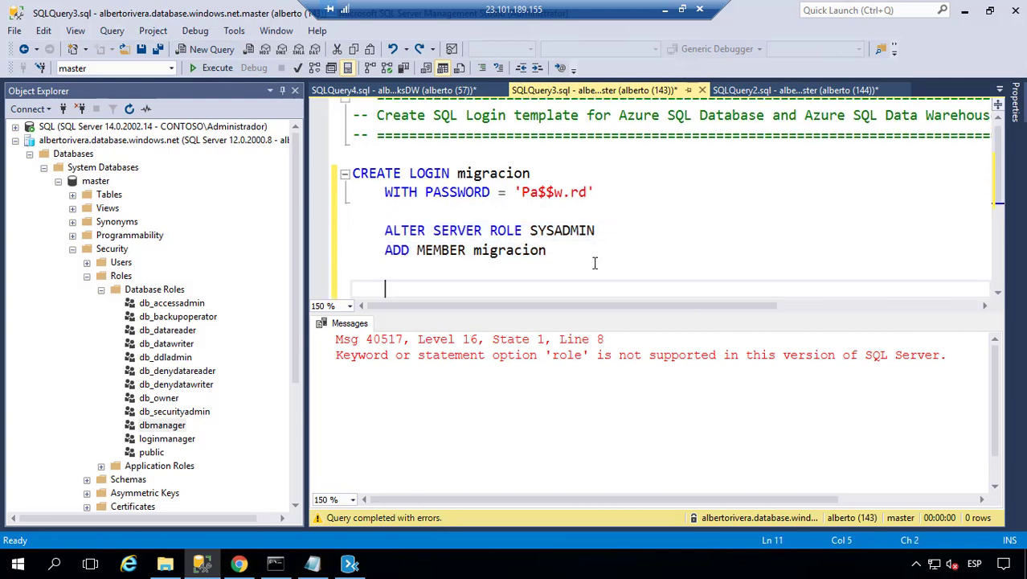
type("drop login")
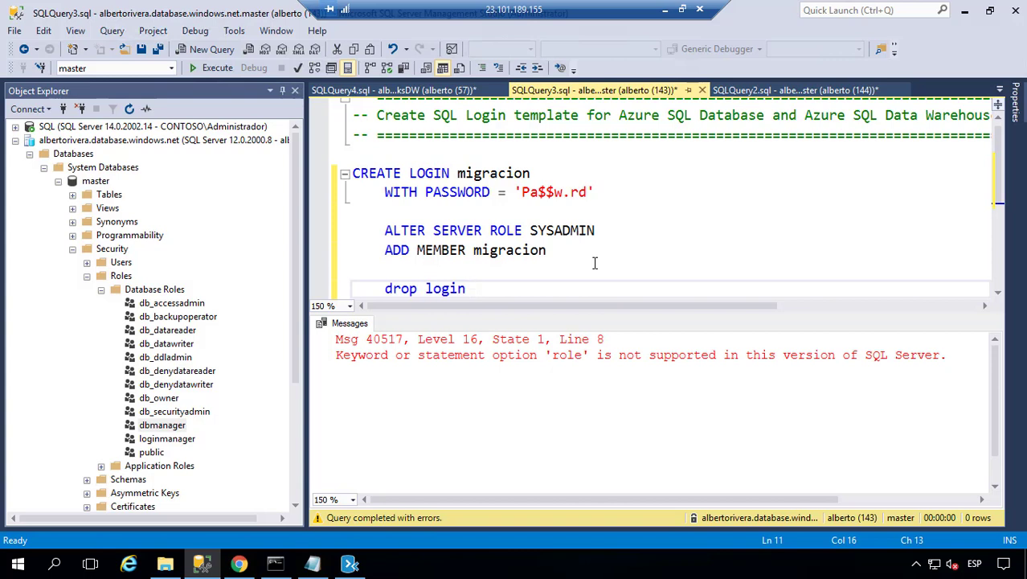
type(" migracion")
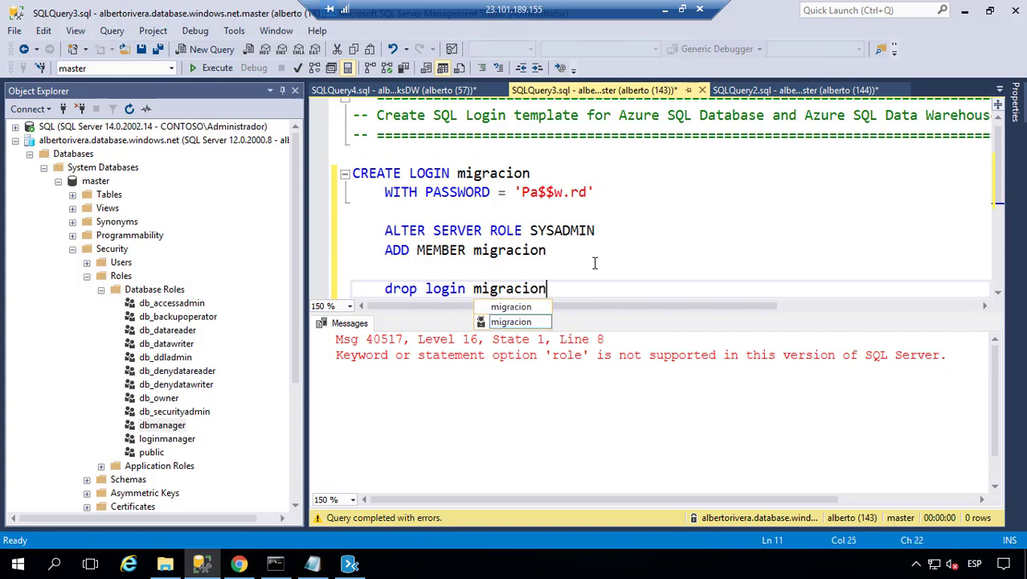
key("Escape")
key("shift+Up")
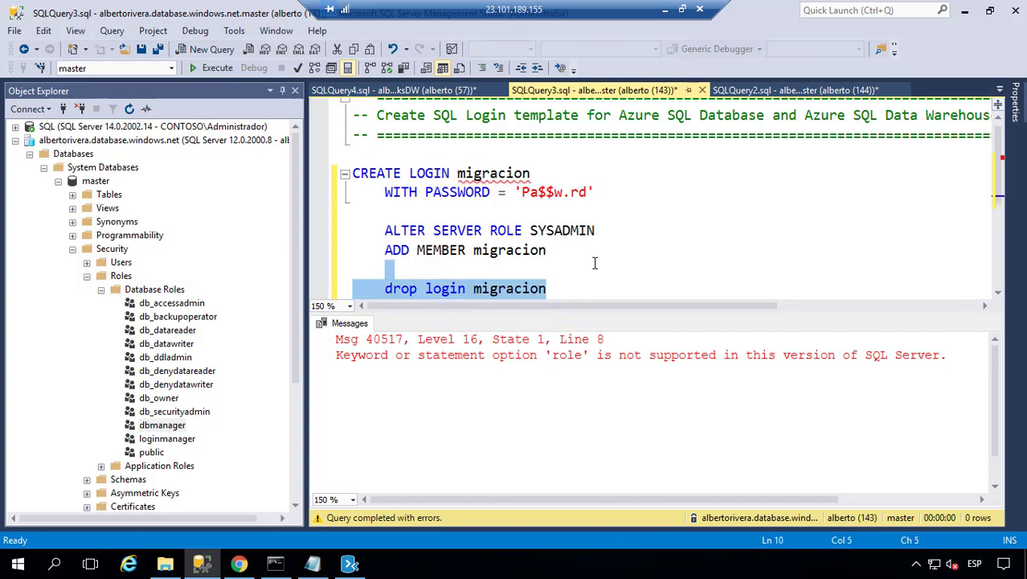
left_click(194, 71)
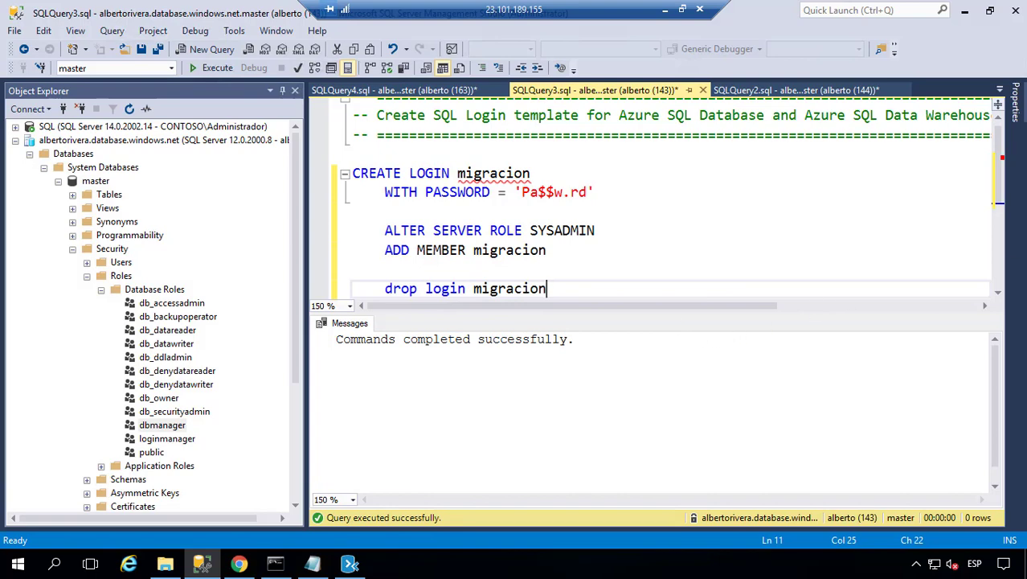
key("alt+Tab")
left_click_drag(673, 24, 608, 65)
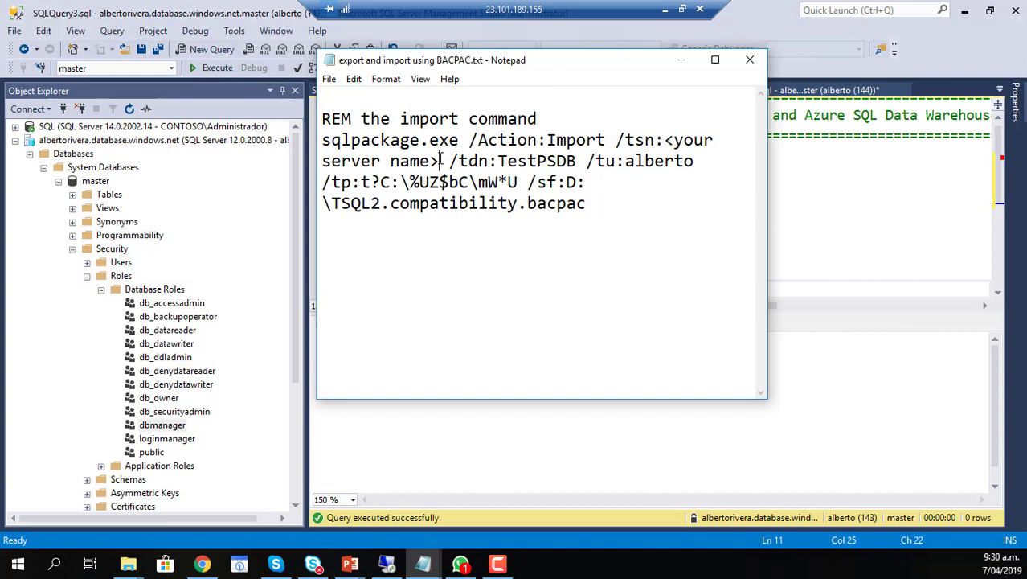
- Replace <your server name> after /tsn: with the Azure SQL server address and select the command
left_click_drag(444, 159, 670, 143)
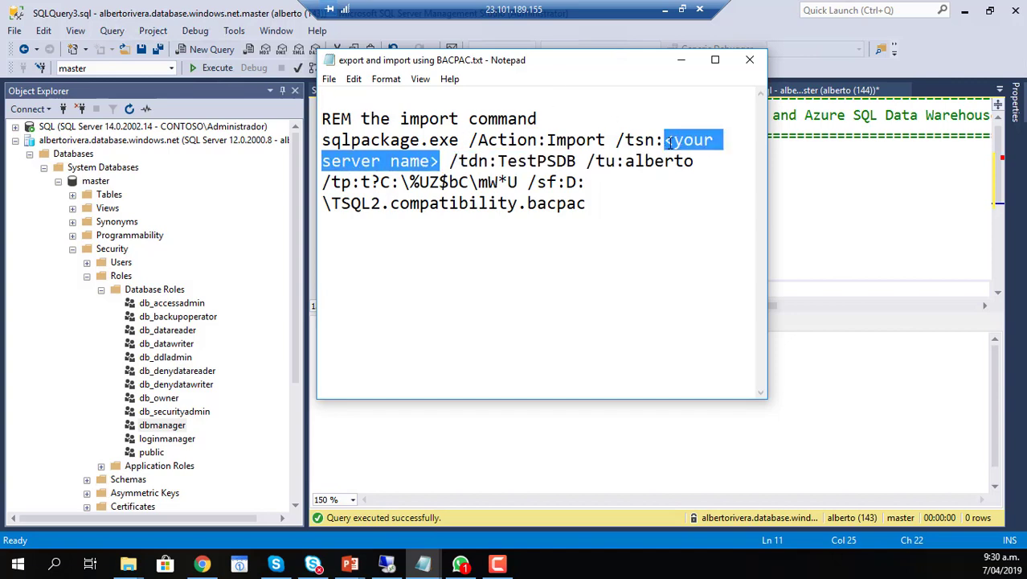
type("albertoriv")
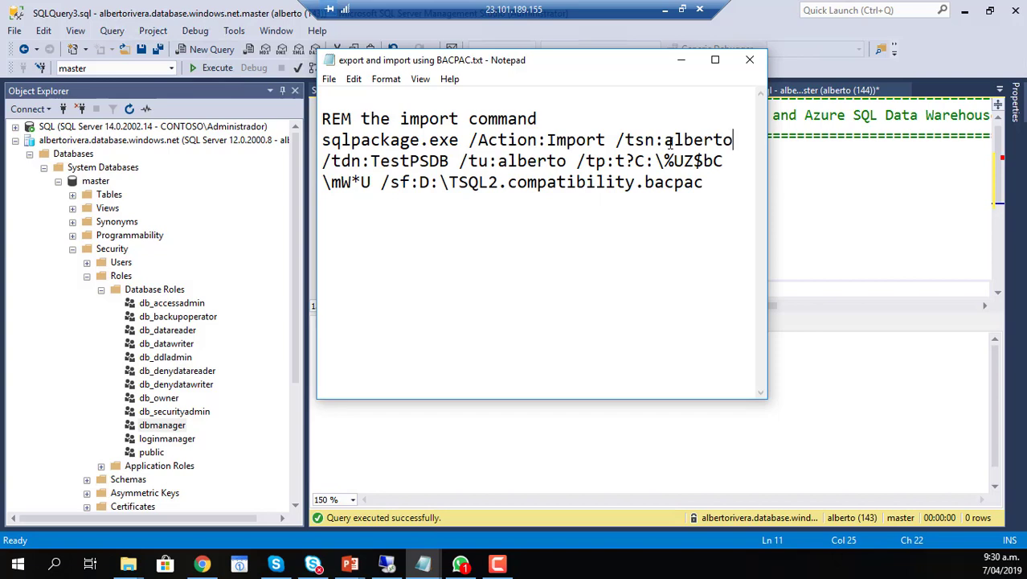
type("era.databa")
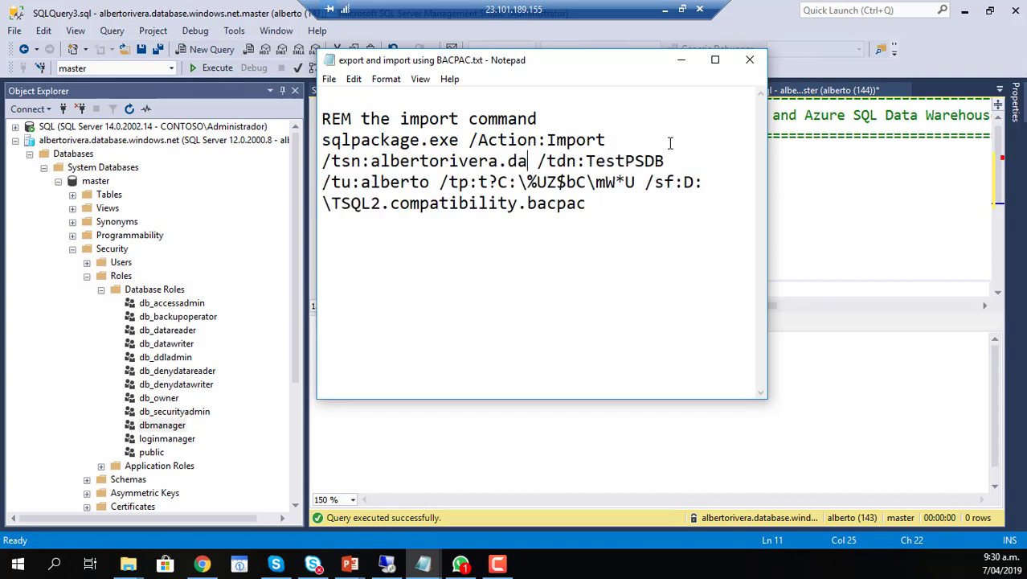
type("sewindows.net")
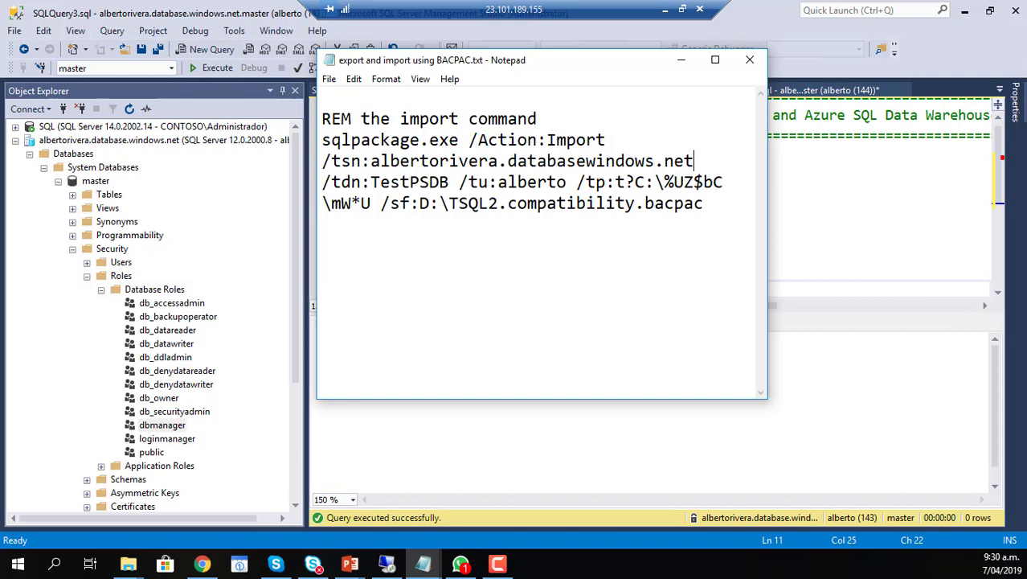
left_click_drag(705, 206, 308, 145)
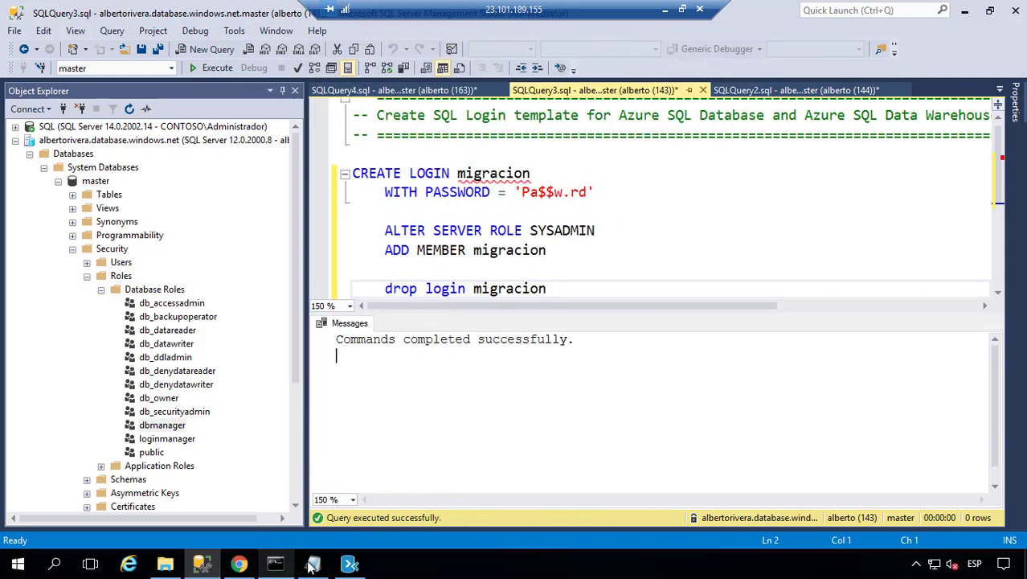
- Check the bacpac files on Temporary Storage (D:) in File Explorer and minimize the browser
left_click(312, 565)
left_click(203, 554)
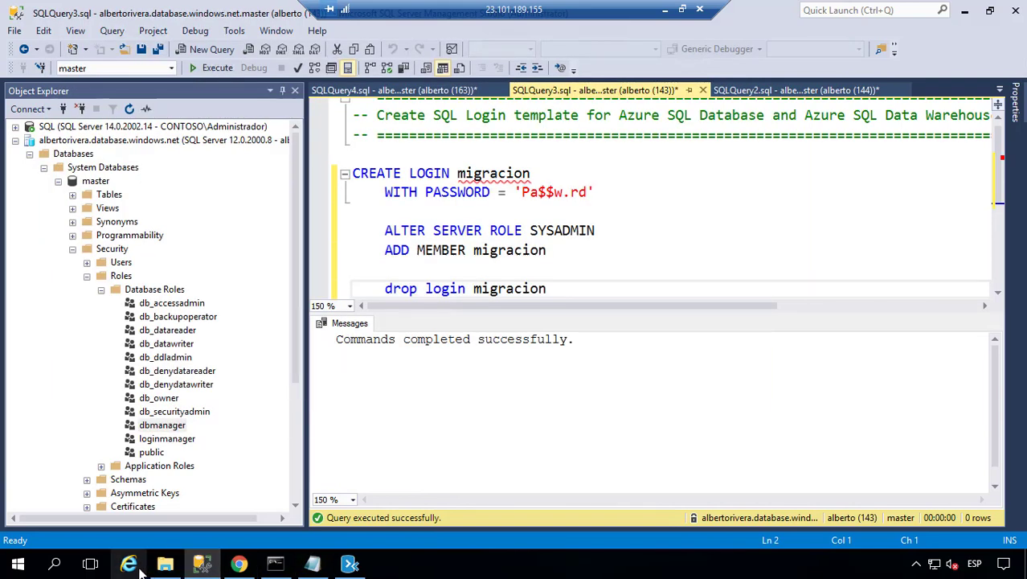
left_click(164, 564)
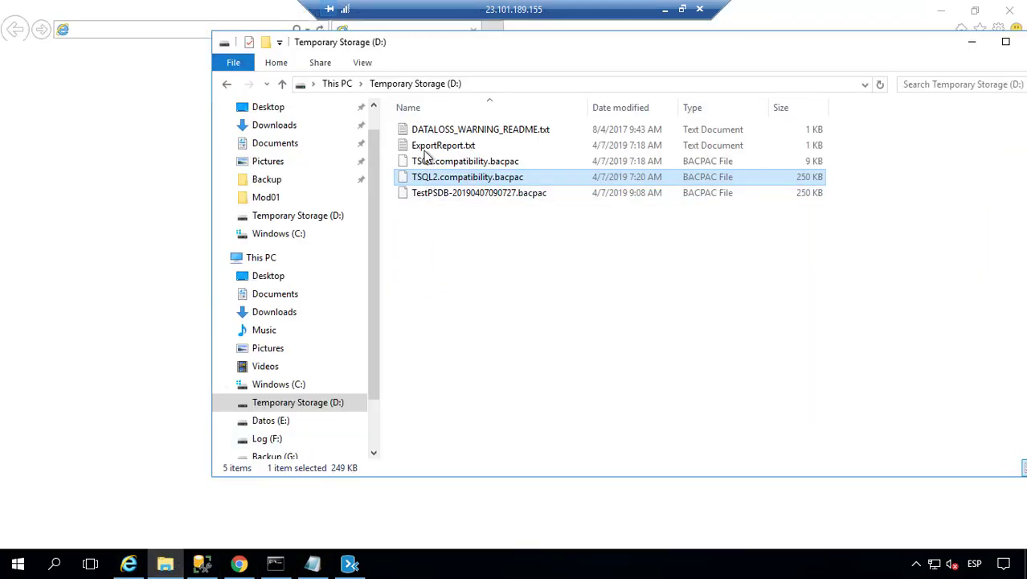
left_click(154, 180)
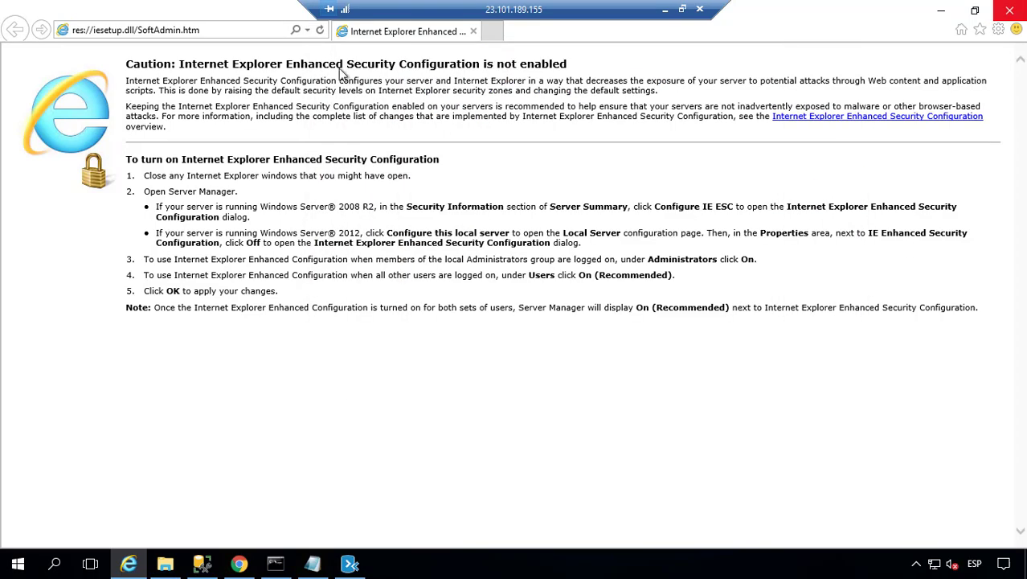
left_click(941, 12)
- Launch a Command Prompt from the Start menu using cmd
left_click(17, 564)
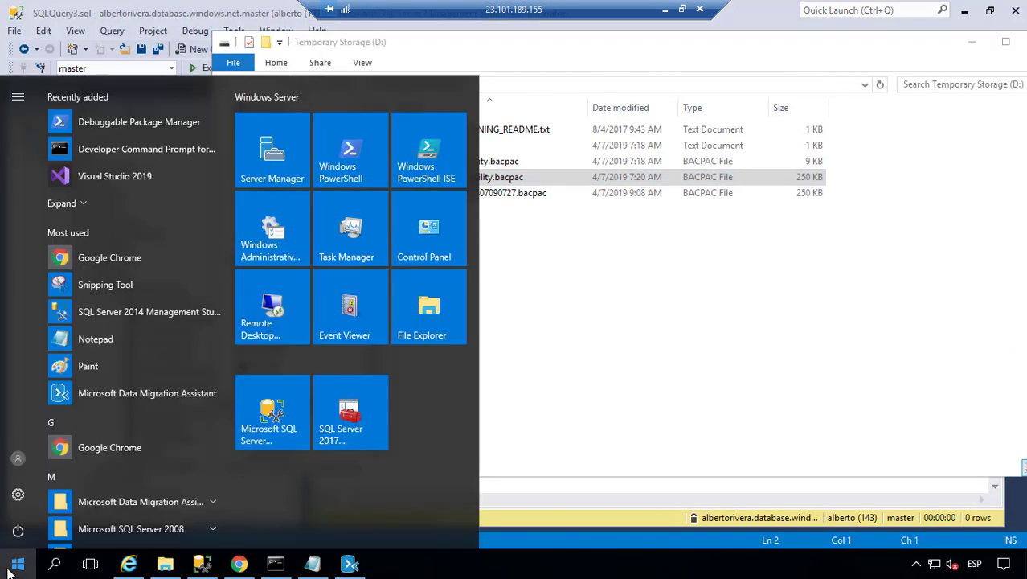
type("cmd")
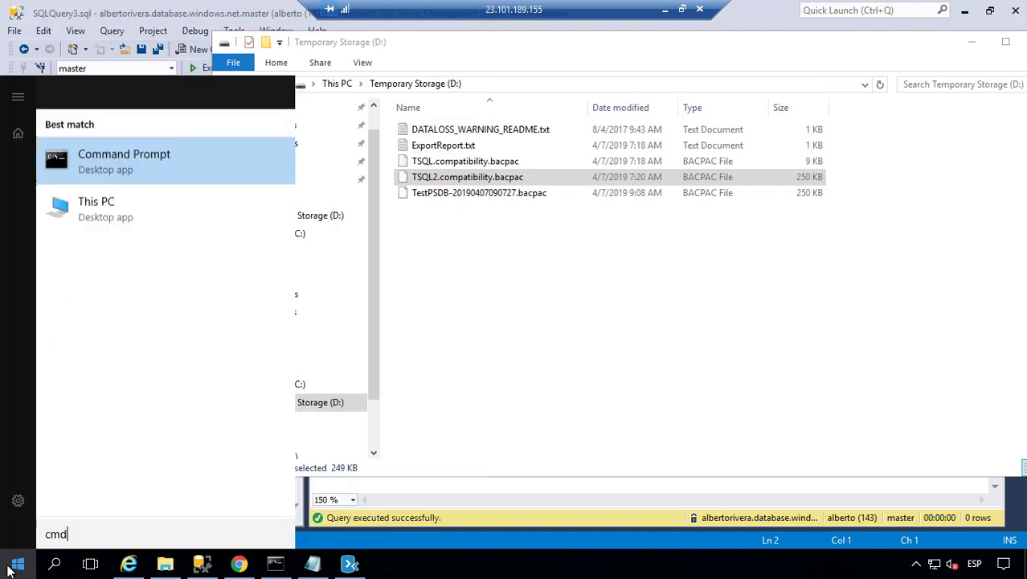
key("Return")
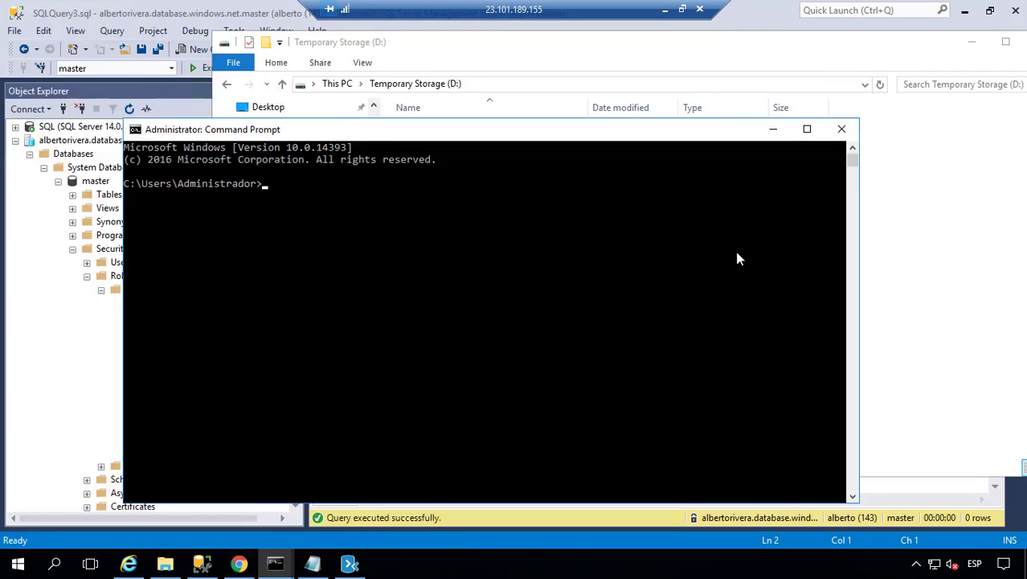
- Browse to C:\Program Files (x86)\Microsoft SQL Server\140\DAC\bin and copy its path
left_click(915, 196)
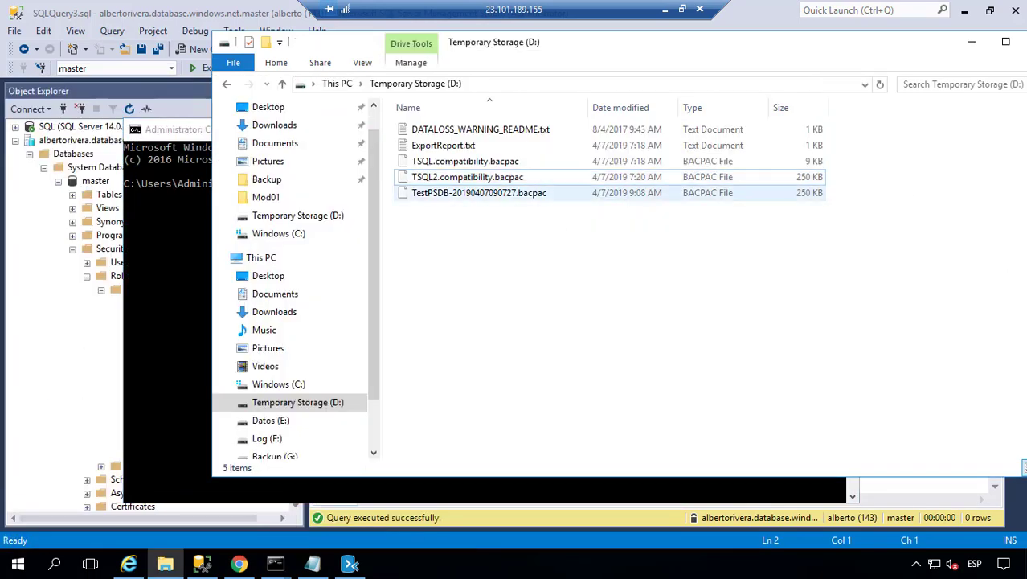
left_click(299, 384)
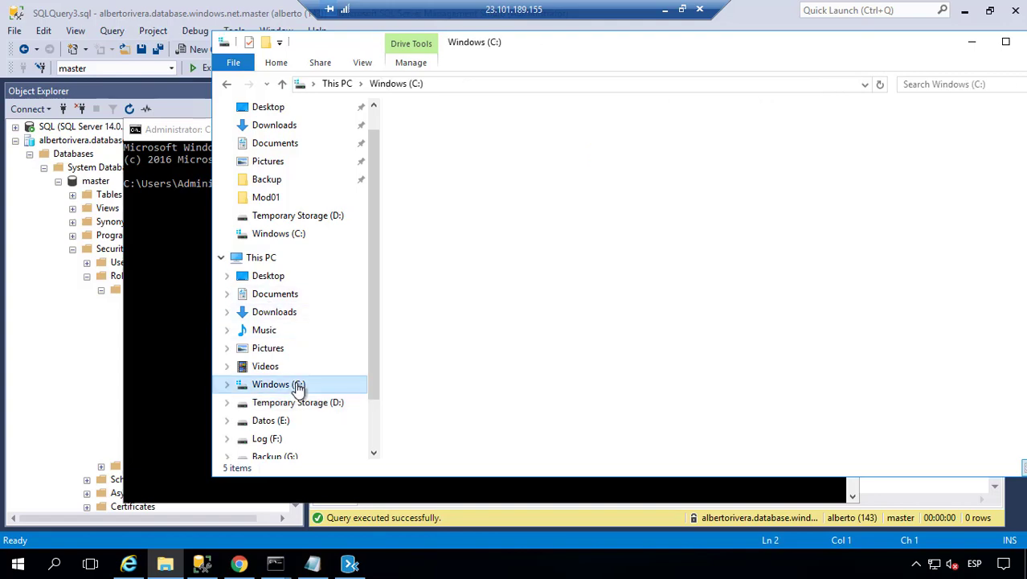
double_click(438, 193)
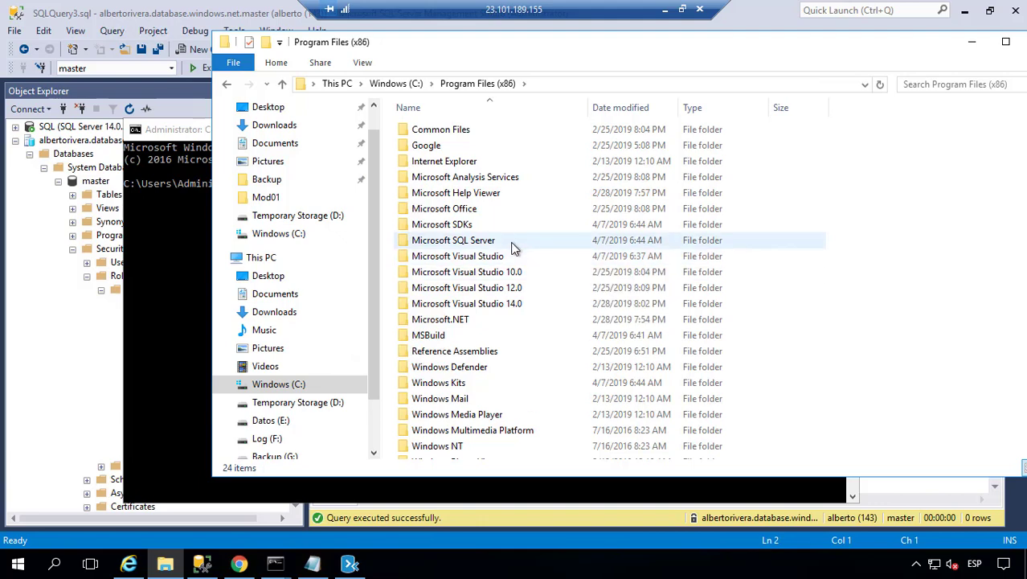
double_click(509, 241)
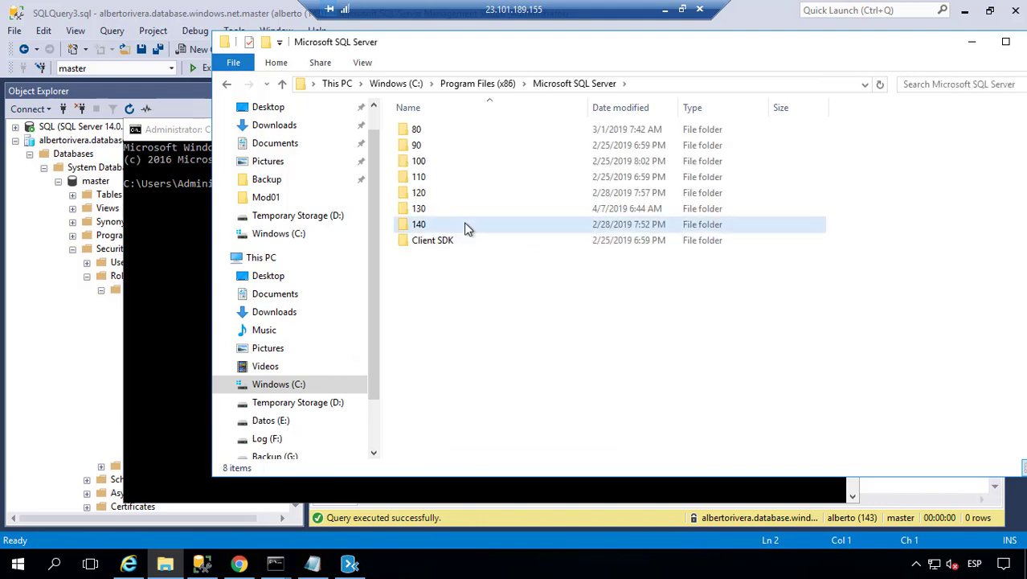
double_click(466, 225)
double_click(456, 145)
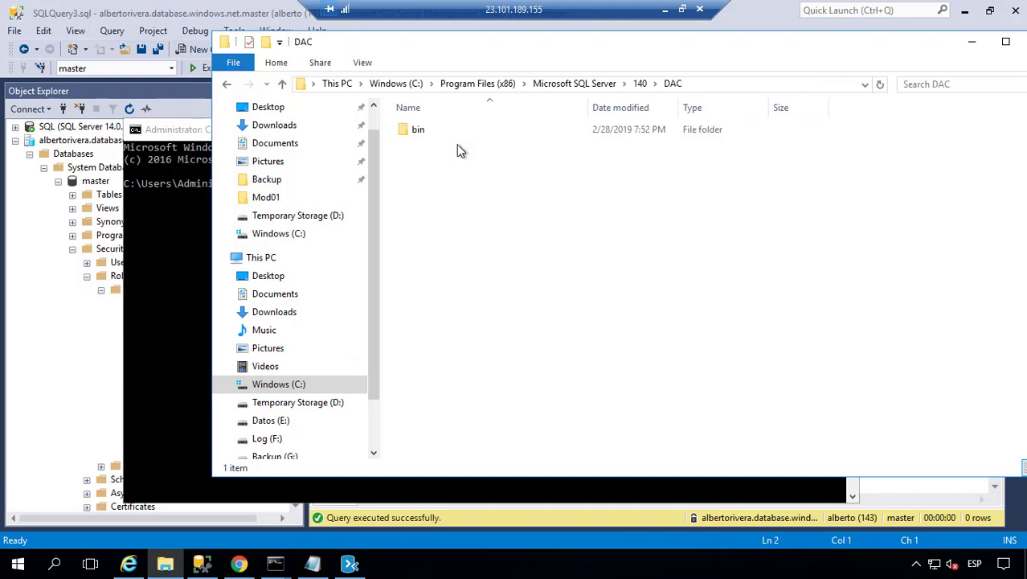
double_click(456, 131)
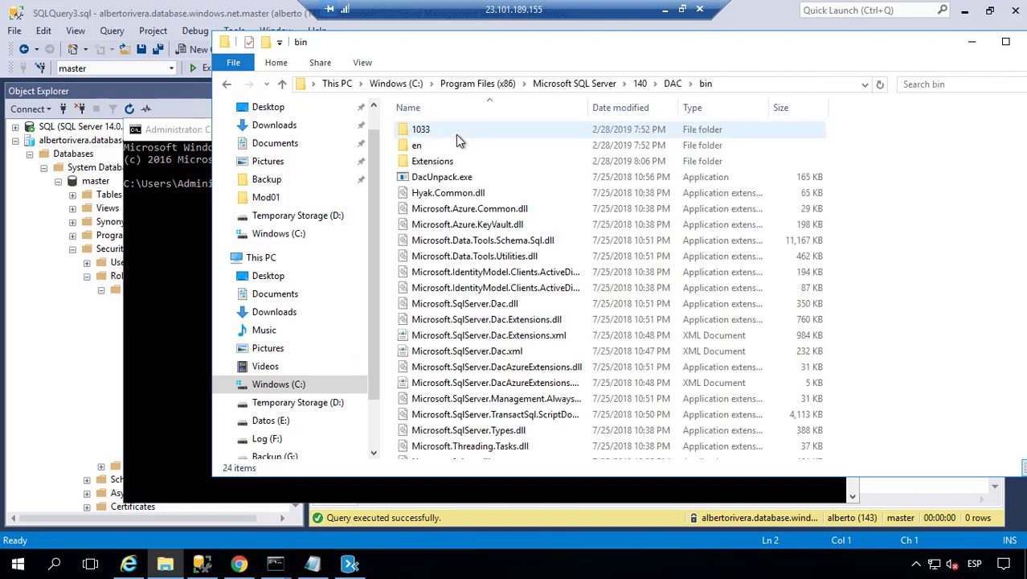
left_click(750, 84)
key("ctrl+c")
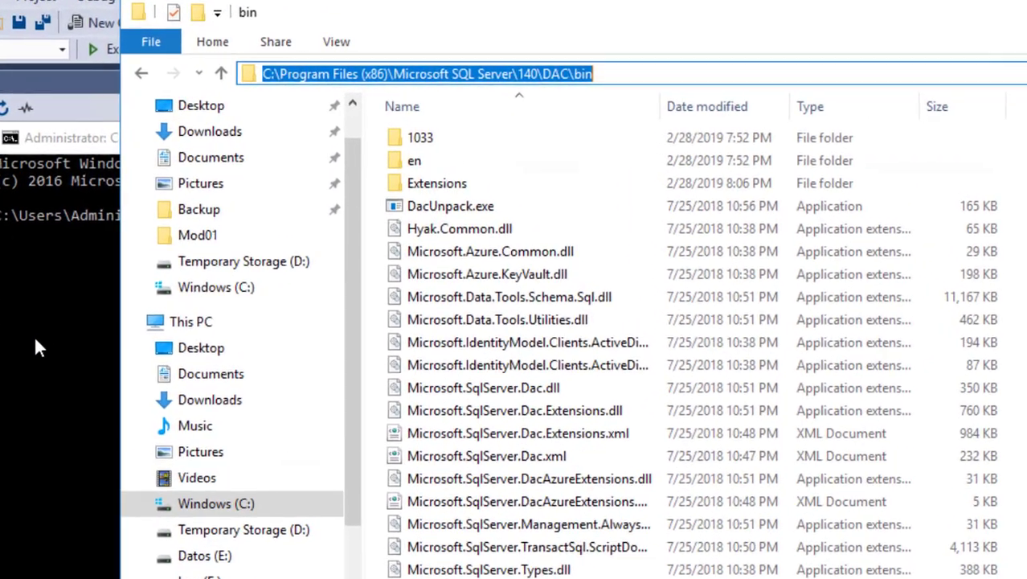
- In Command Prompt, enter cd followed by the pasted DAC\bin path
left_click(151, 273)
type("cd")
key("ctrl+v")
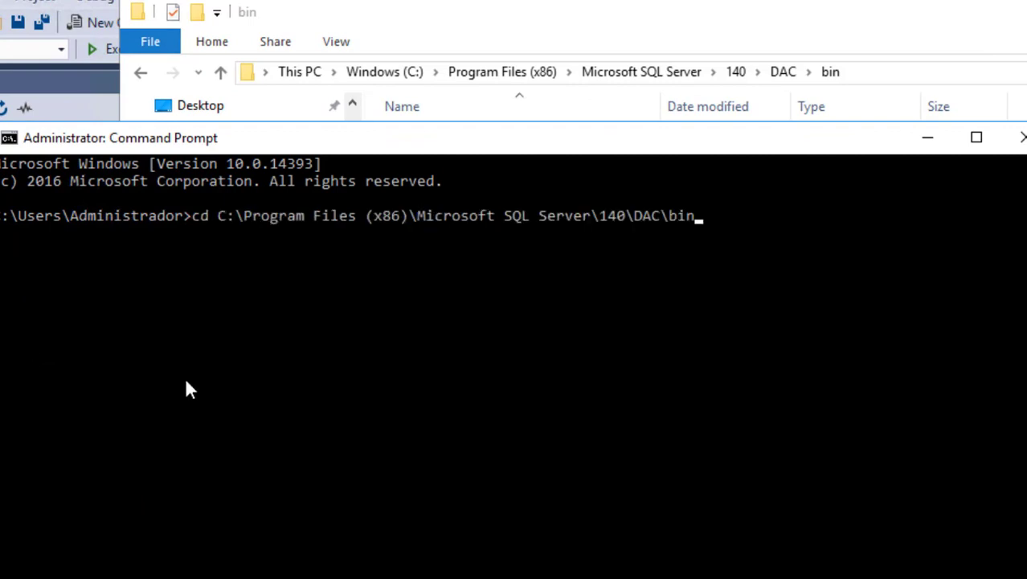
- Change into the DAC\bin folder and switch to the C: drive
key("Return")
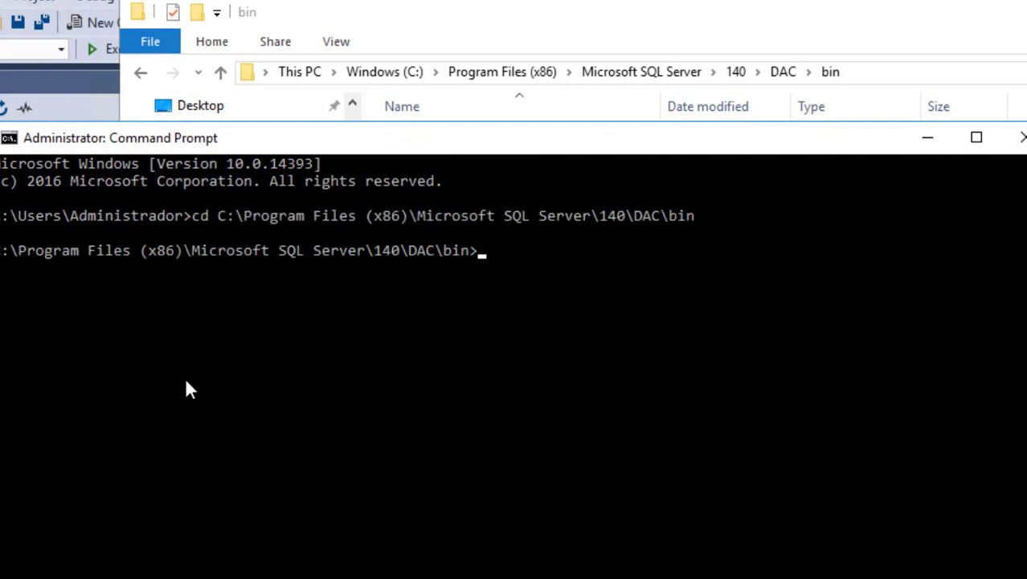
type("c:")
key("Return")
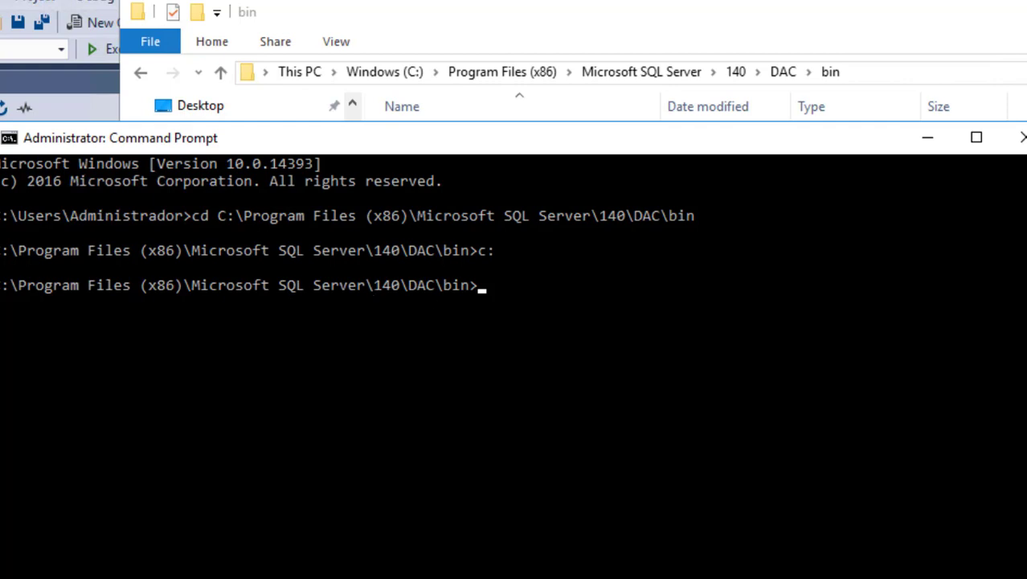
- Paste the sqlpackage /Action:Import command for TSQL2.compatibility.bacpac and run it
left_click(483, 359)
right_click(482, 359)
type("d")
key("BackSpace")
right_click(531, 344)
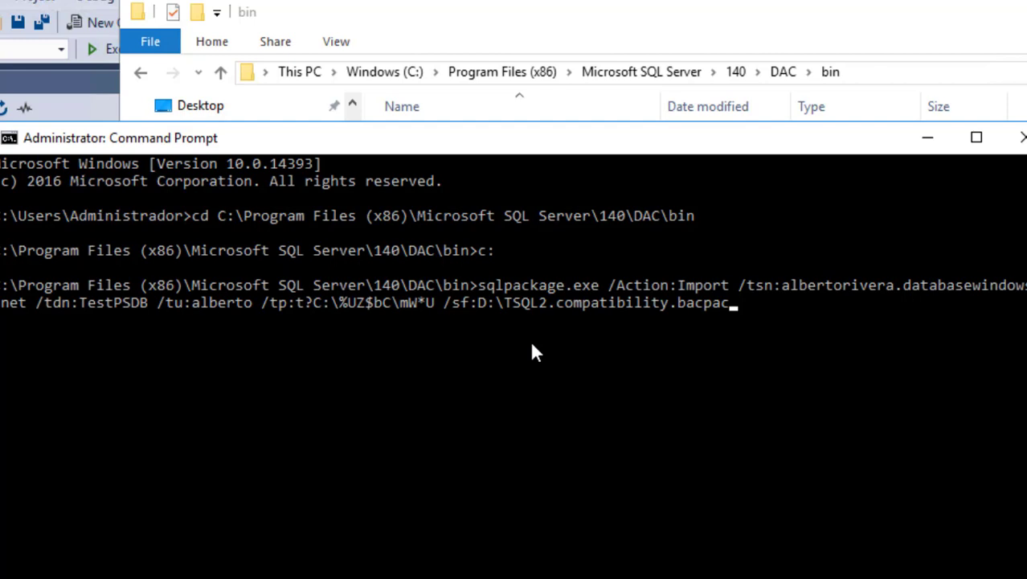
key("Return")
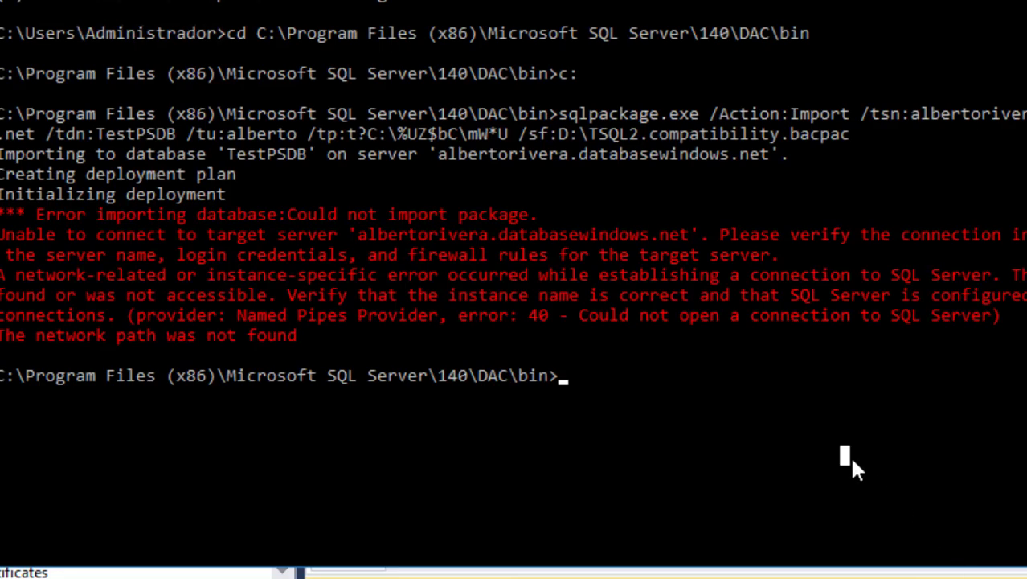
- Recall the sqlpackage command, add the missing dot before windows.net, and rerun it
key("Up")
key("Left")
key("Left")
key("Left")
key("Left")
key("Left")
key("Left")
key("Left")
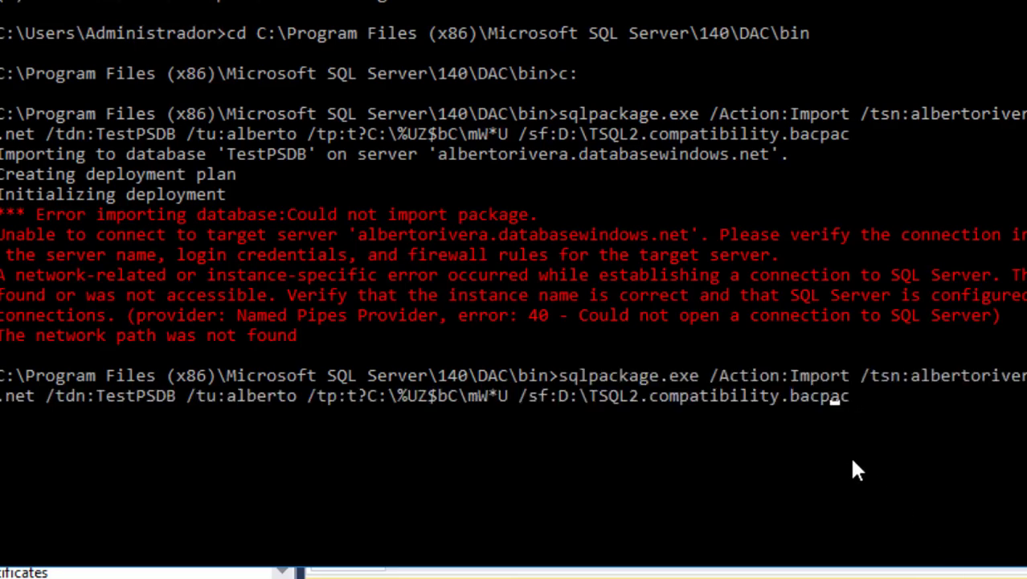
key("Left")
key("Left")
key("Left")
key("Left")
key("Left")
key("Left")
key("Left")
key("Left")
key("Left")
key("Left")
key("Left")
key("Left")
key("Left")
key("Left")
key("Left")
key("Left")
key("Left")
key("Left")
key("Left")
key("Left")
key("Up")
key("Up")
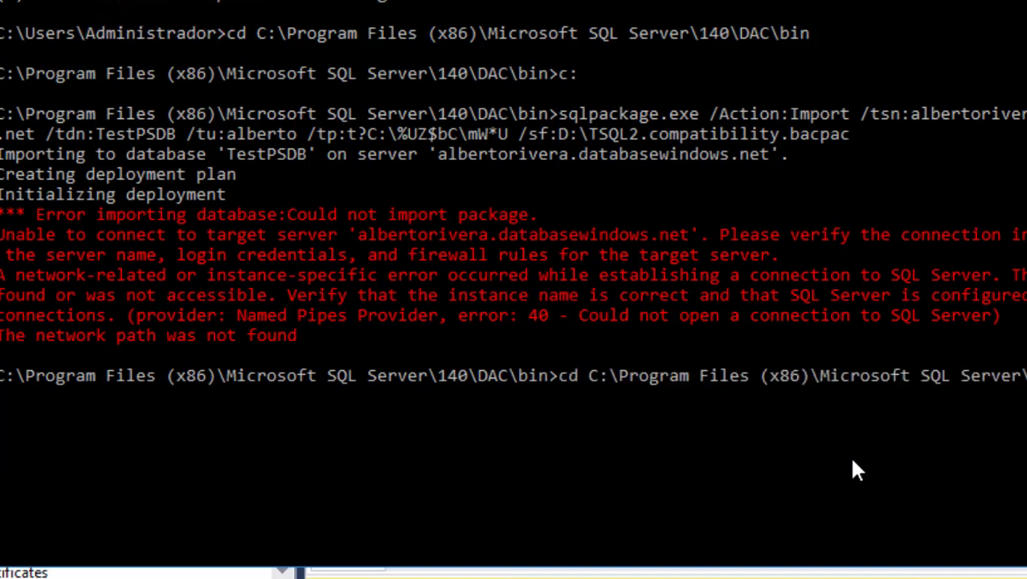
key("Down")
key("Down")
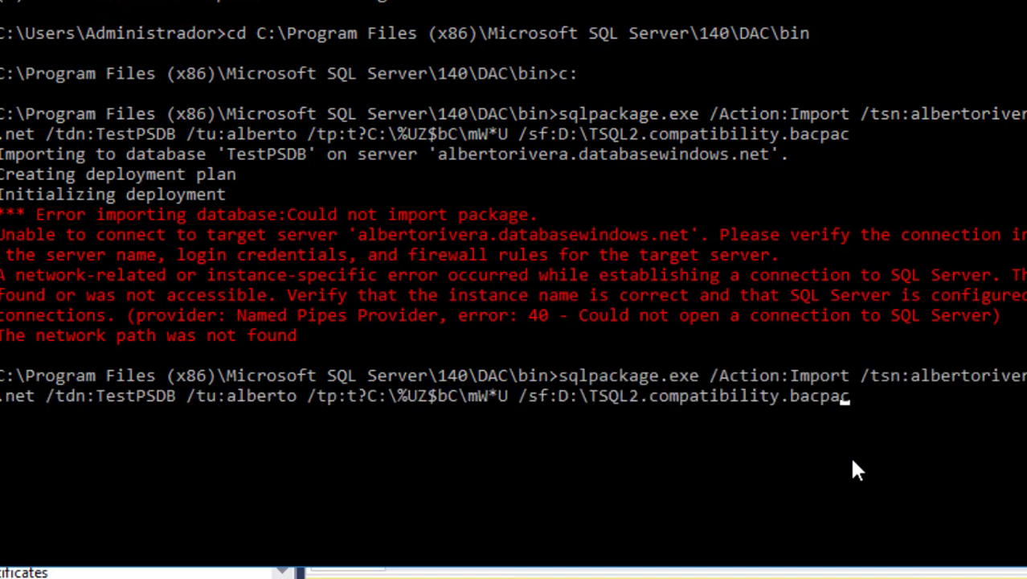
key("Left")
key("Left")
key("Left")
key("Left")
key("Left")
key("Left")
key("Left")
key("Left")
key("Left")
key("Left")
key("Left")
key("Left")
key("Left")
key("Left")
key("Left")
key("Left")
key("Left")
key("Left")
key("Left")
key("Left")
type(".")
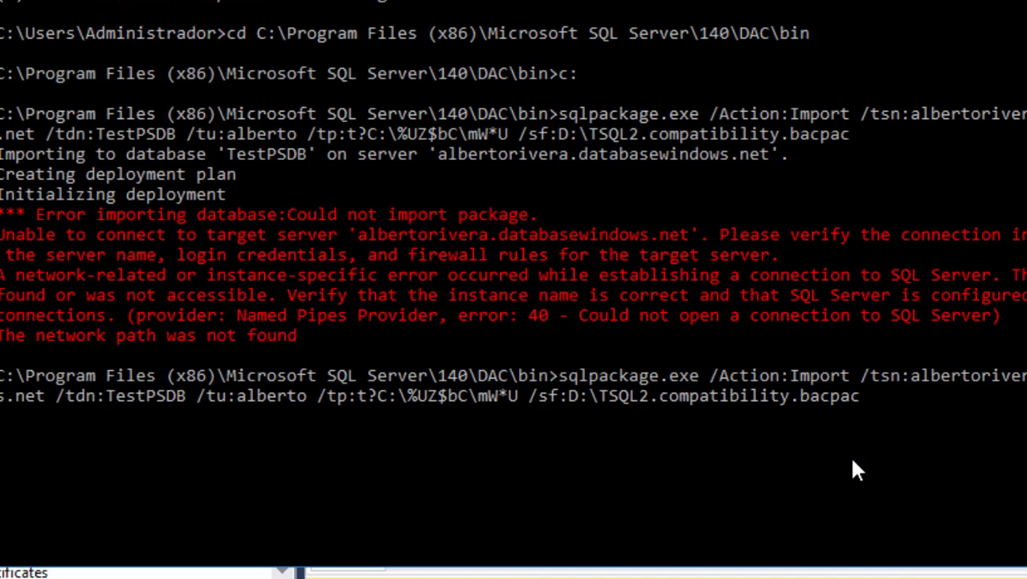
key("Return")
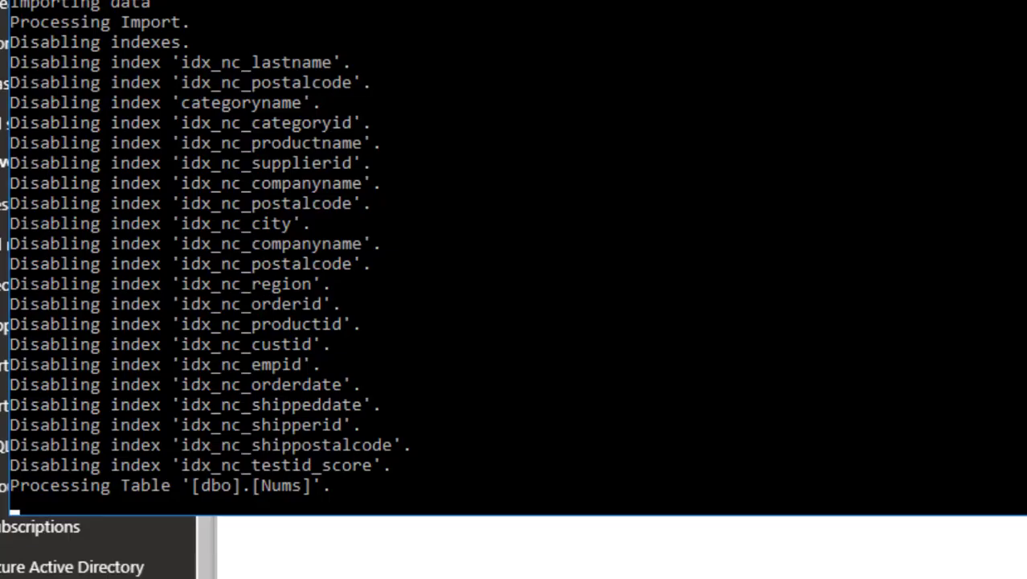
- In the Notepad import command, mark the SDB2 part of the TestPSDB2 target name
key("alt+Tab")
left_click(779, 74)
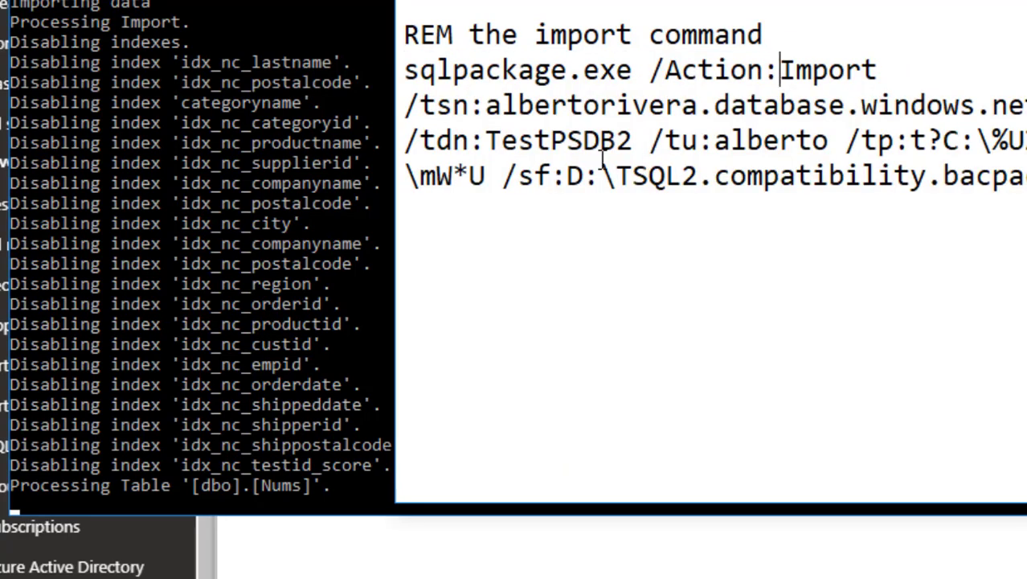
left_click_drag(633, 142, 571, 143)
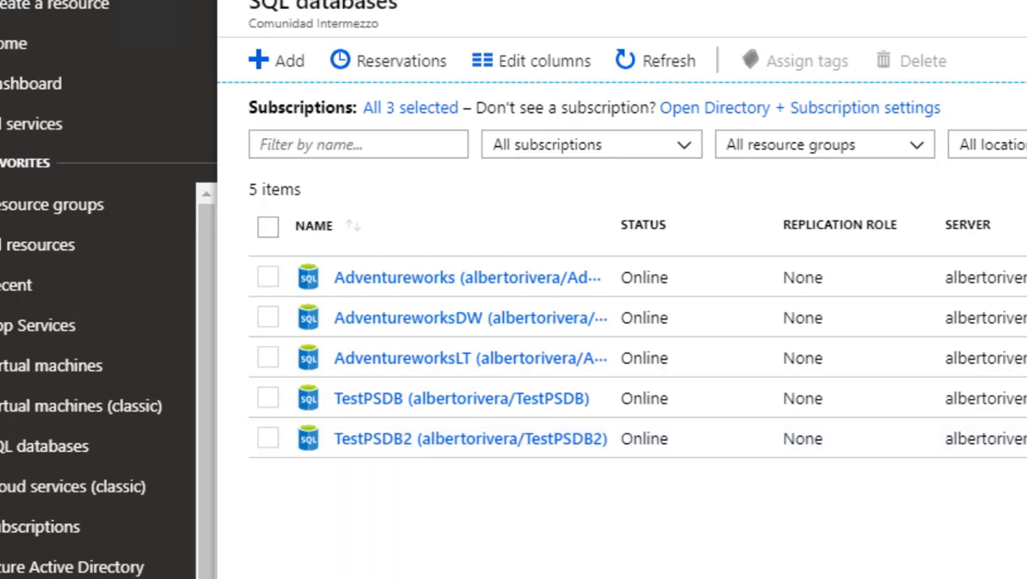
- Scroll the Command Prompt output to confirm the TestPSDB2 import succeeded
key("alt+Tab")
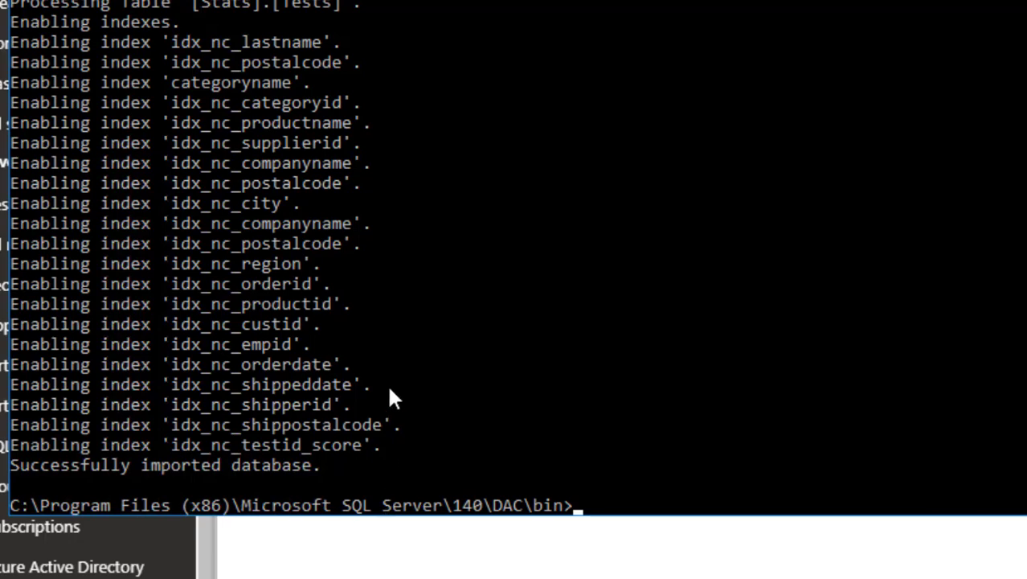
scroll(344, 375, "up", 12)
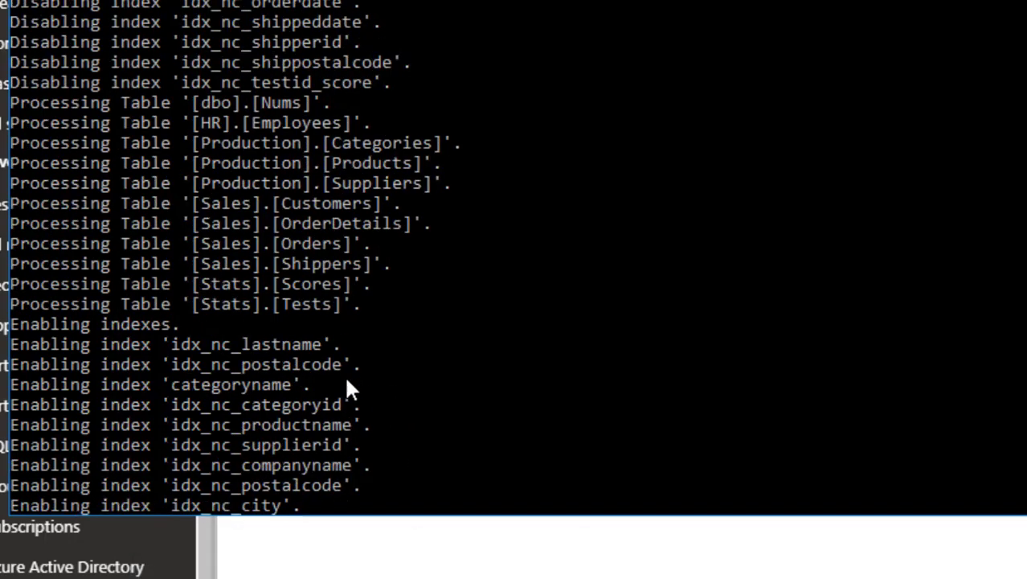
scroll(344, 375, "down", 5)
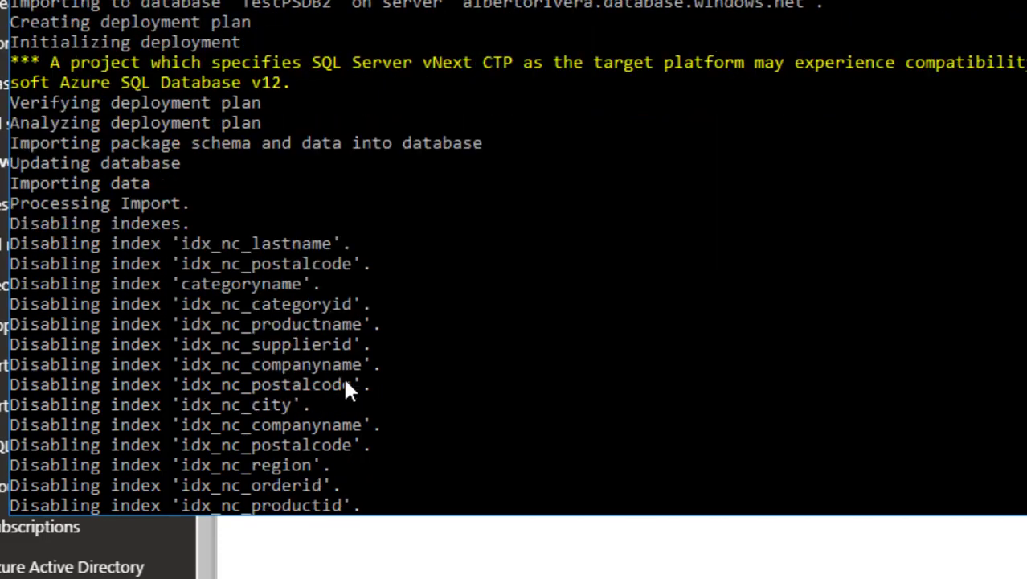
scroll(343, 383, "down", 10)
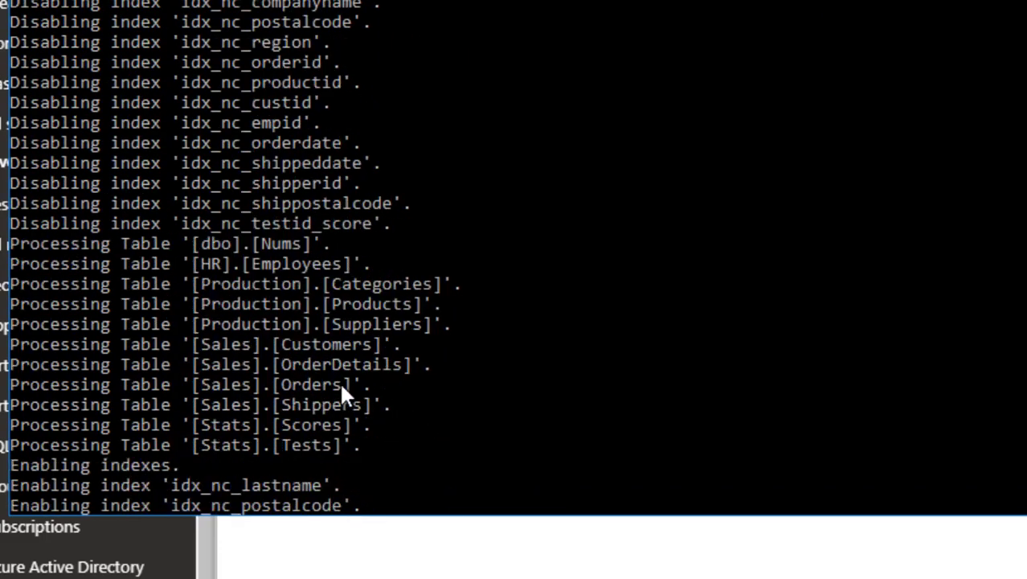
scroll(340, 387, "down", 15)
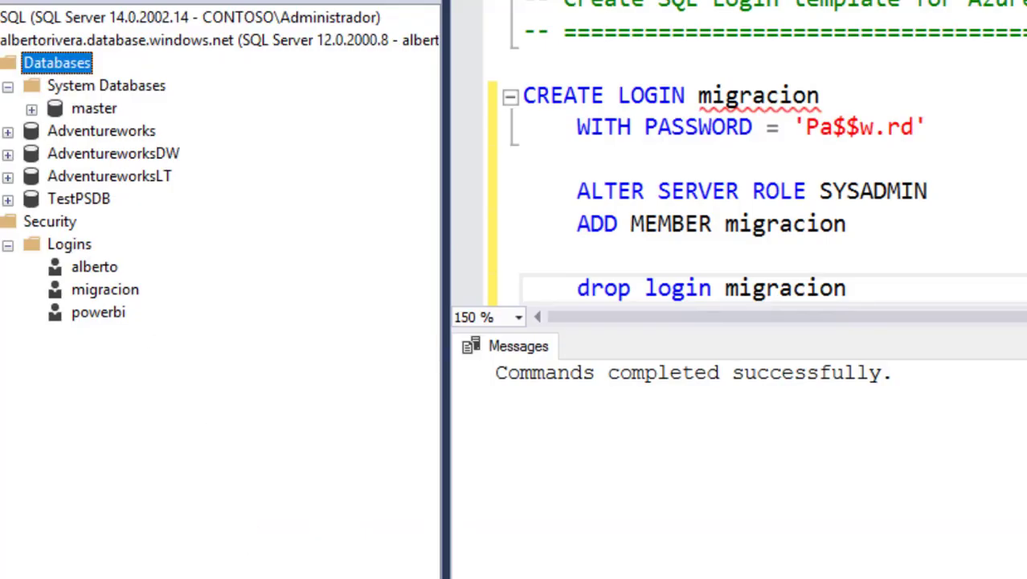
- Refresh the Databases node so TestPSDB2 appears in the Azure server's database list
key("Left")
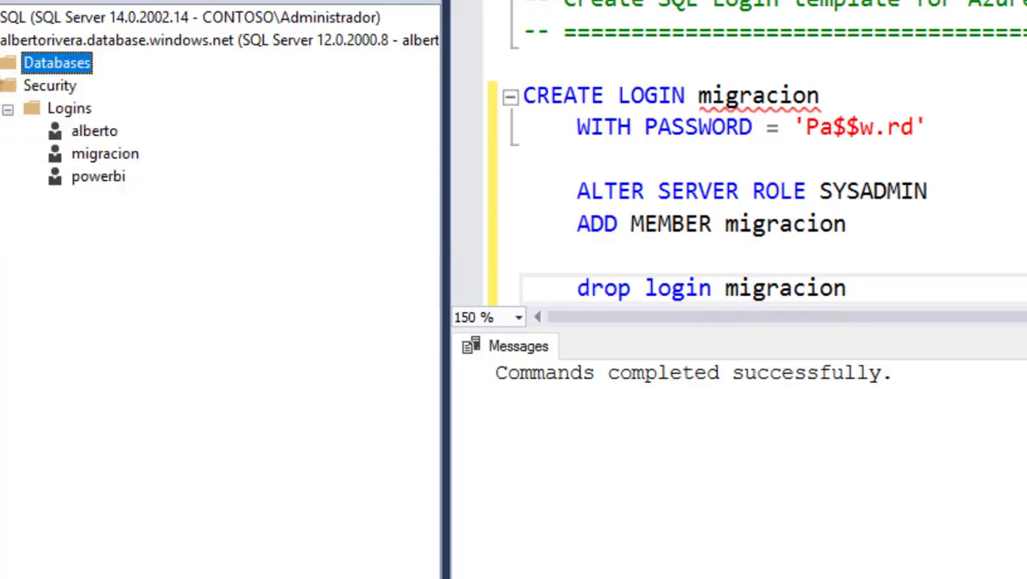
key("Right")
right_click(18, 70)
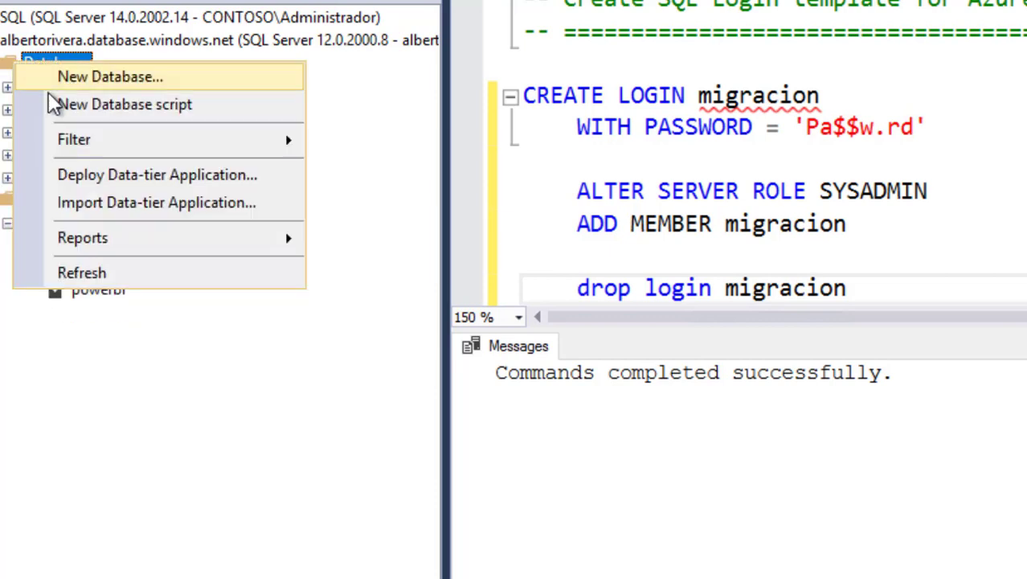
left_click(169, 275)
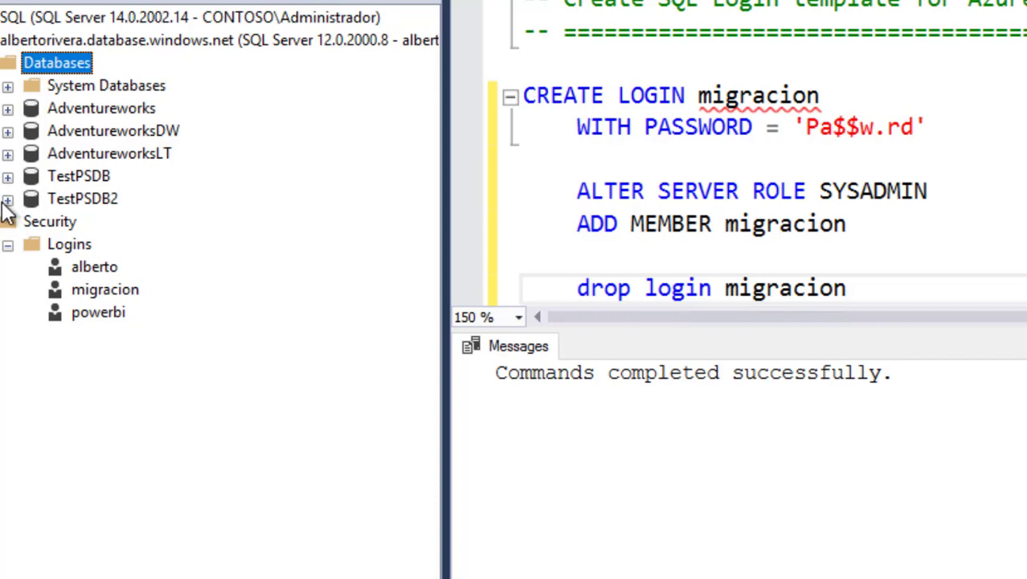
- Refresh the Logins folder to confirm the migracion login is gone, then select the TestPSDB database
right_click(70, 243)
left_click(157, 358)
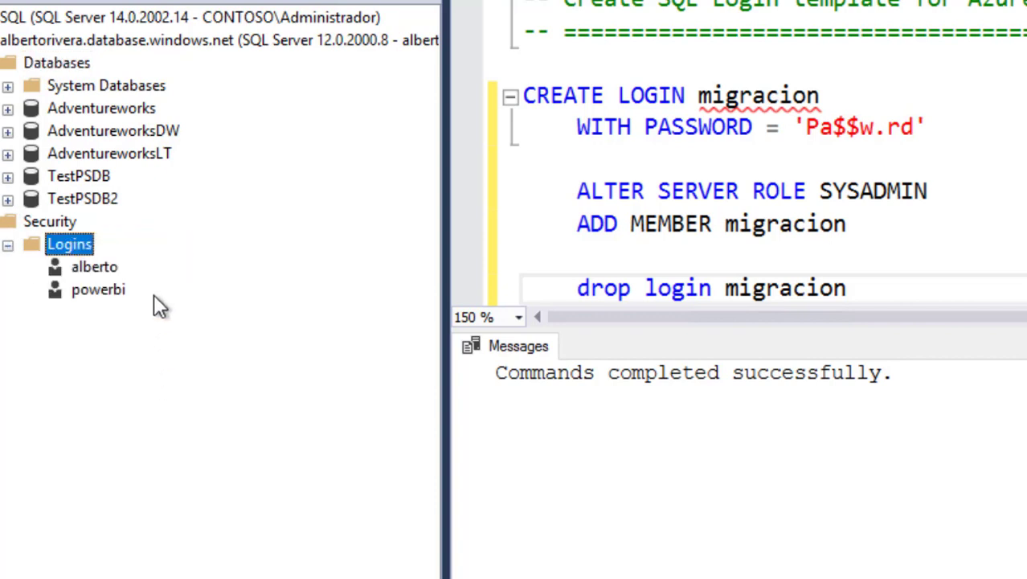
left_click(83, 176)
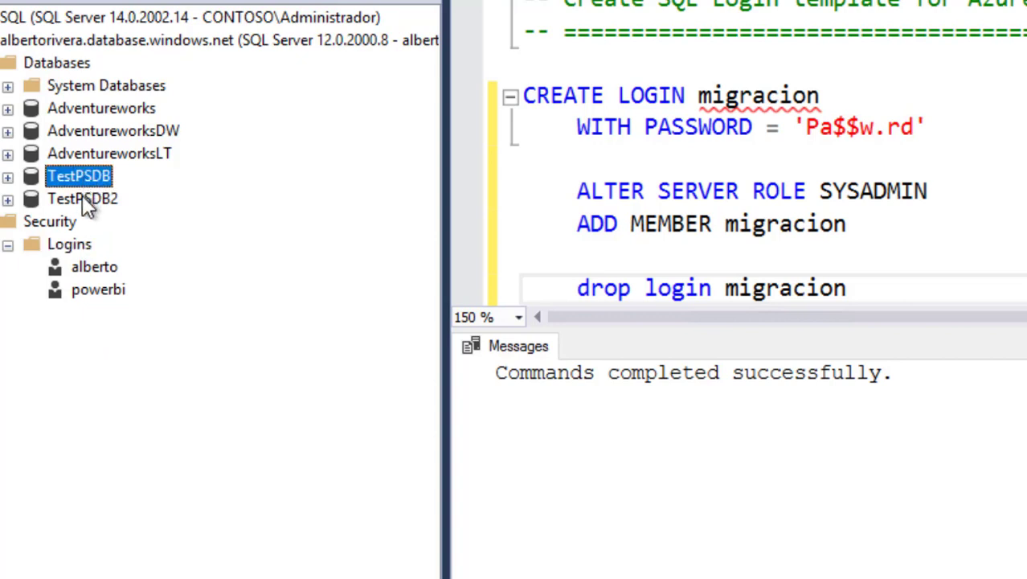